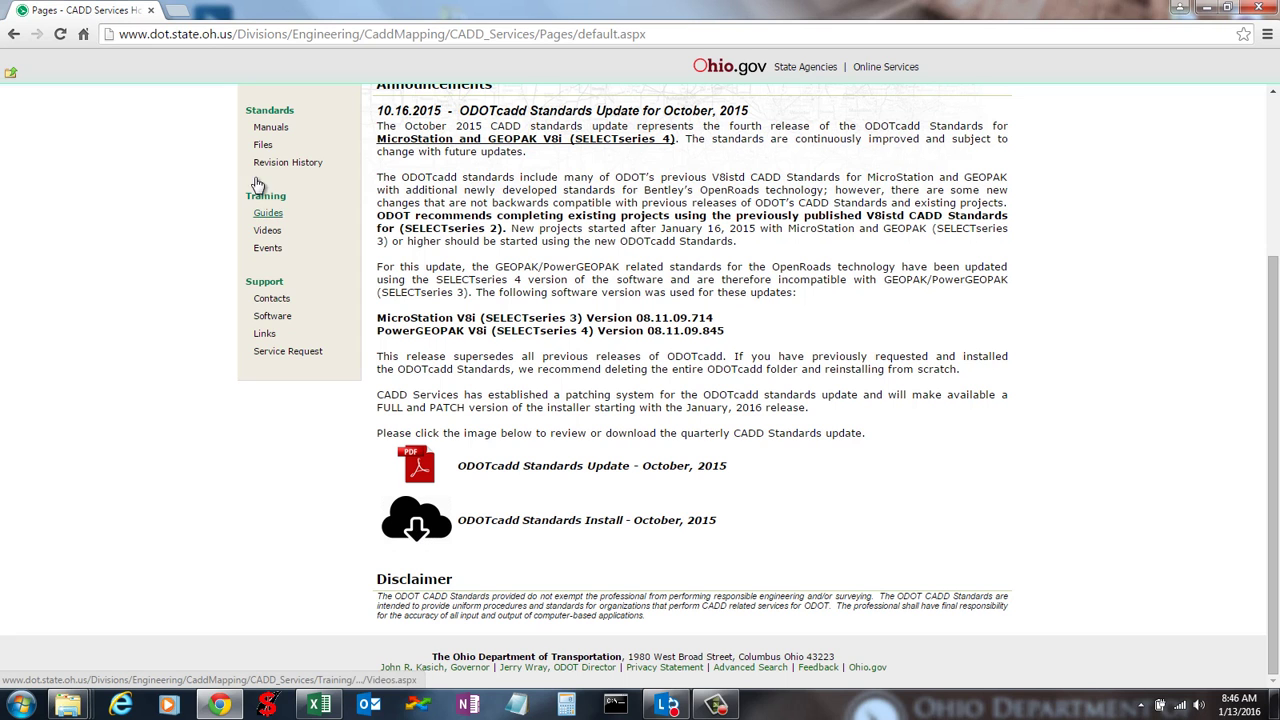
Open the CADD standards Files page and review the SELECTseries 4 and SELECTseries 2 standards downloads
left_click(266, 146)
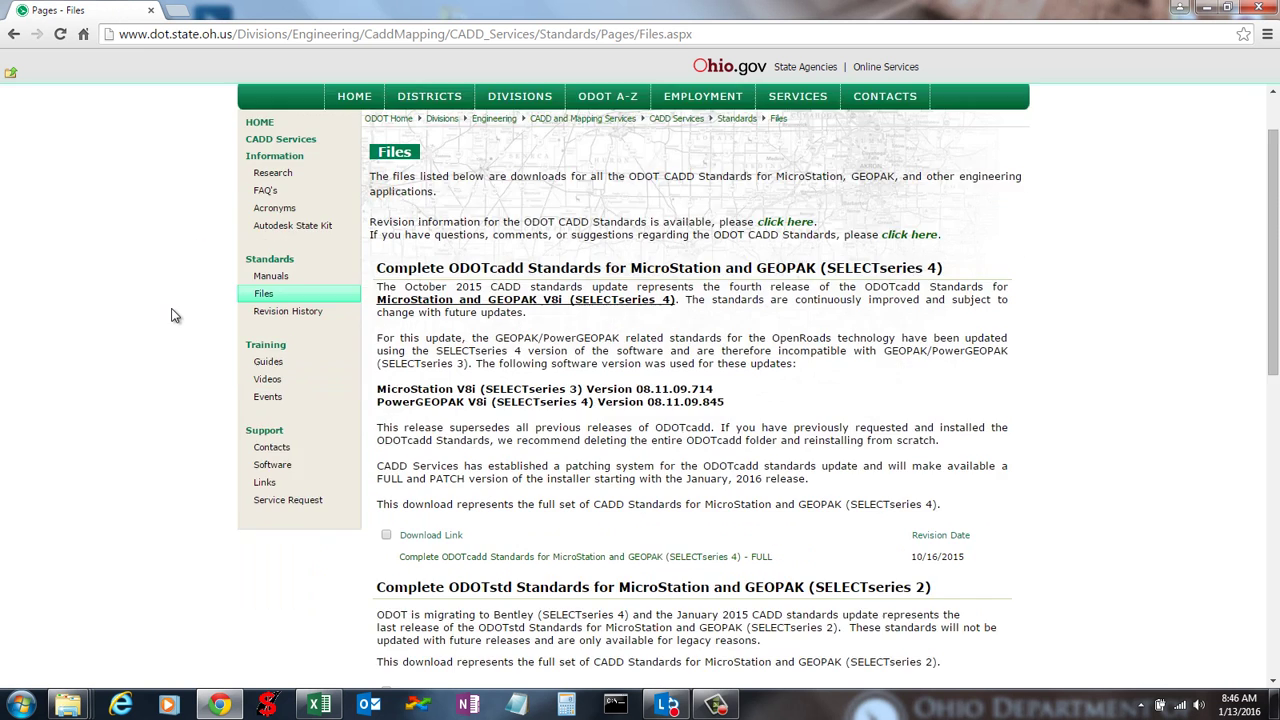
scroll(276, 511, "down", 3)
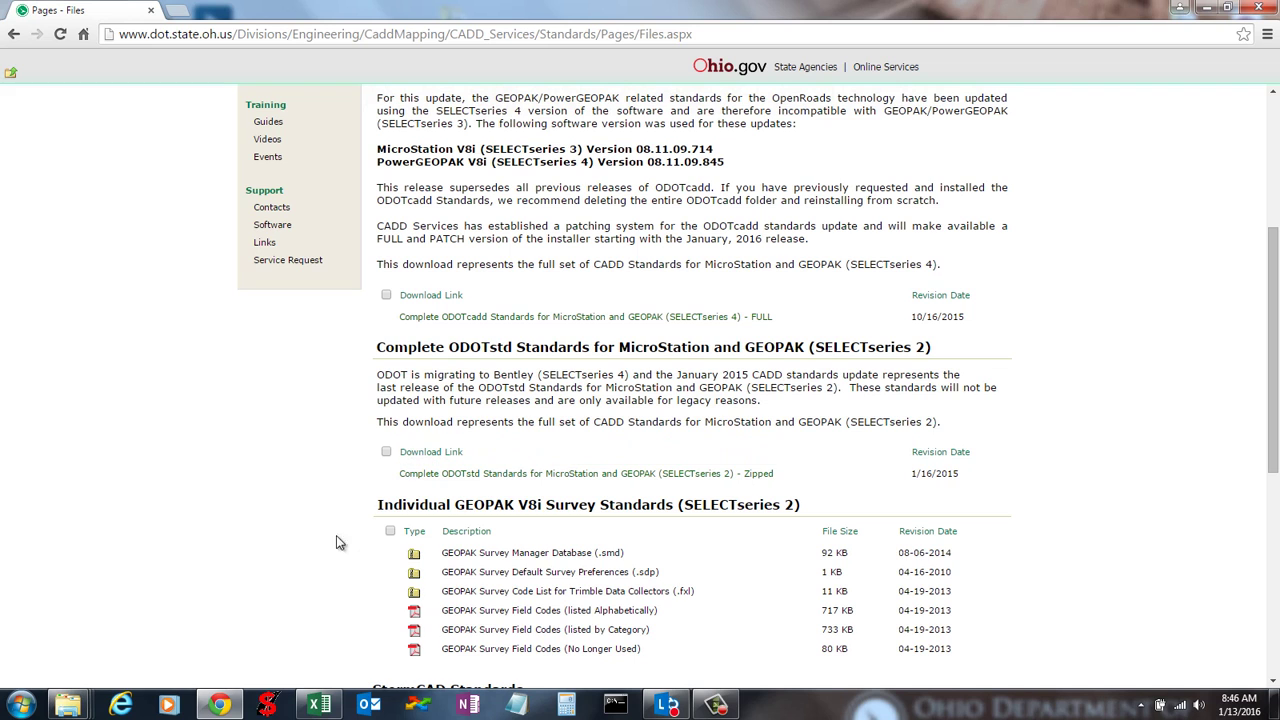
Switch to File Explorer, open the I: network drive, and move the window aside from the web page's download list
mouse_move(67, 705)
left_click(452, 612)
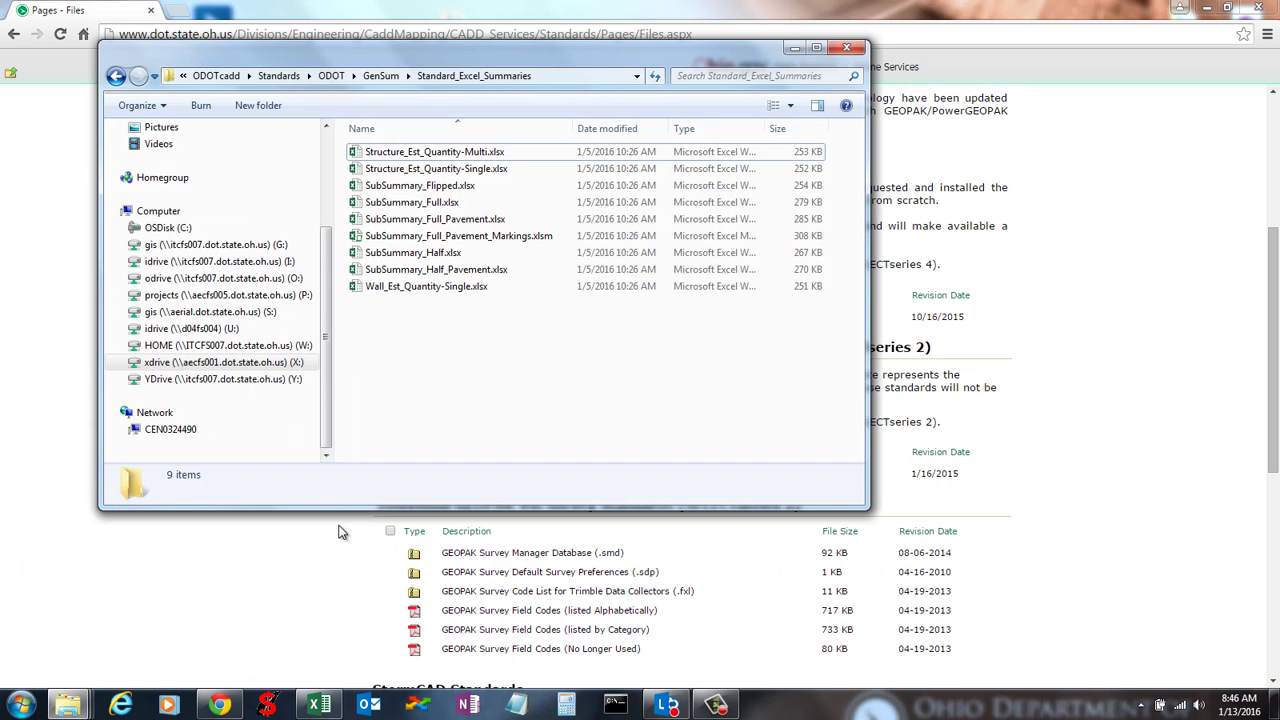
left_click(278, 263)
left_click_drag(407, 46, 890, 125)
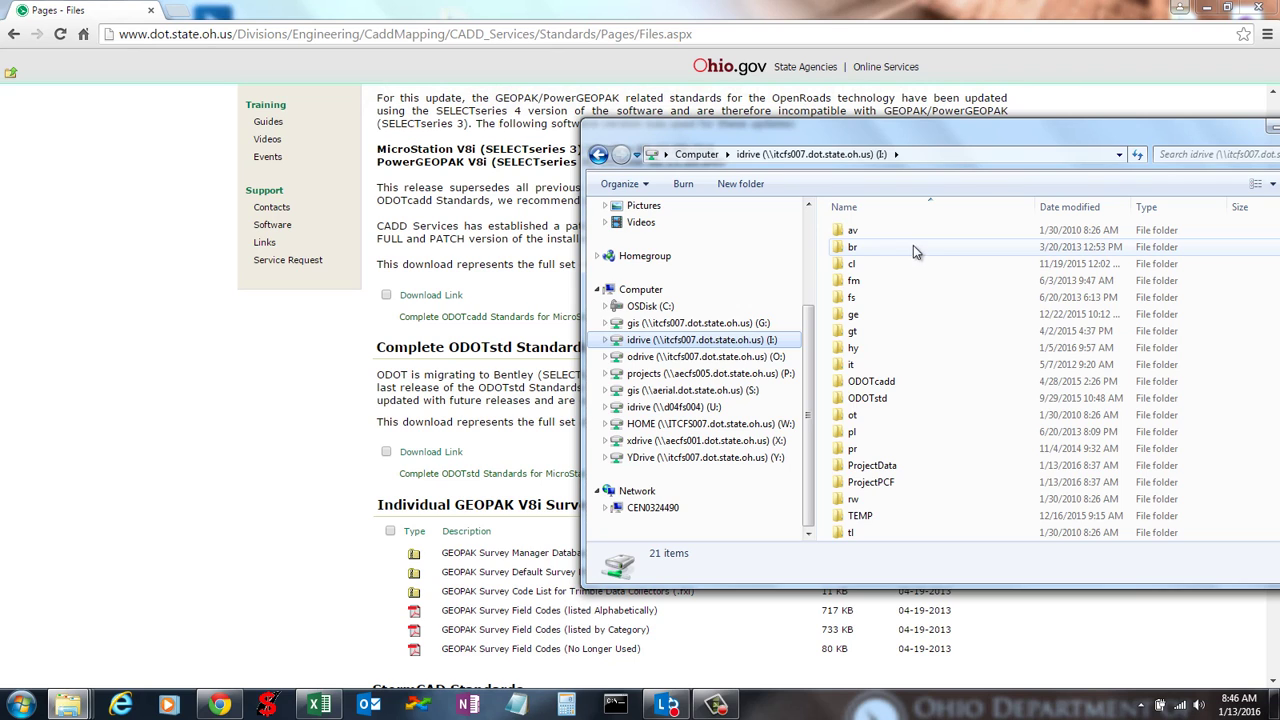
Identify the ODOTcadd and ODOTstd standards folders on the I: drive
left_click(872, 384)
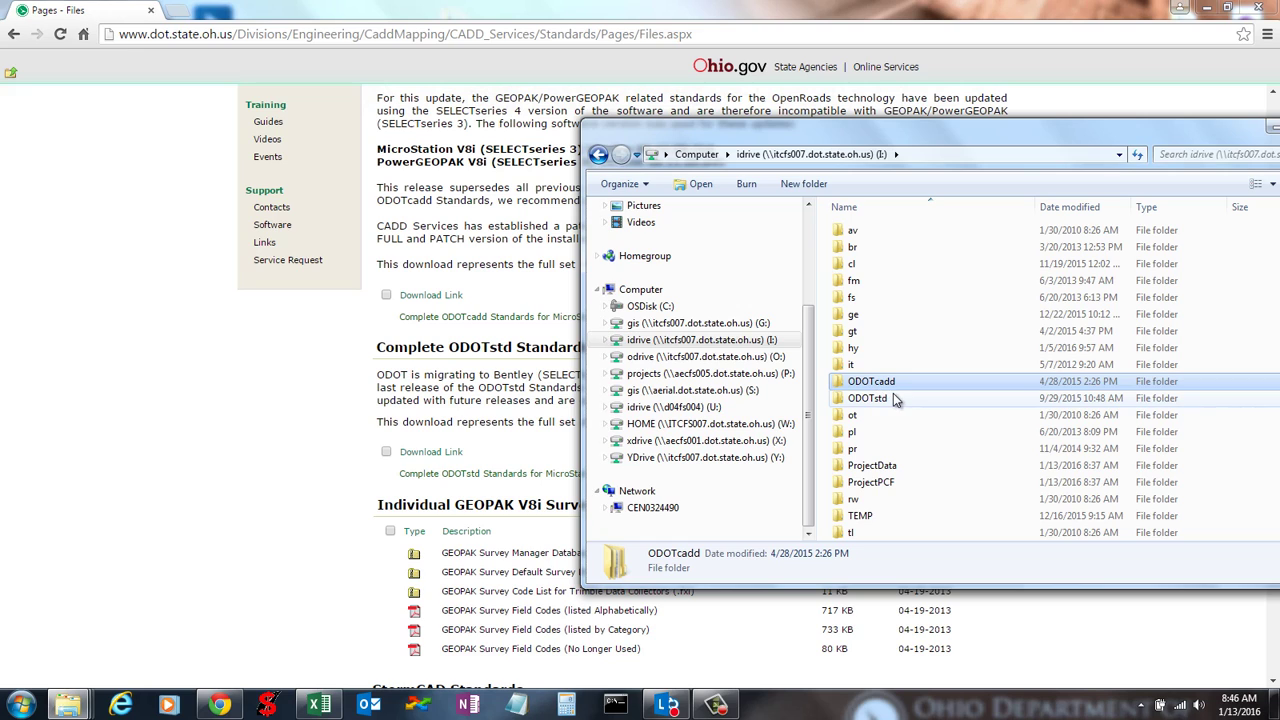
left_click(896, 397)
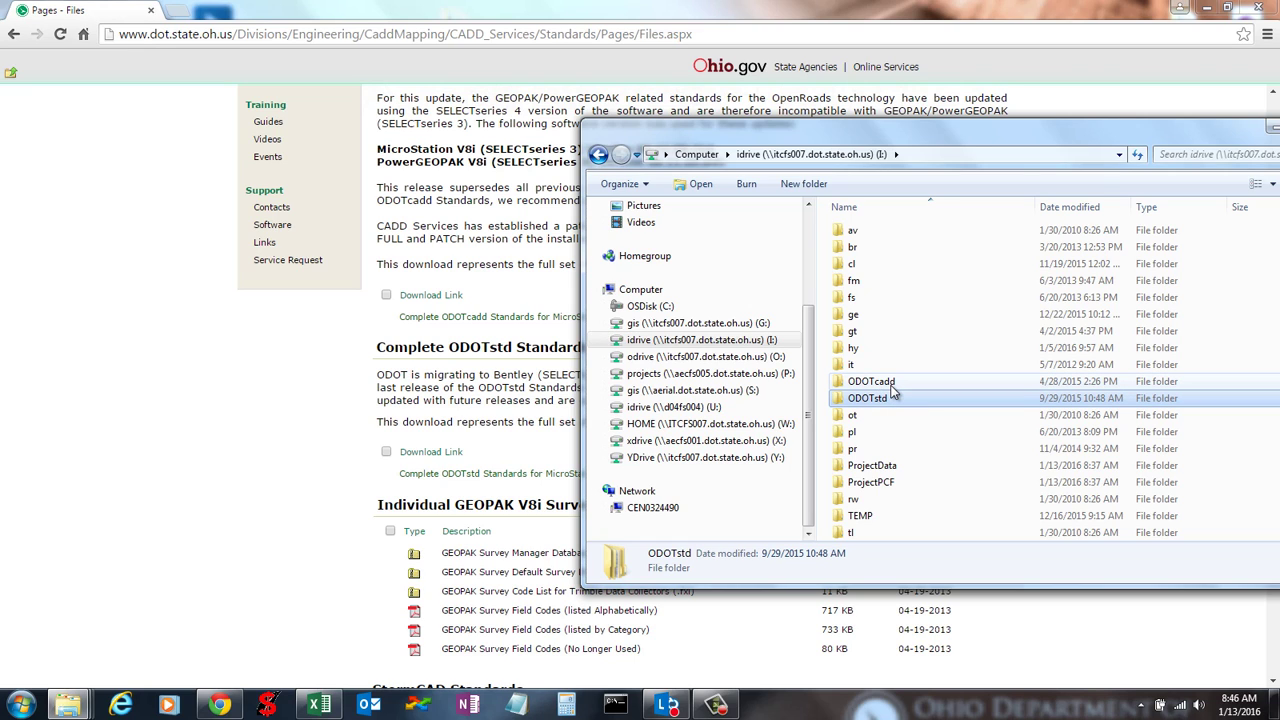
left_click(902, 399)
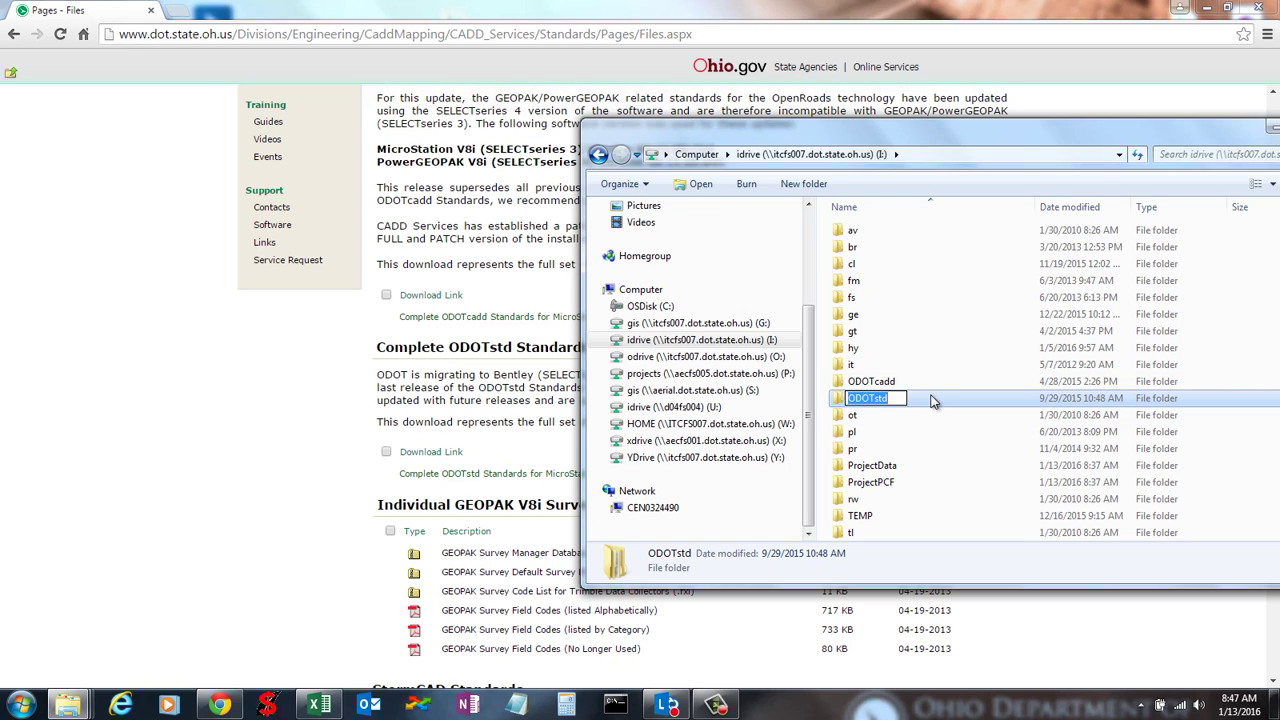
left_click(932, 401)
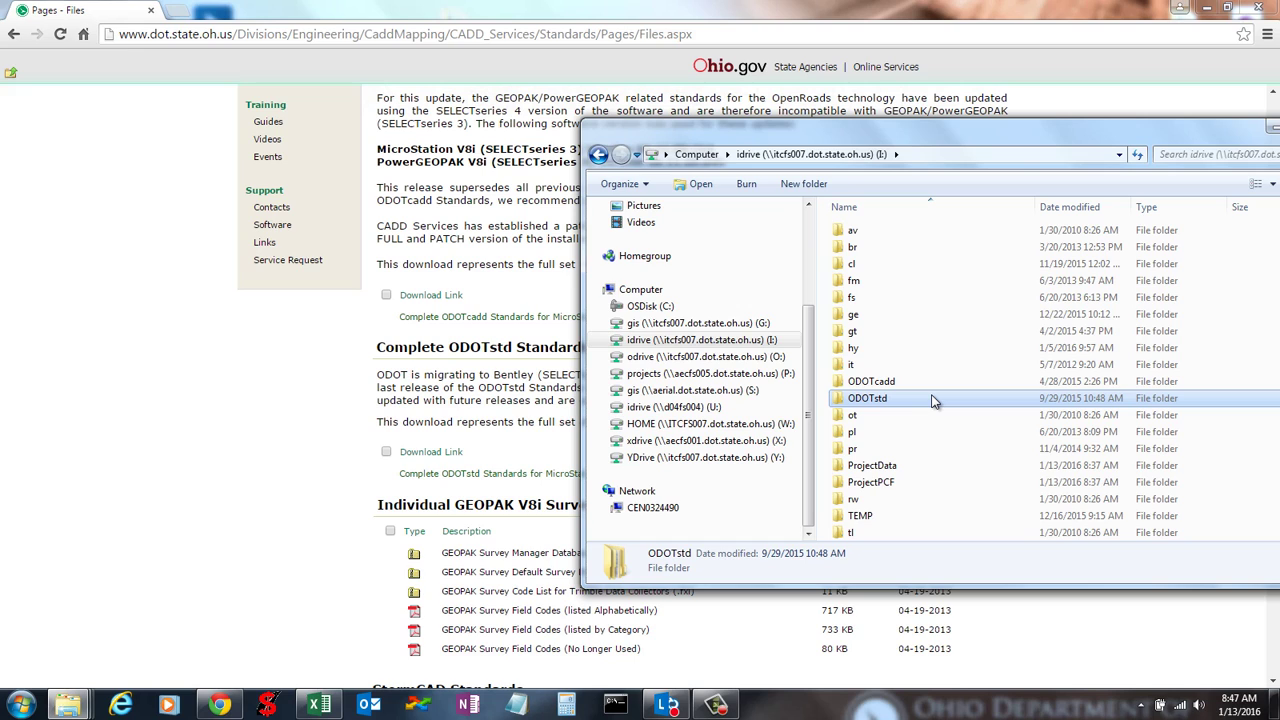
left_click(914, 378)
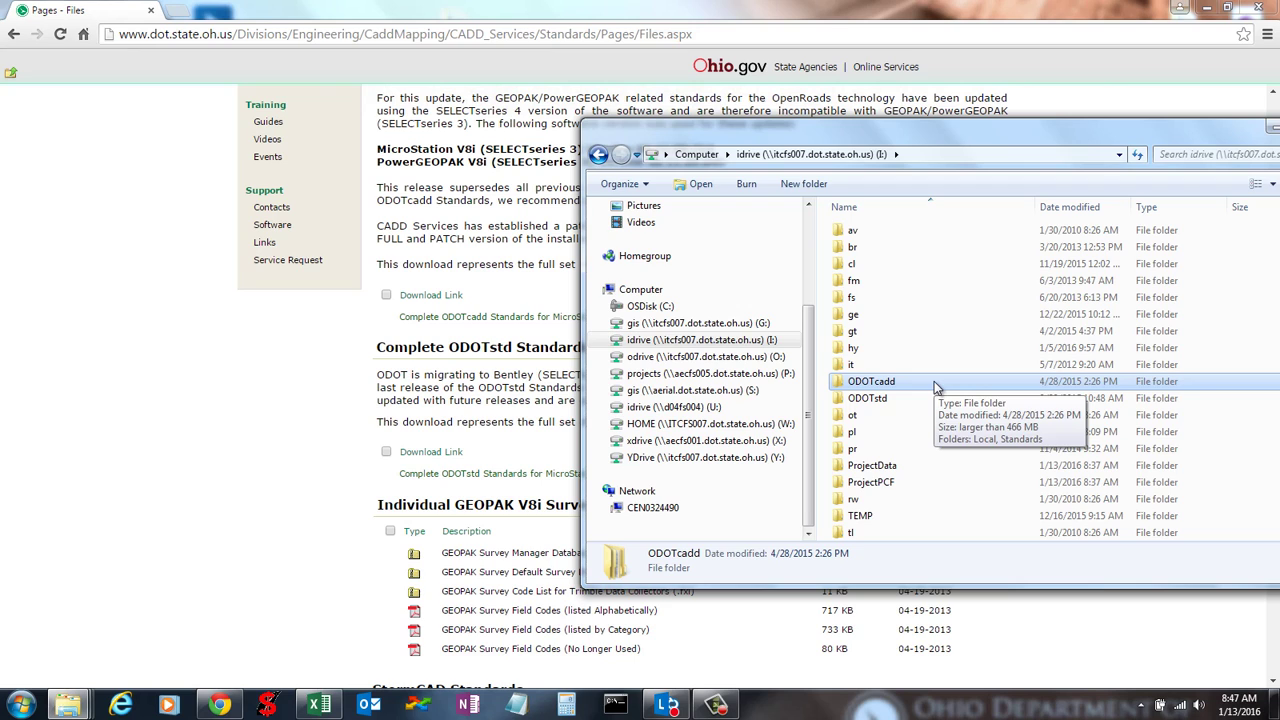
Examine the subfolders of the 12345_DFSDFGD project inside ProjectData and return to the root of the I: drive
double_click(899, 467)
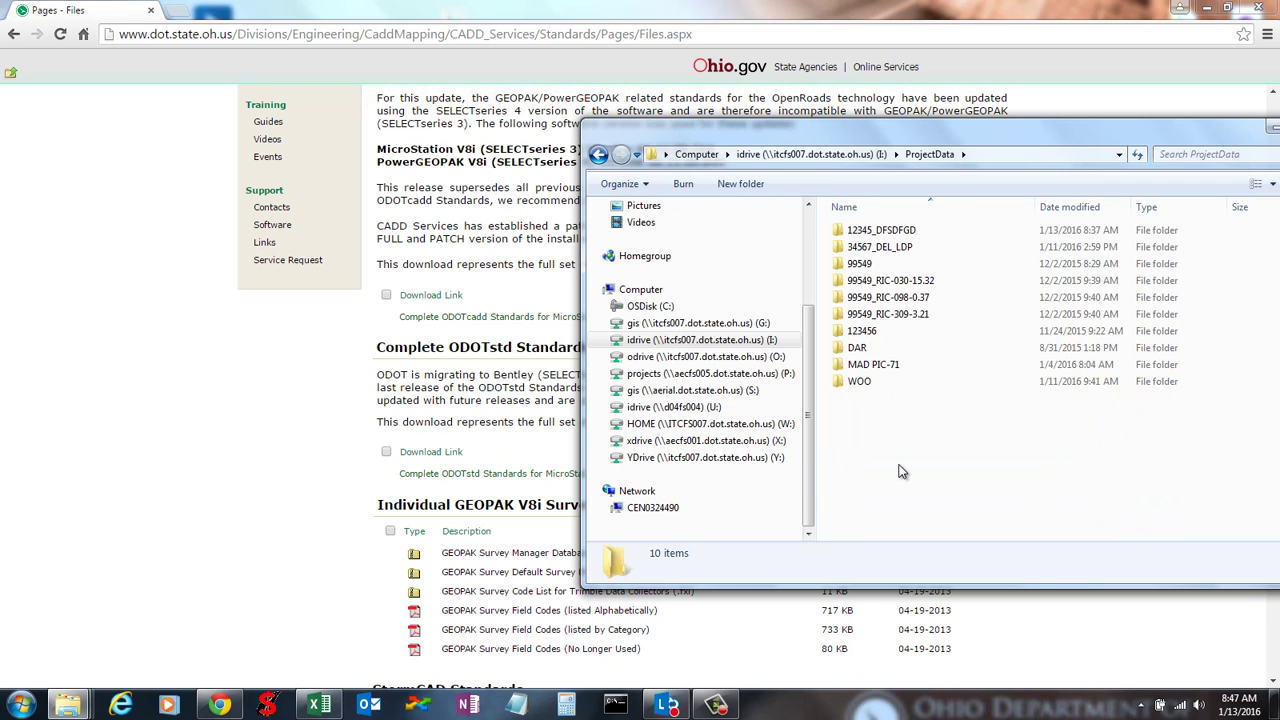
left_click(828, 186)
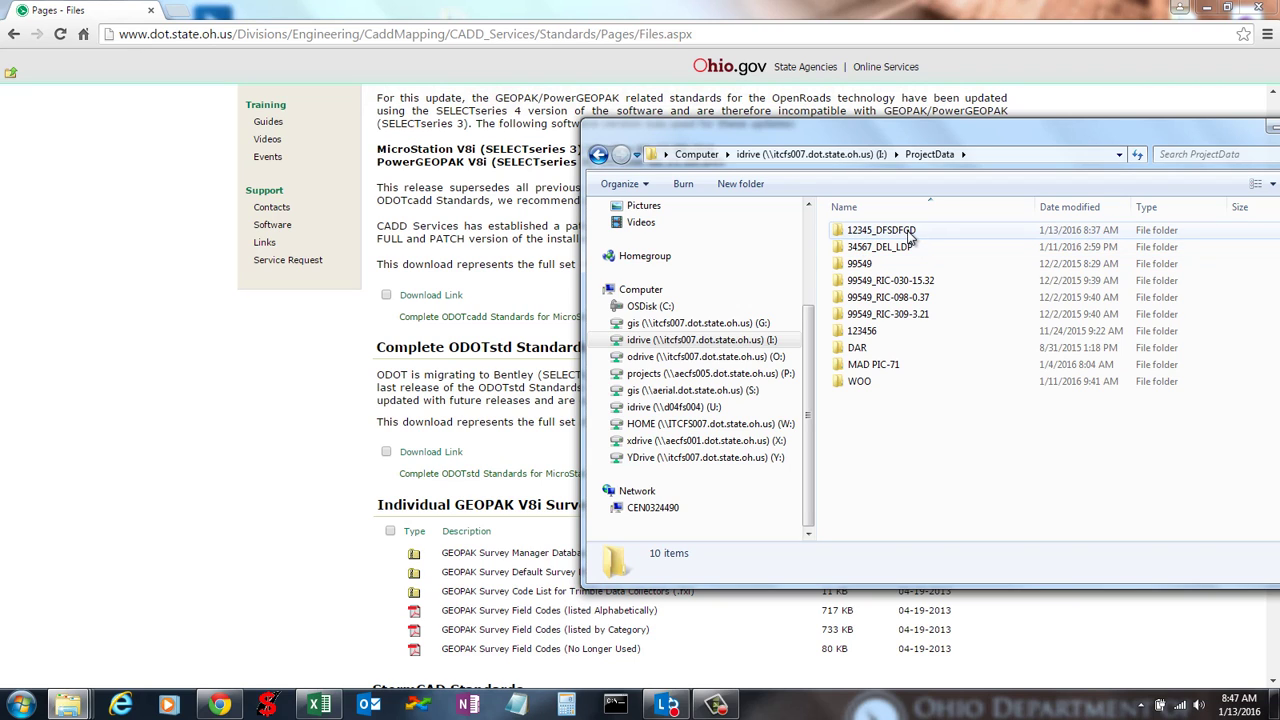
double_click(866, 232)
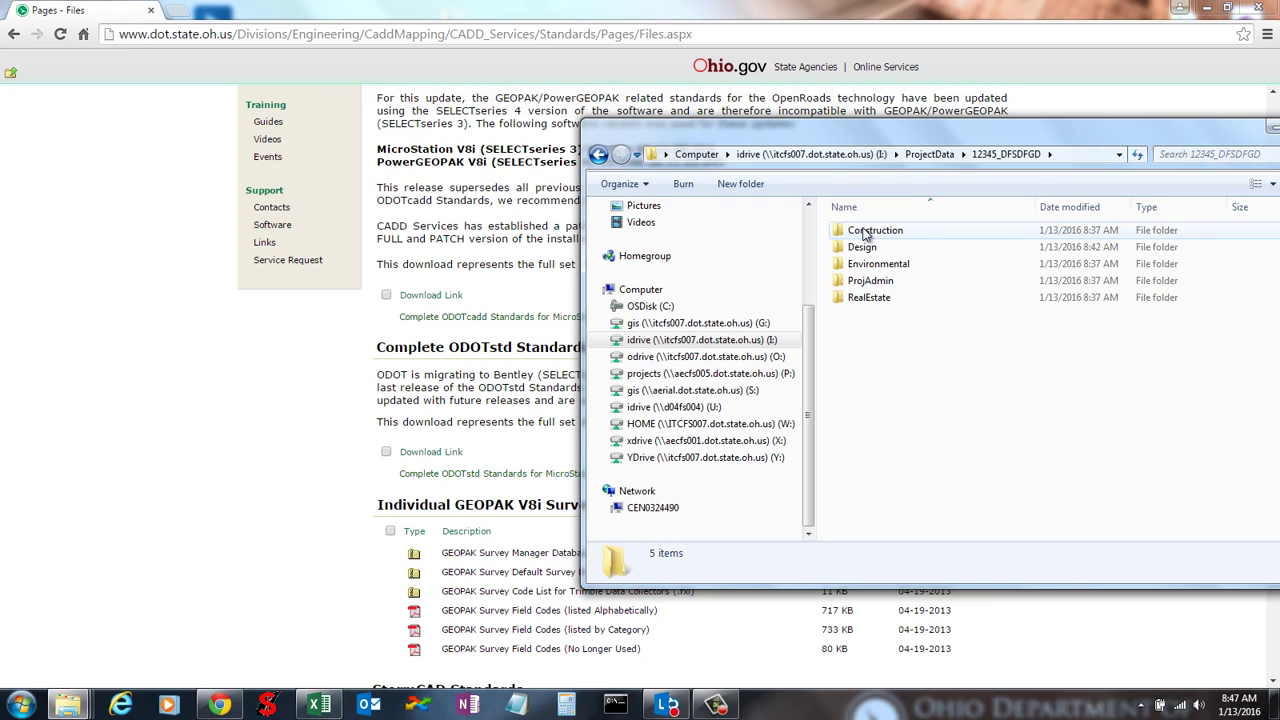
left_click(915, 158)
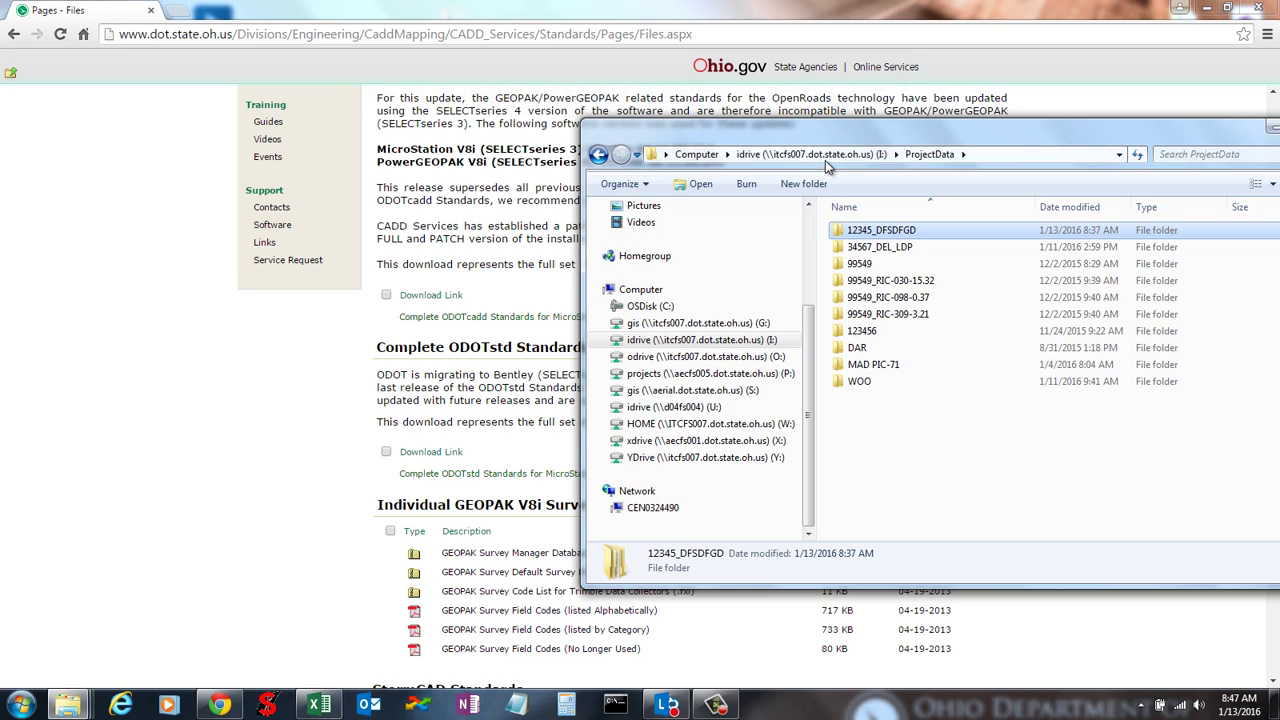
left_click(826, 157)
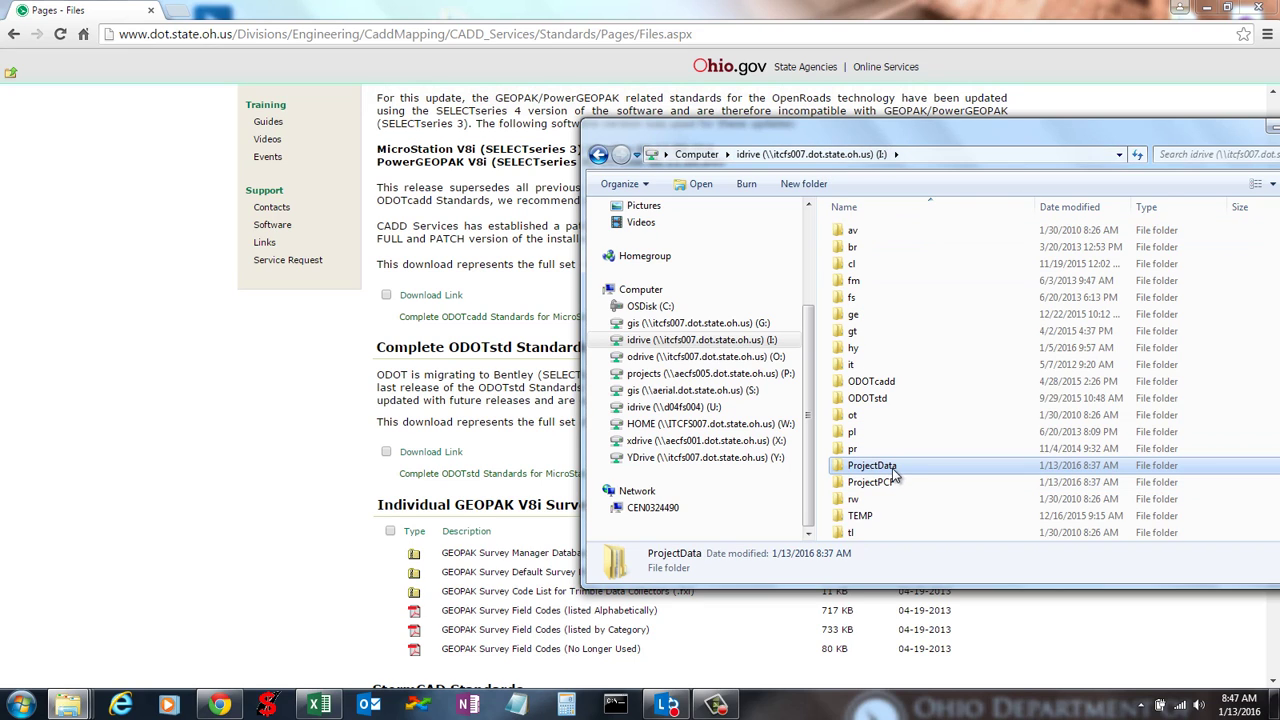
Open 12345_DFSDFGD.pcf from the ProjectPCF folder to examine the project's configuration, close it, and return to the I: drive root
left_click(900, 484)
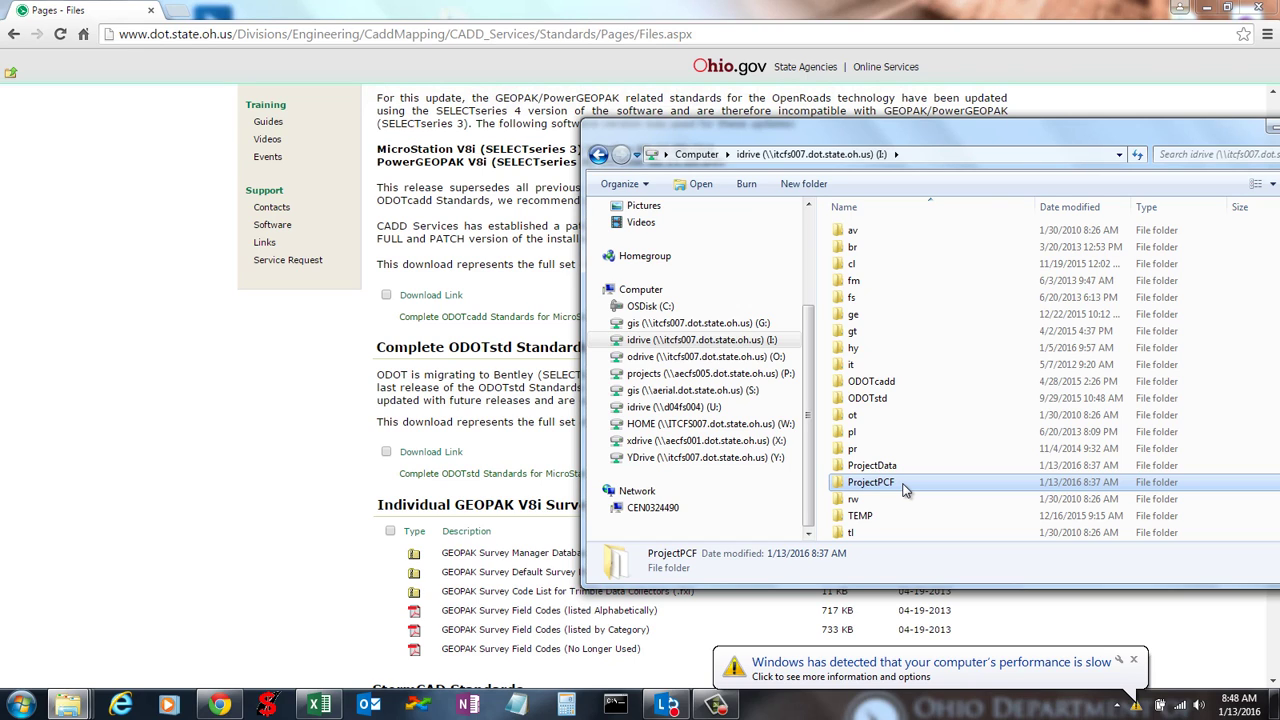
double_click(890, 484)
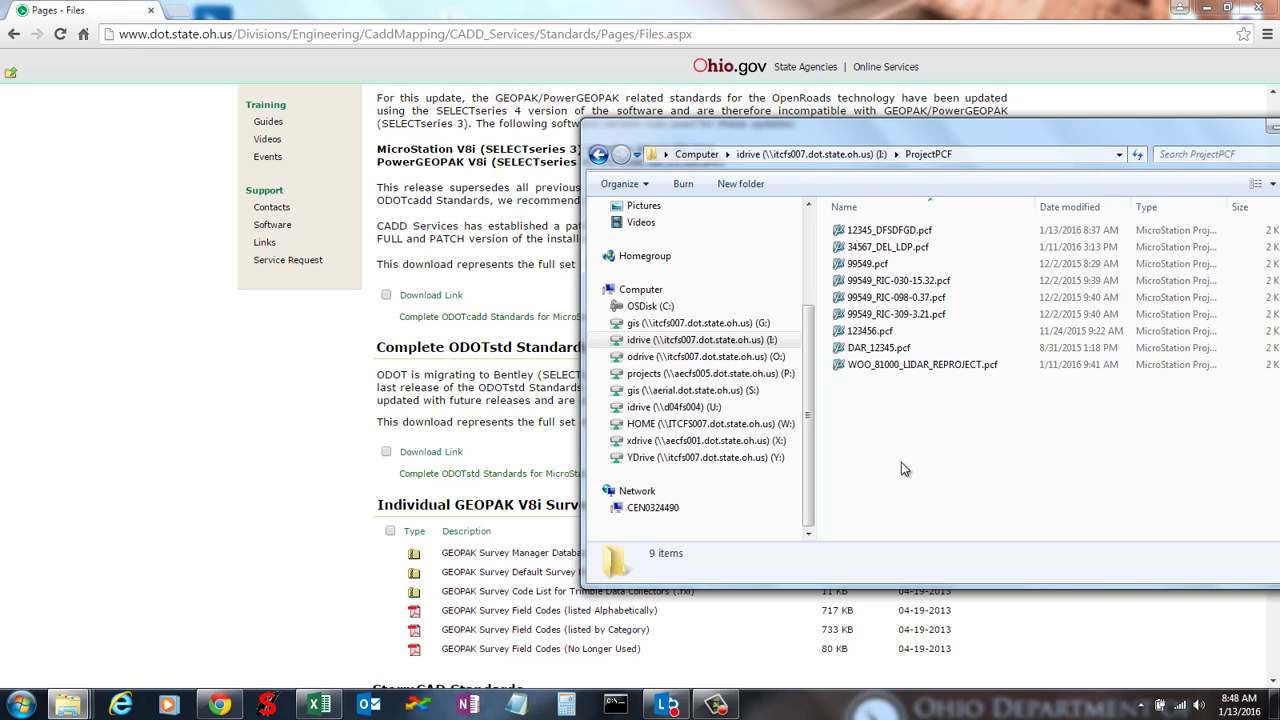
double_click(890, 230)
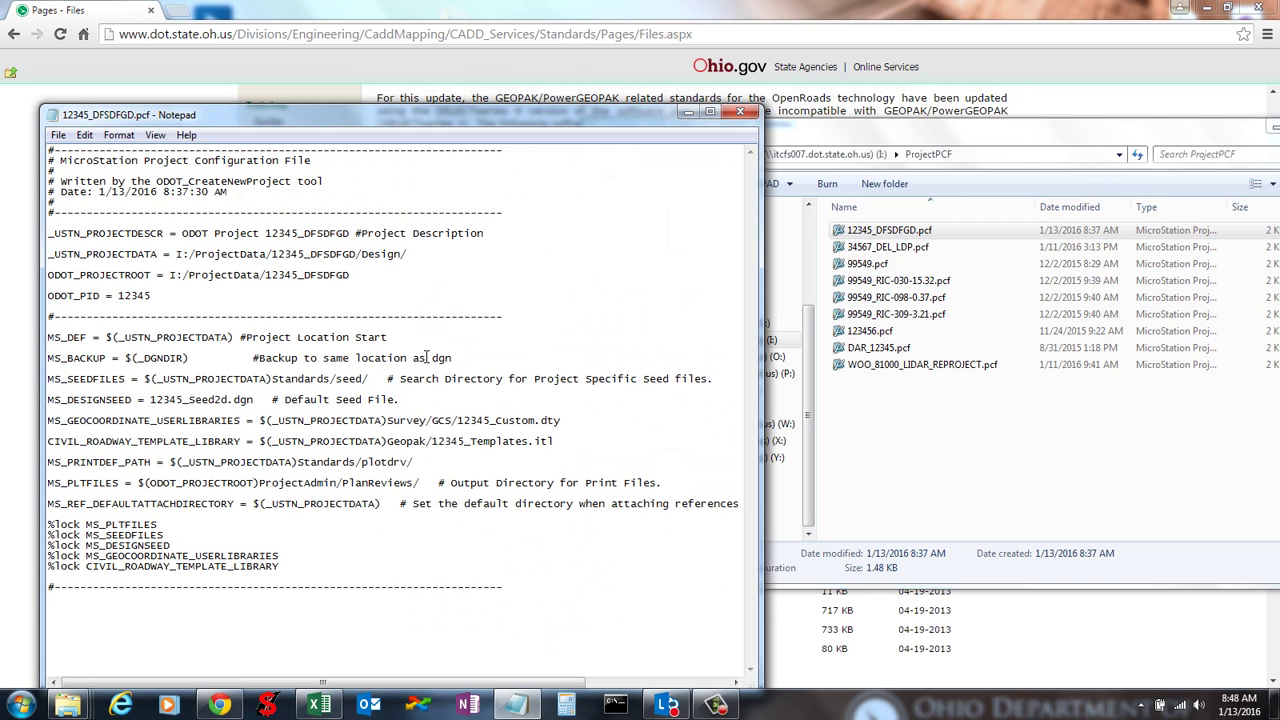
left_click_drag(469, 614, 360, 245)
left_click(360, 245)
left_click(740, 112)
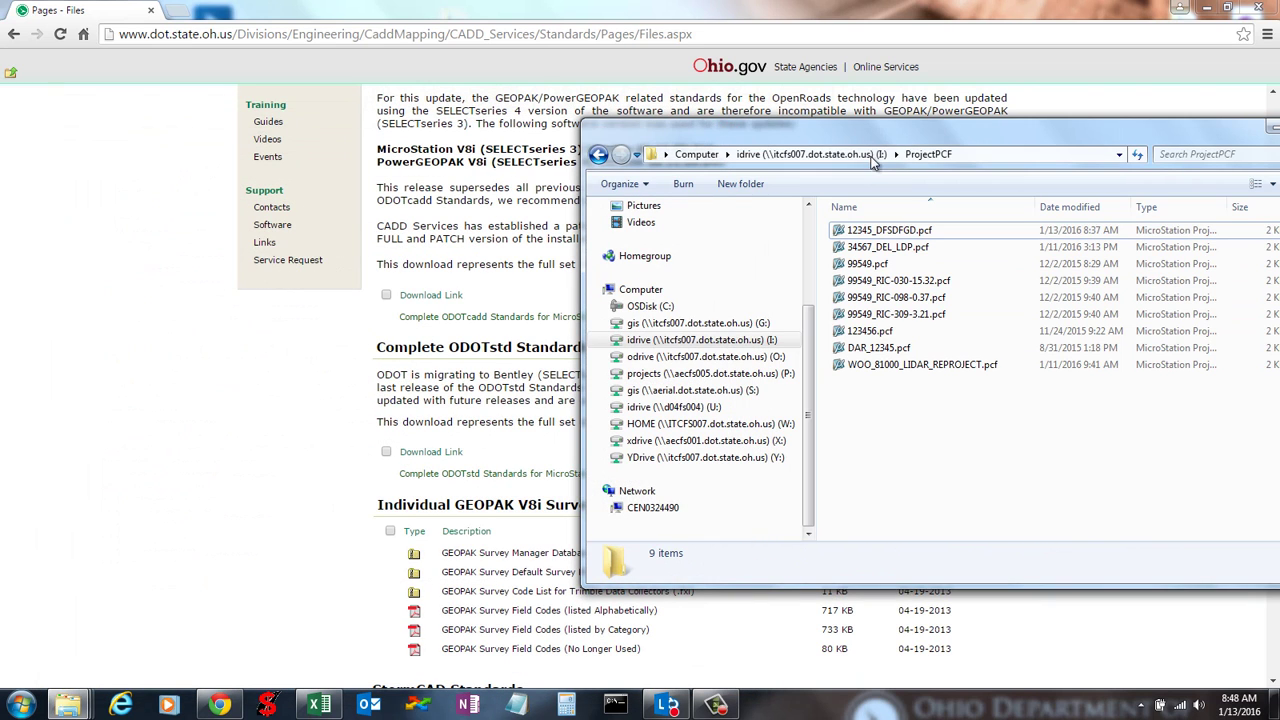
left_click(868, 155)
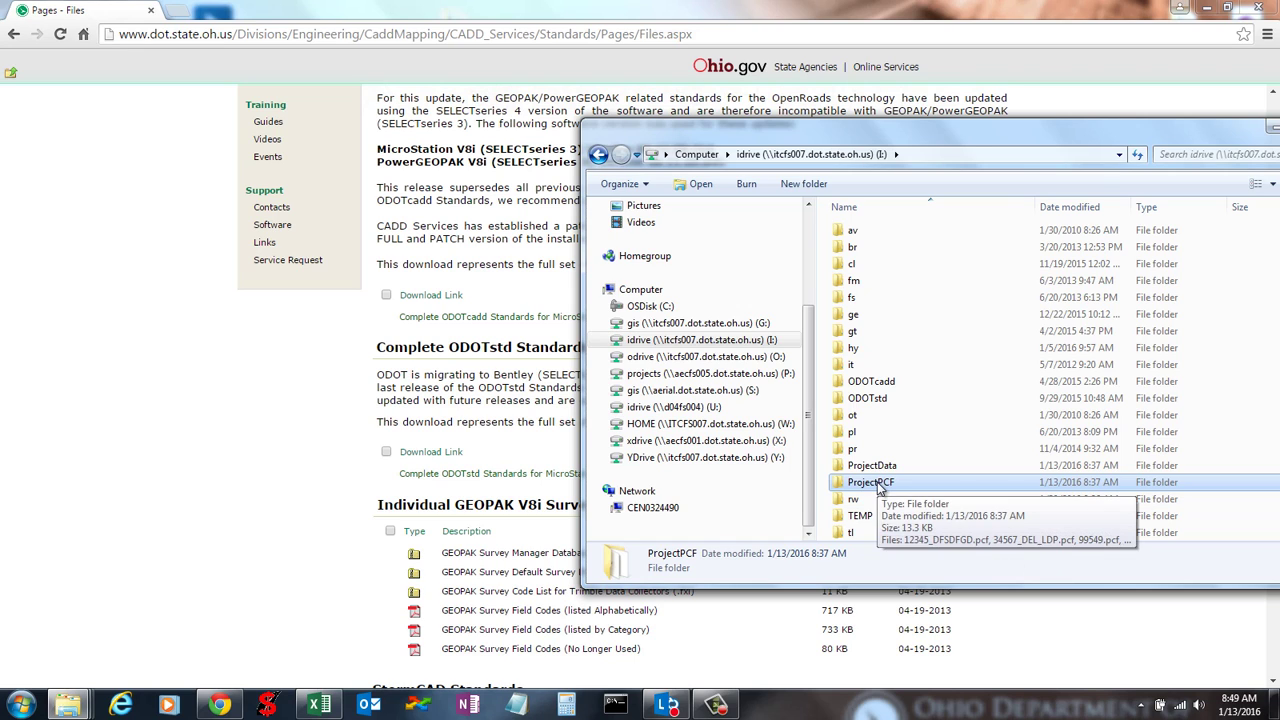
Launch ODOTcadd_ClientConfigurationTool.exe from the ODOTcadd\Standards\ODOT\Utilities folder on the I: drive, with the browser minimized
left_click(1181, 8)
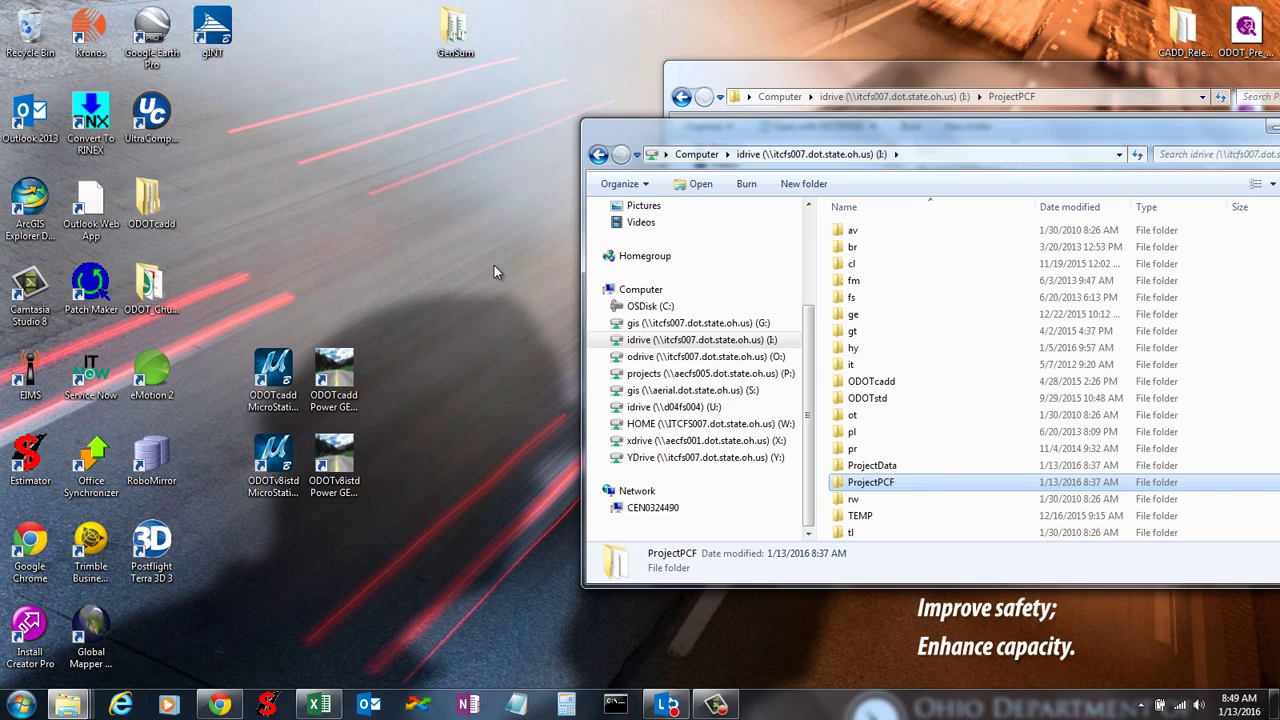
left_click(884, 385)
double_click(886, 388)
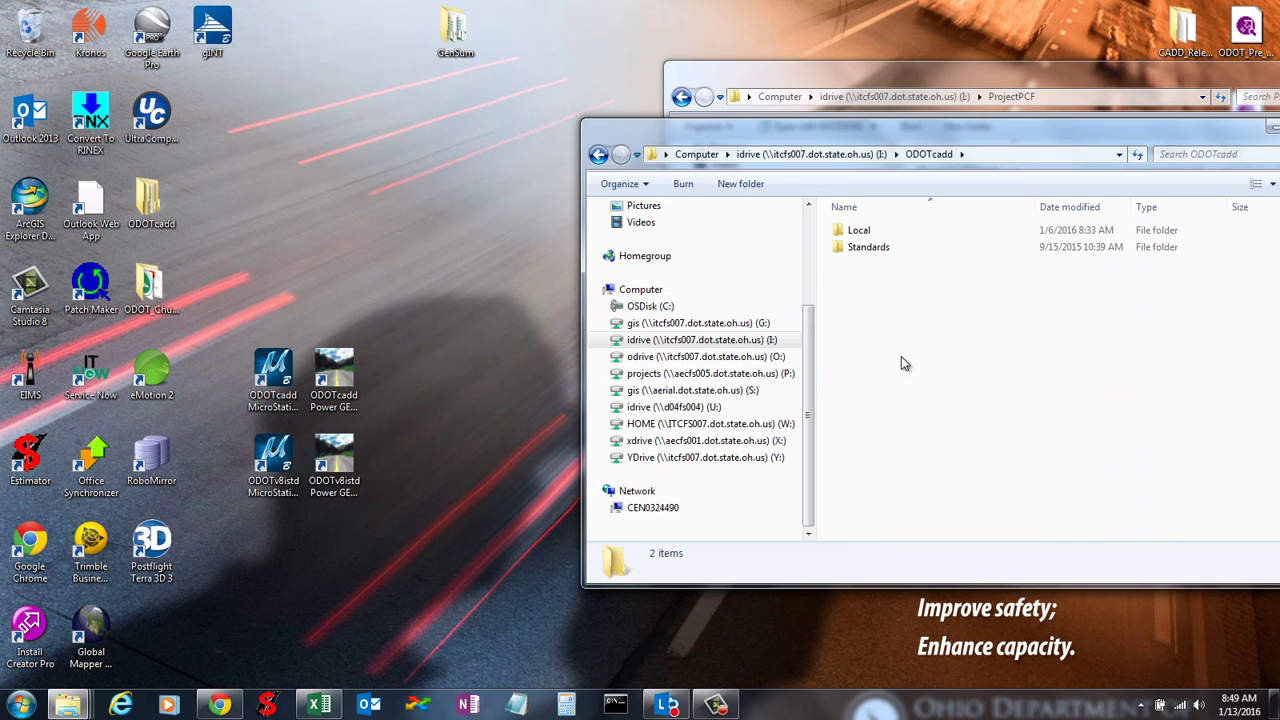
double_click(873, 254)
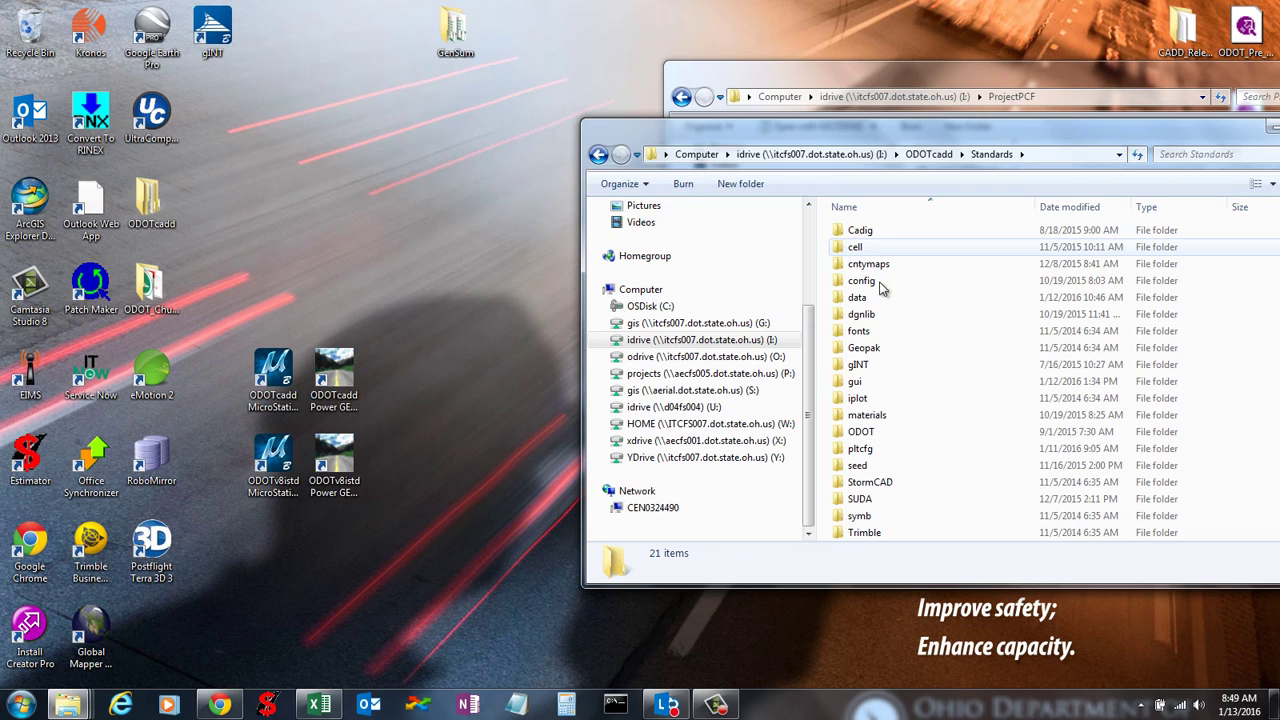
double_click(893, 433)
double_click(886, 348)
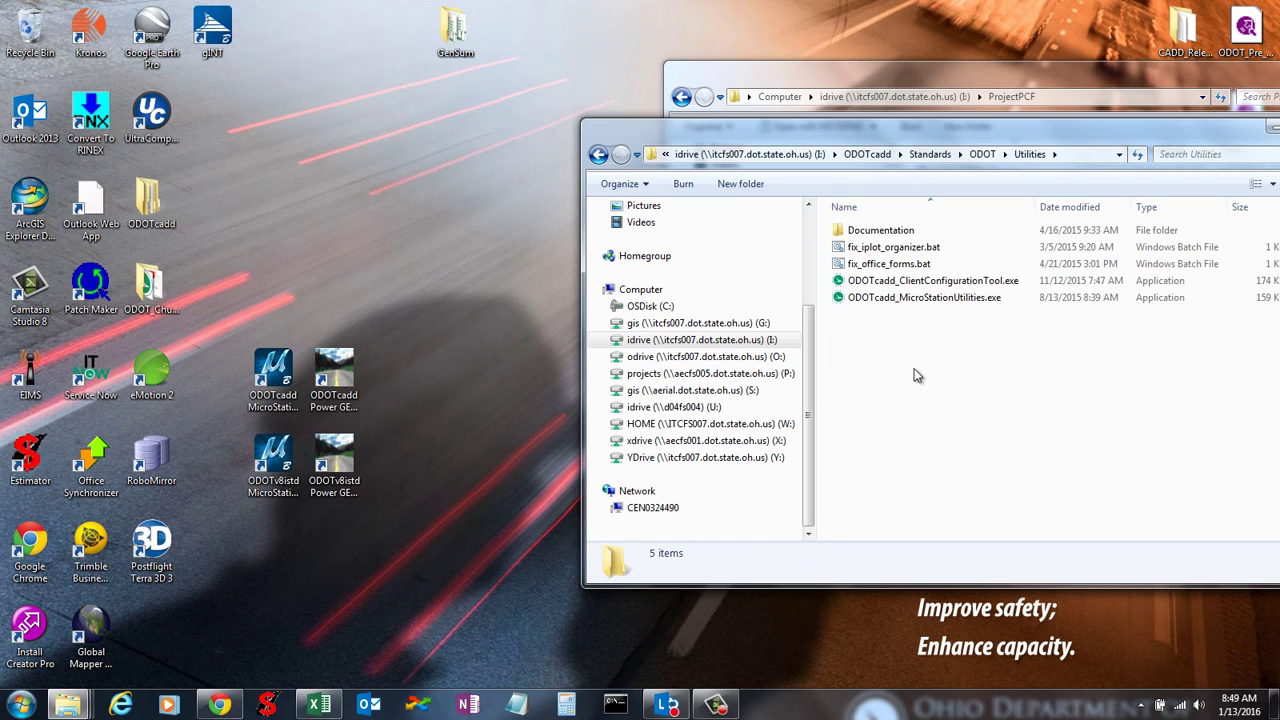
double_click(964, 283)
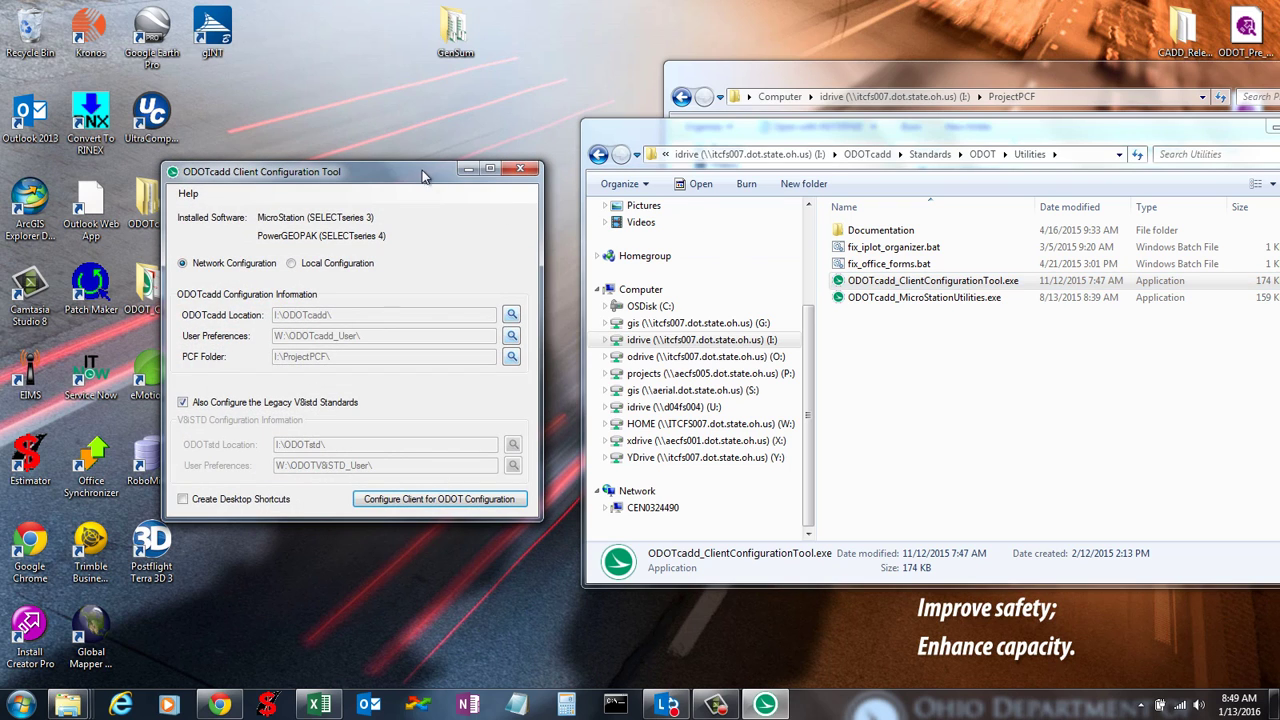
Compare the Local and Network Configuration paths, return to Network Configuration, and toggle the legacy V8istd standards option off and on
left_click_drag(424, 171, 698, 170)
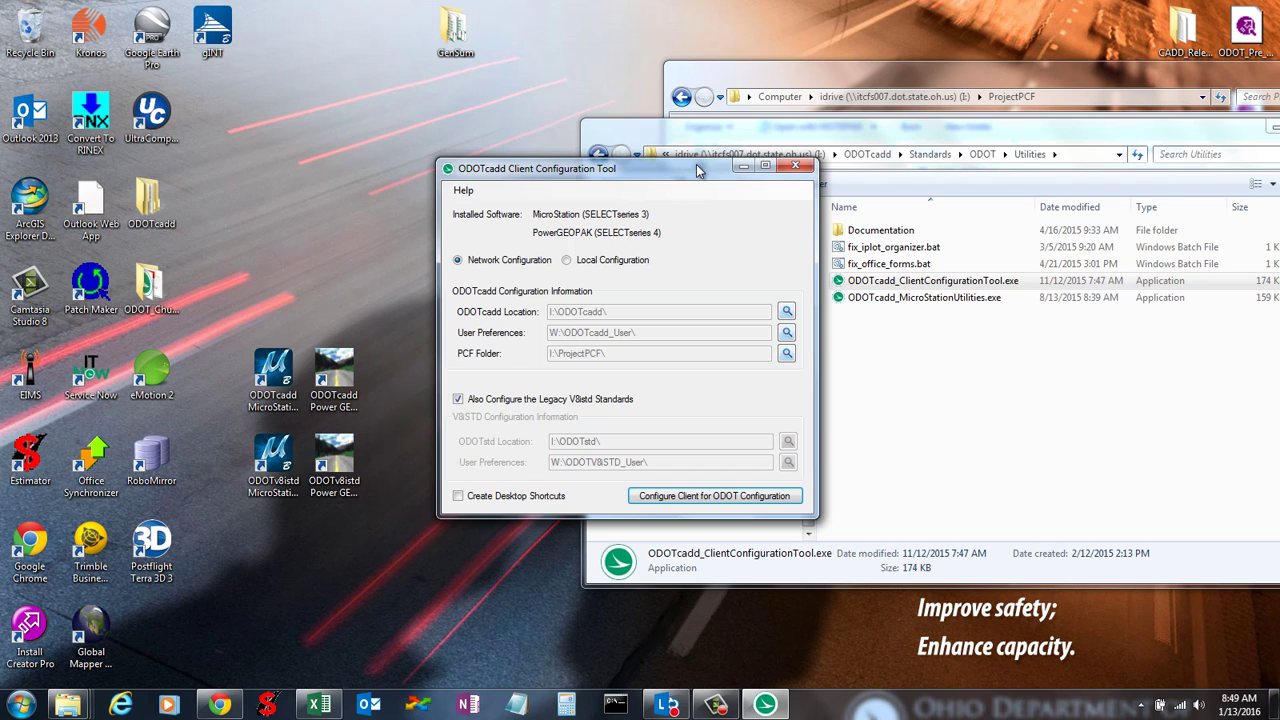
left_click_drag(616, 166, 616, 160)
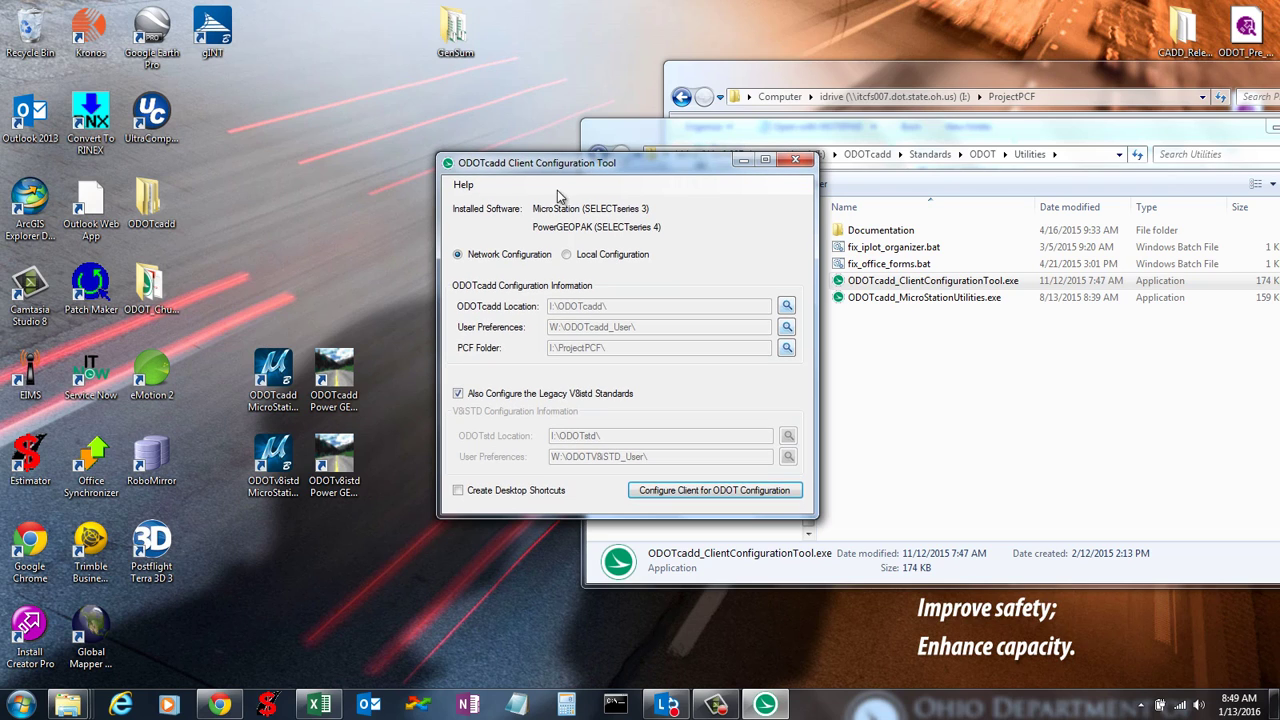
left_click(567, 257)
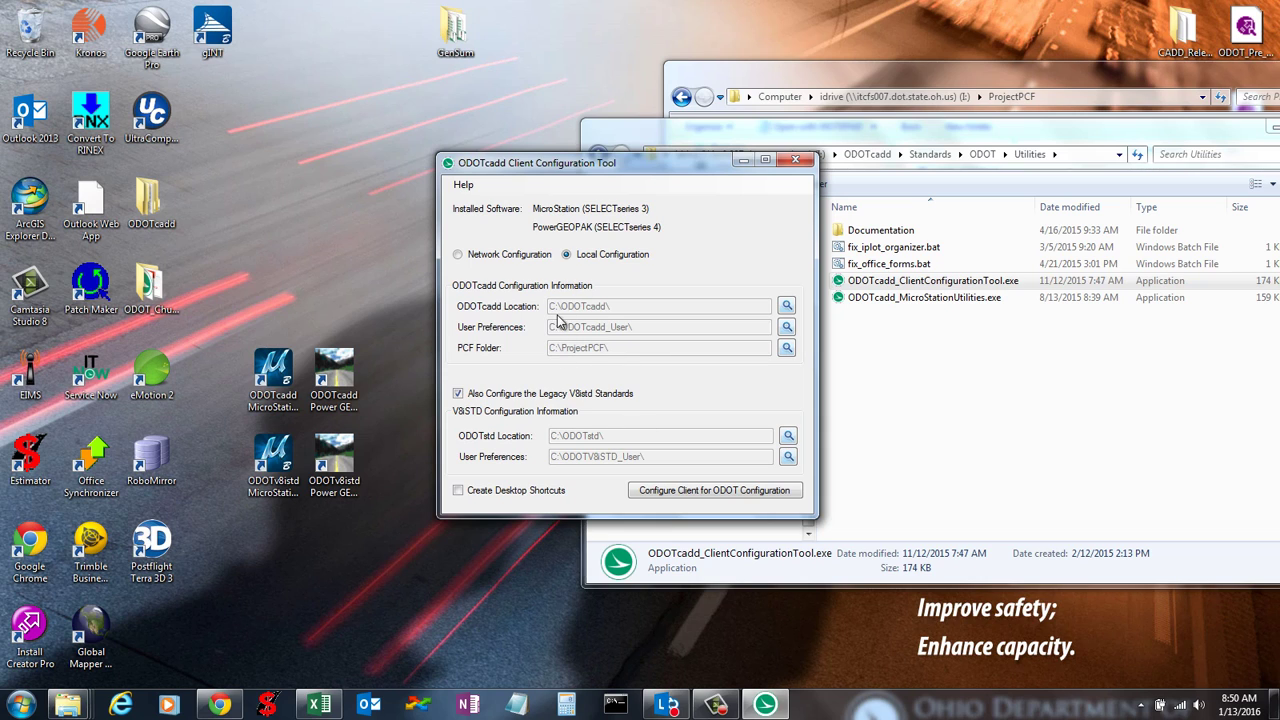
left_click(514, 256)
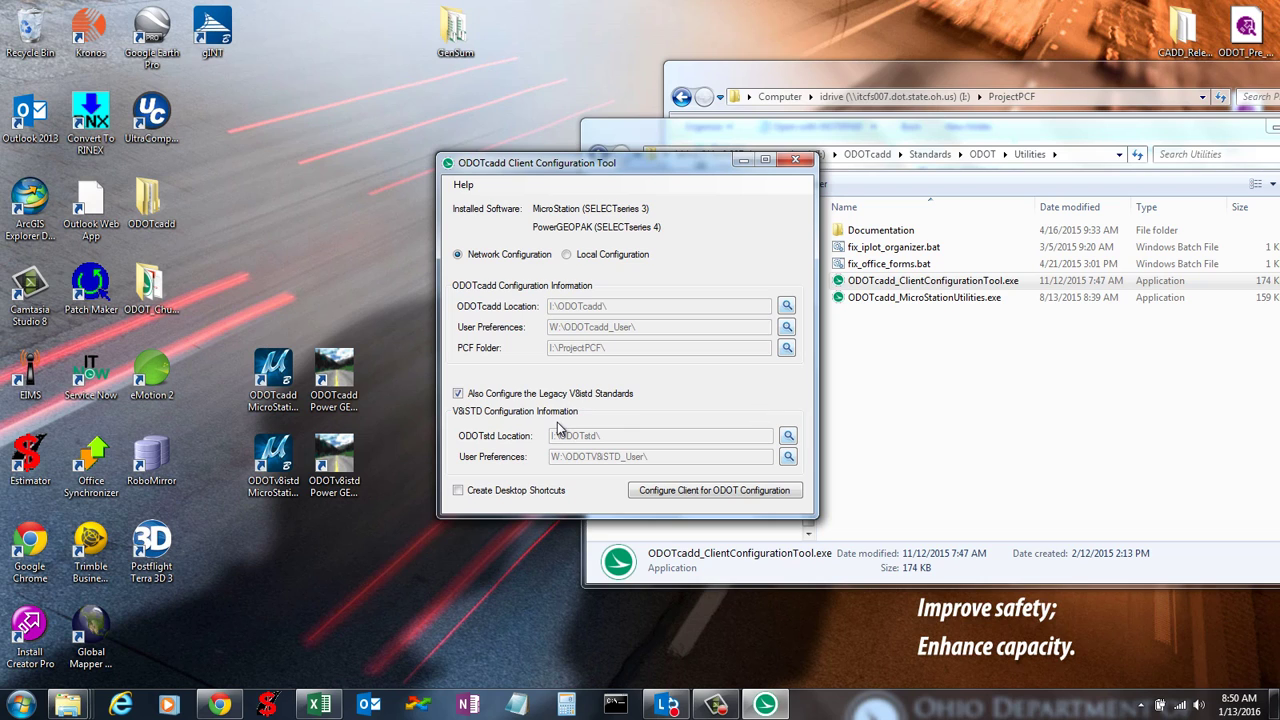
left_click(463, 394)
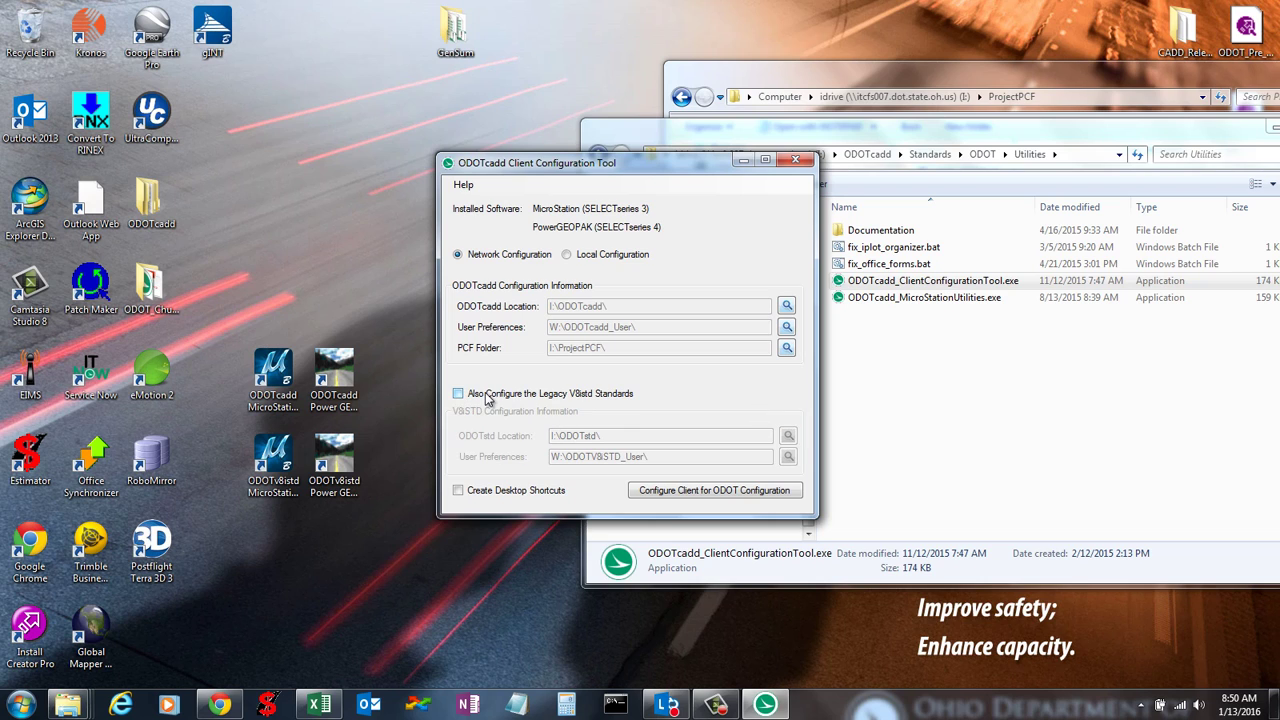
left_click(460, 396)
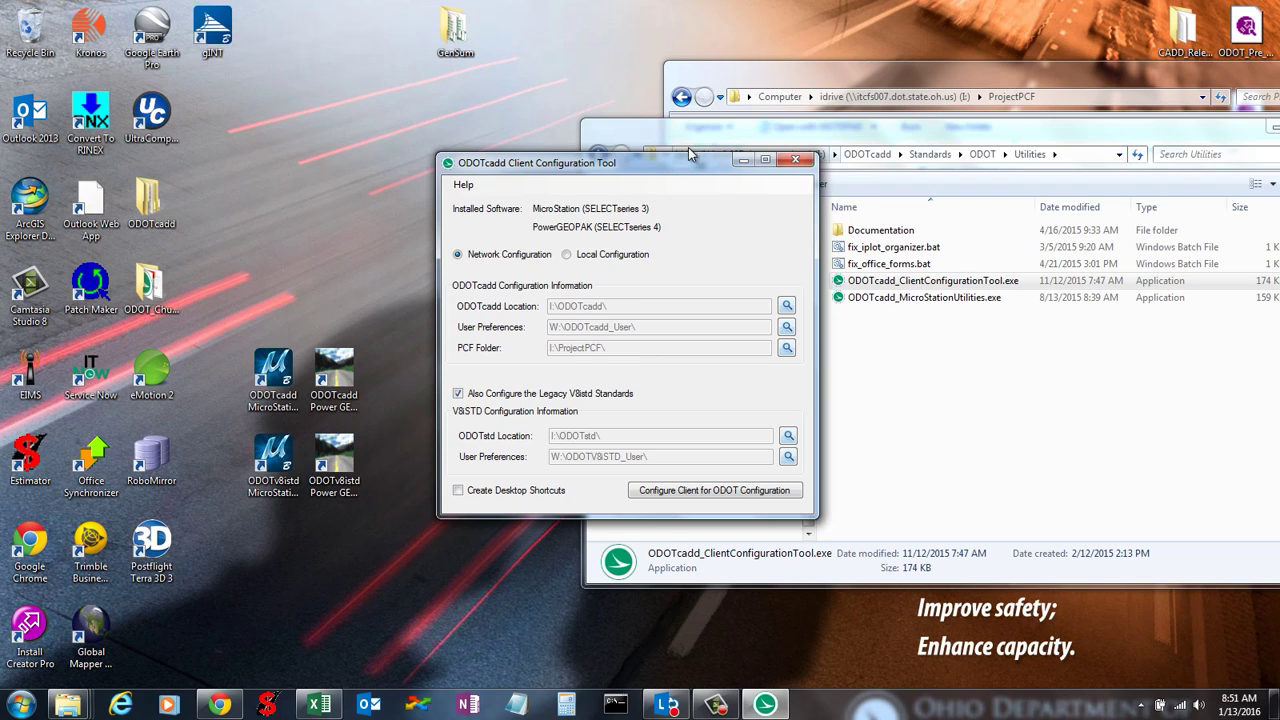
Configure the client for ODOT using Network Configuration and the legacy V8istd standards, accept the reset to default settings, and close the tool
left_click(565, 272)
left_click(689, 492)
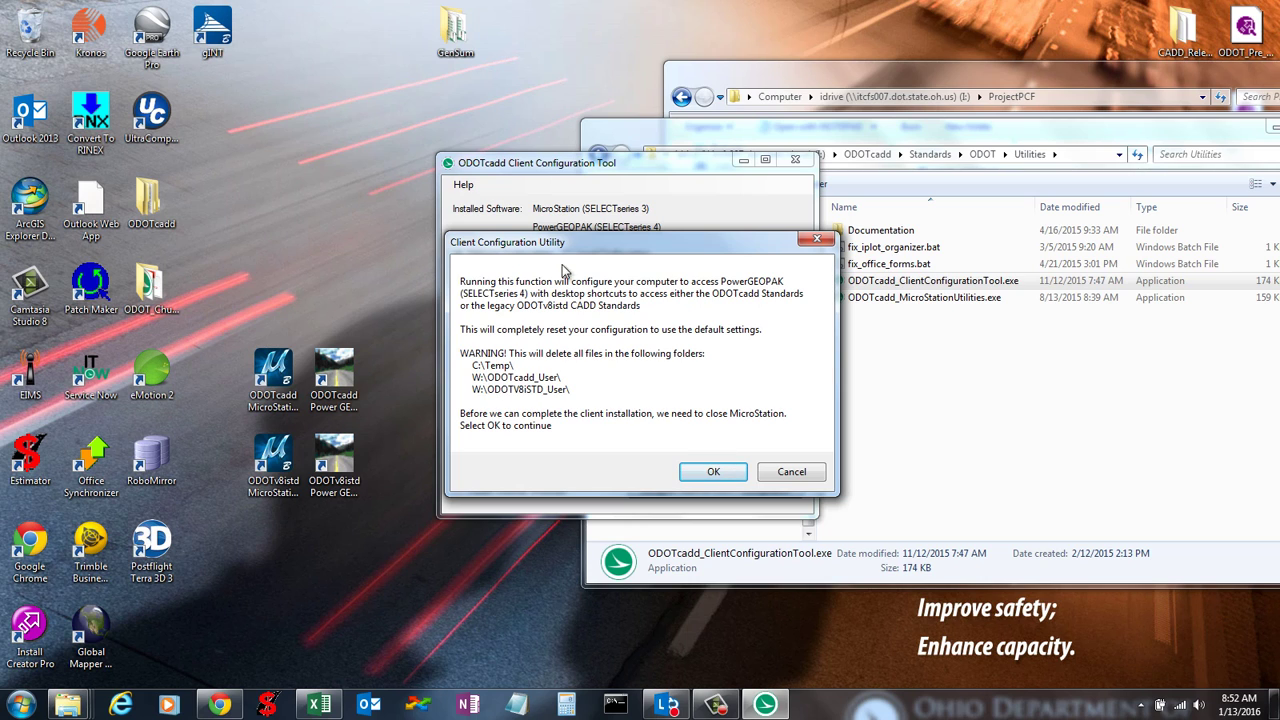
left_click_drag(566, 247, 570, 247)
left_click_drag(734, 298, 871, 298)
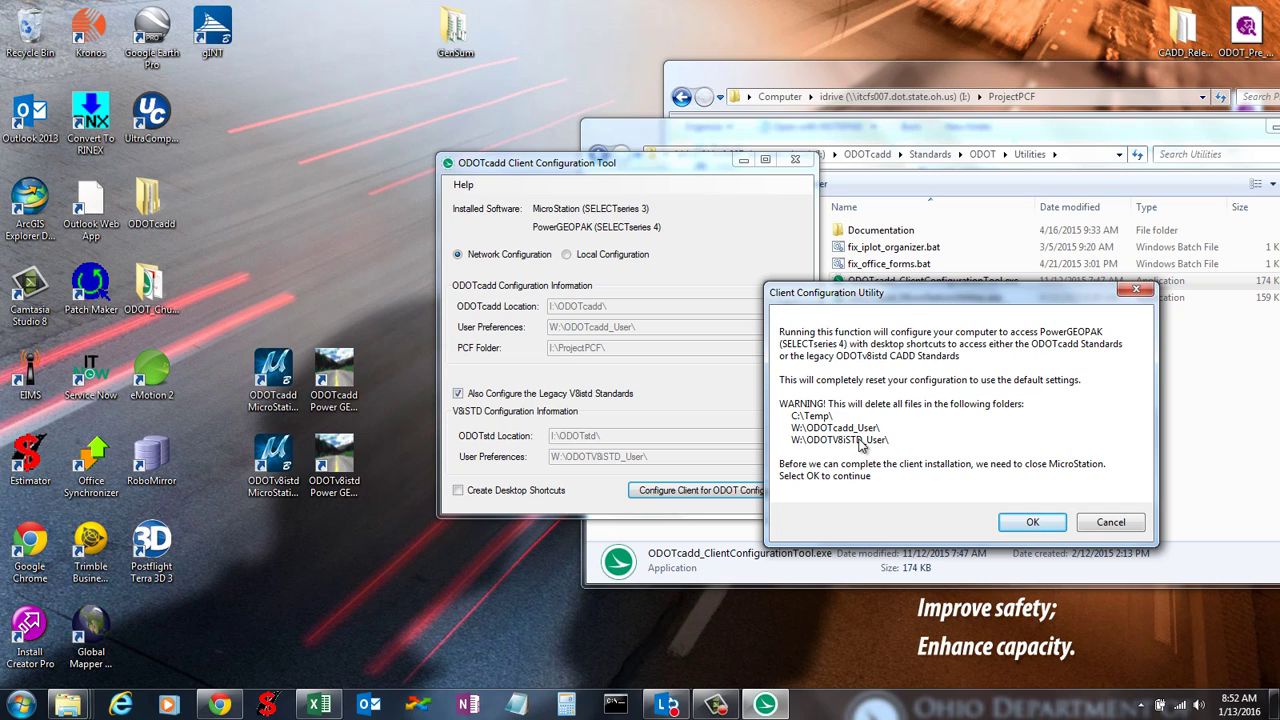
left_click(1030, 524)
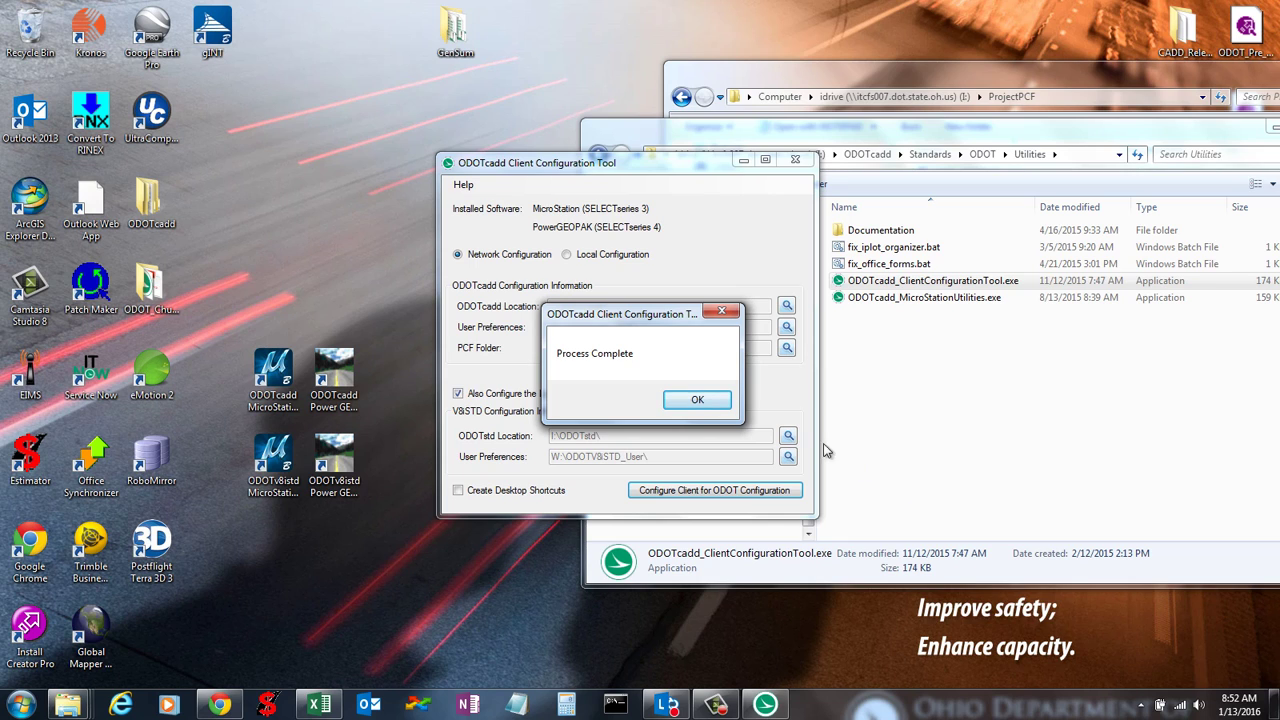
left_click(700, 401)
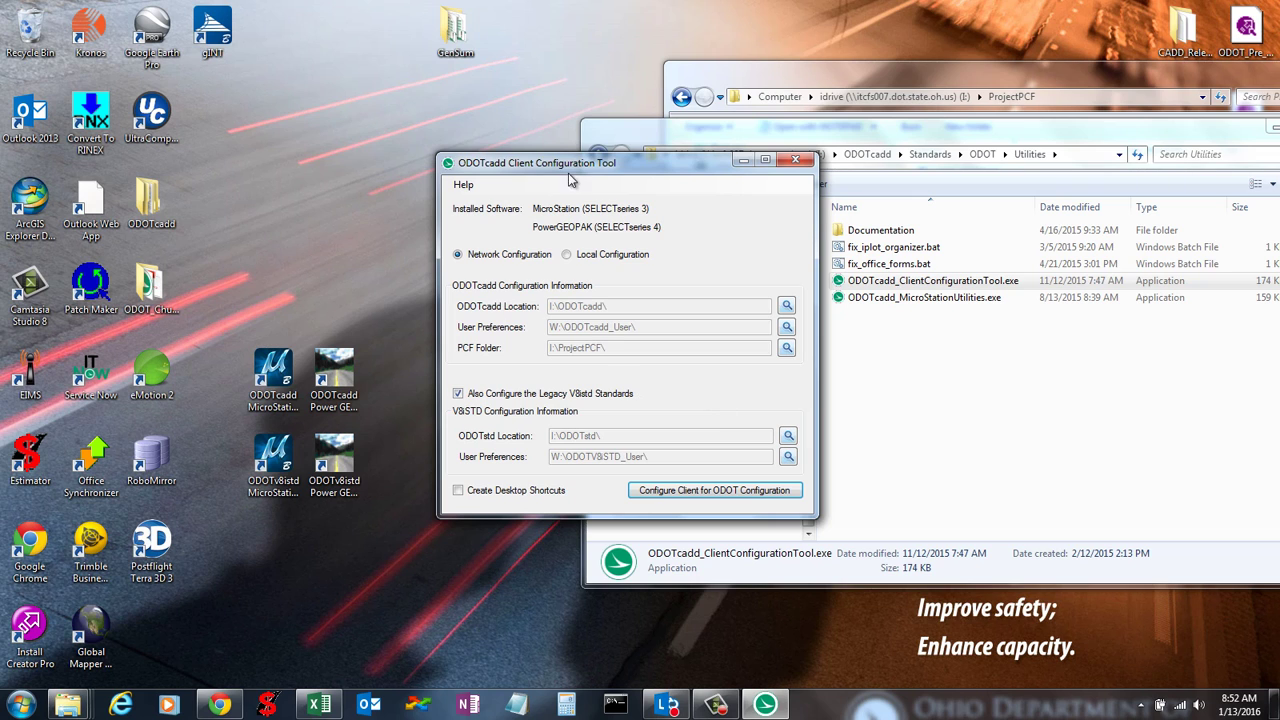
left_click(795, 160)
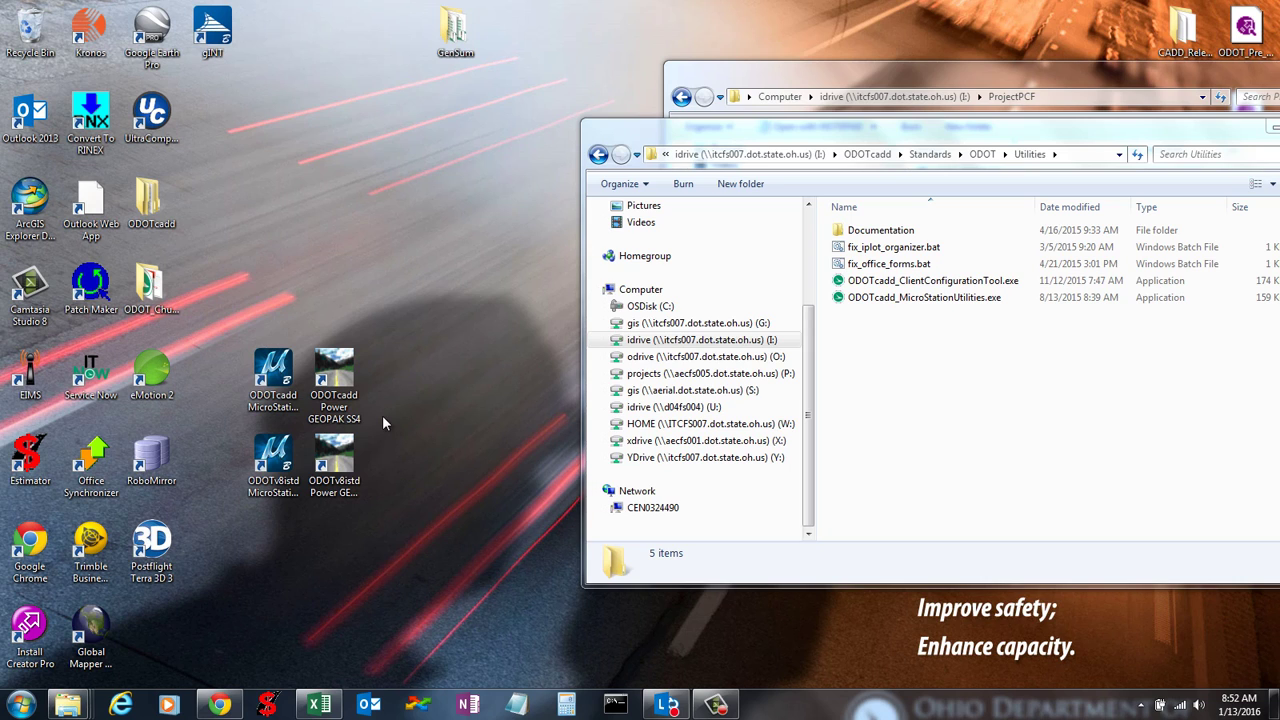
Point out the ODOTcadd and ODOTv8istd desktop shortcut pairs for MicroStation and Power GEOPAK by selecting and deselecting them
left_click_drag(425, 403, 235, 334)
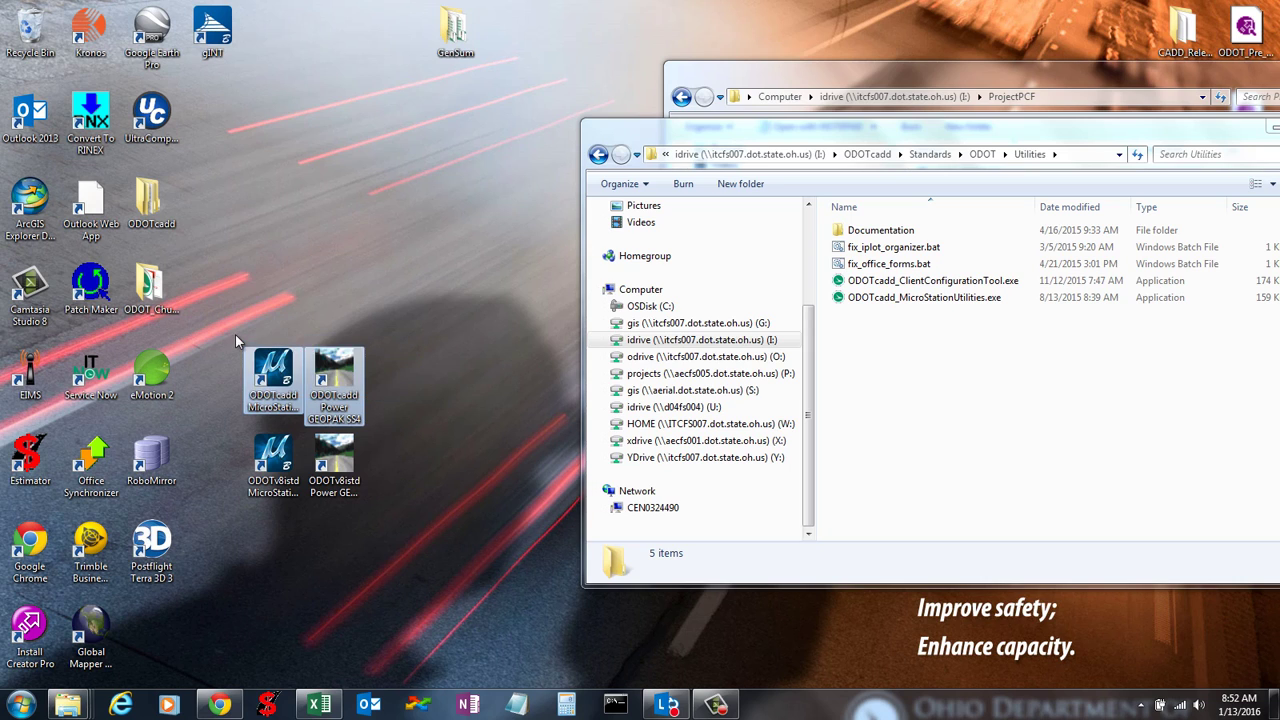
left_click(231, 356)
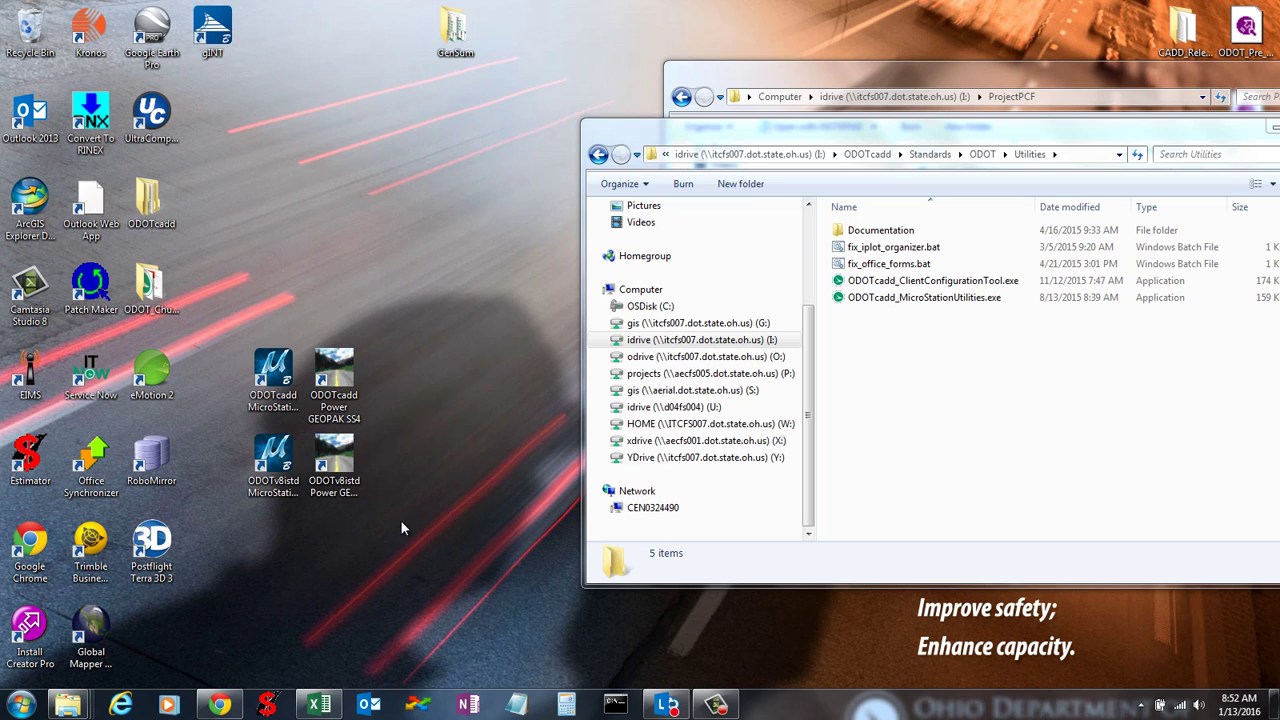
left_click_drag(400, 520, 252, 487)
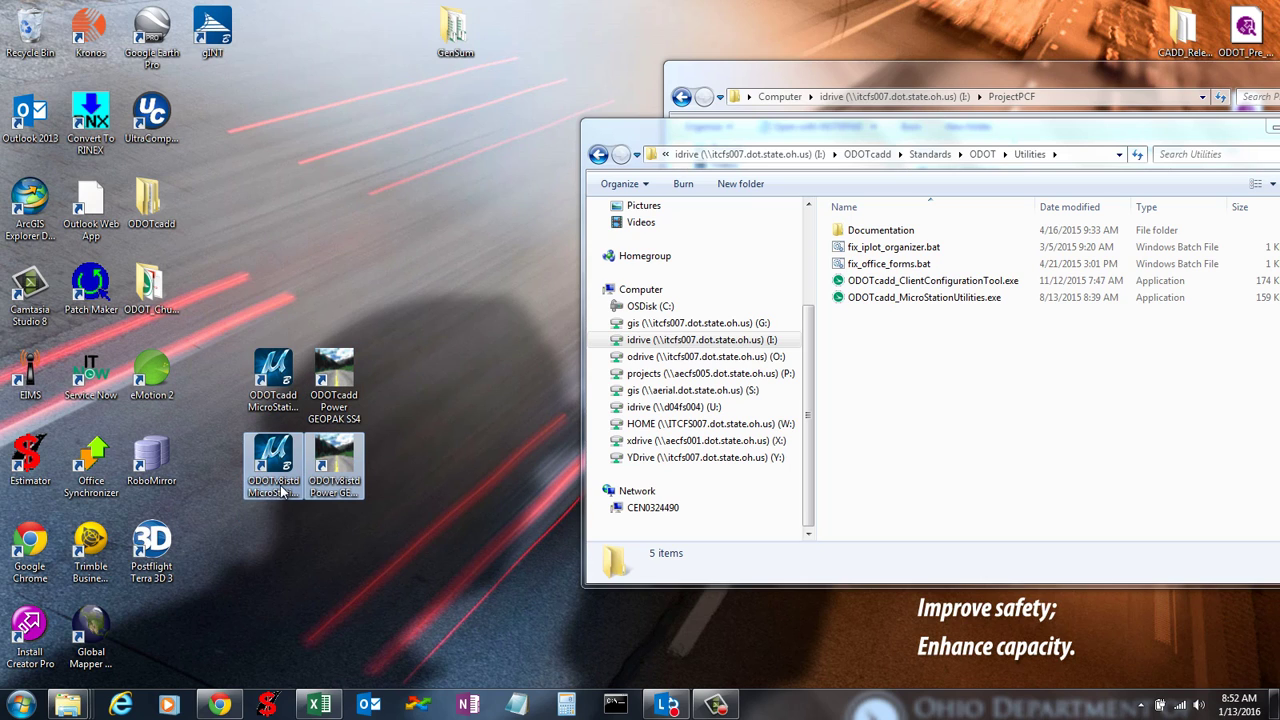
left_click(471, 485)
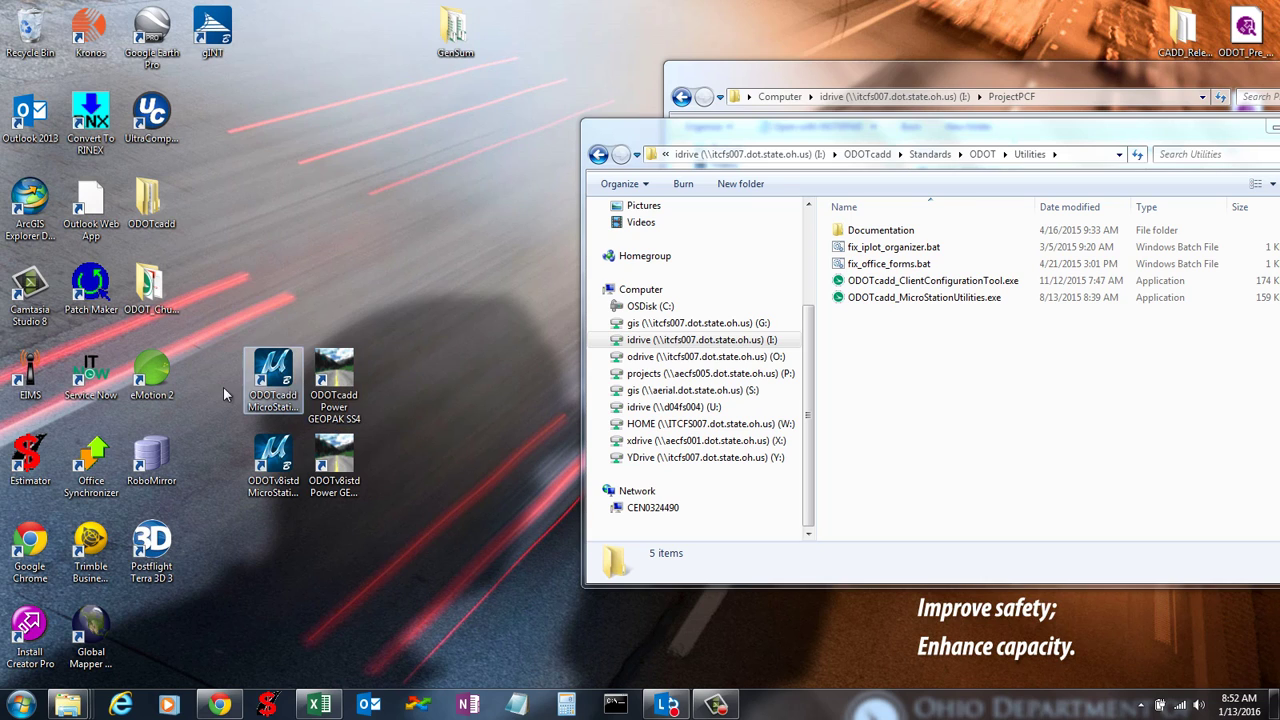
left_click_drag(604, 434, 340, 398)
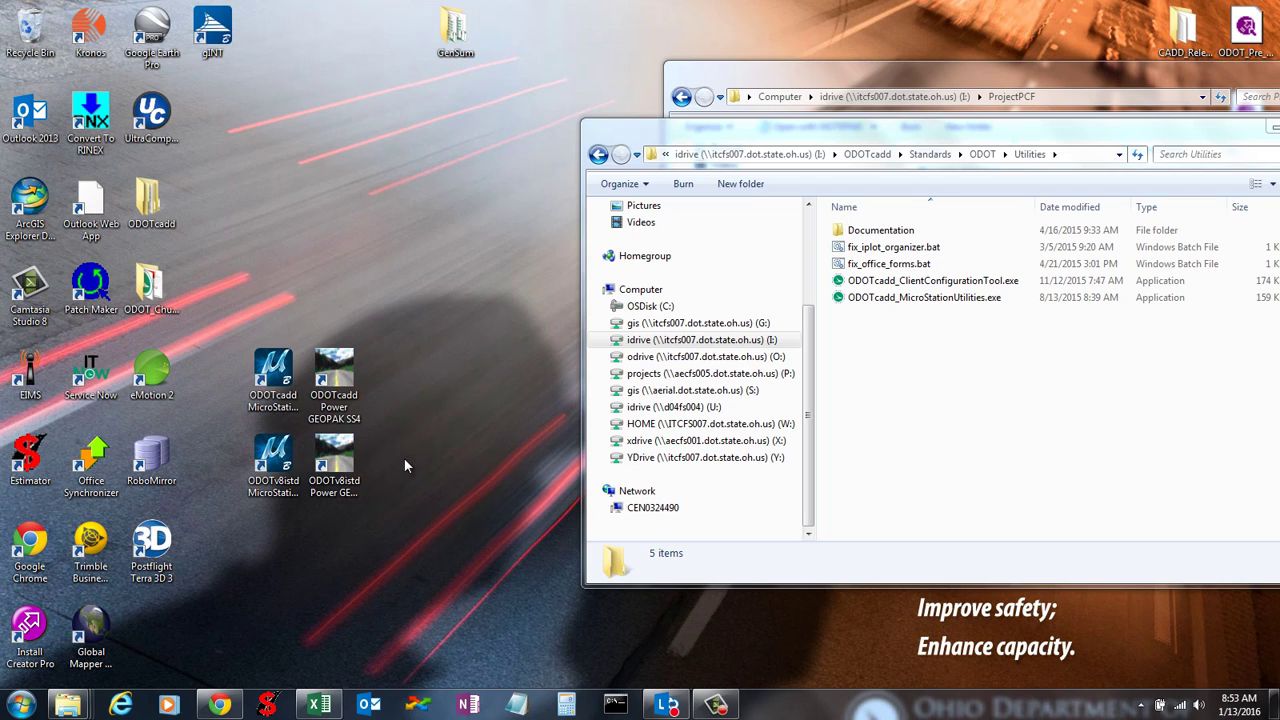
Expand the ODOTcadd group among the installed programs to review its MicroStation and PowerGEOPAK shortcuts, and close the list
left_click(18, 705)
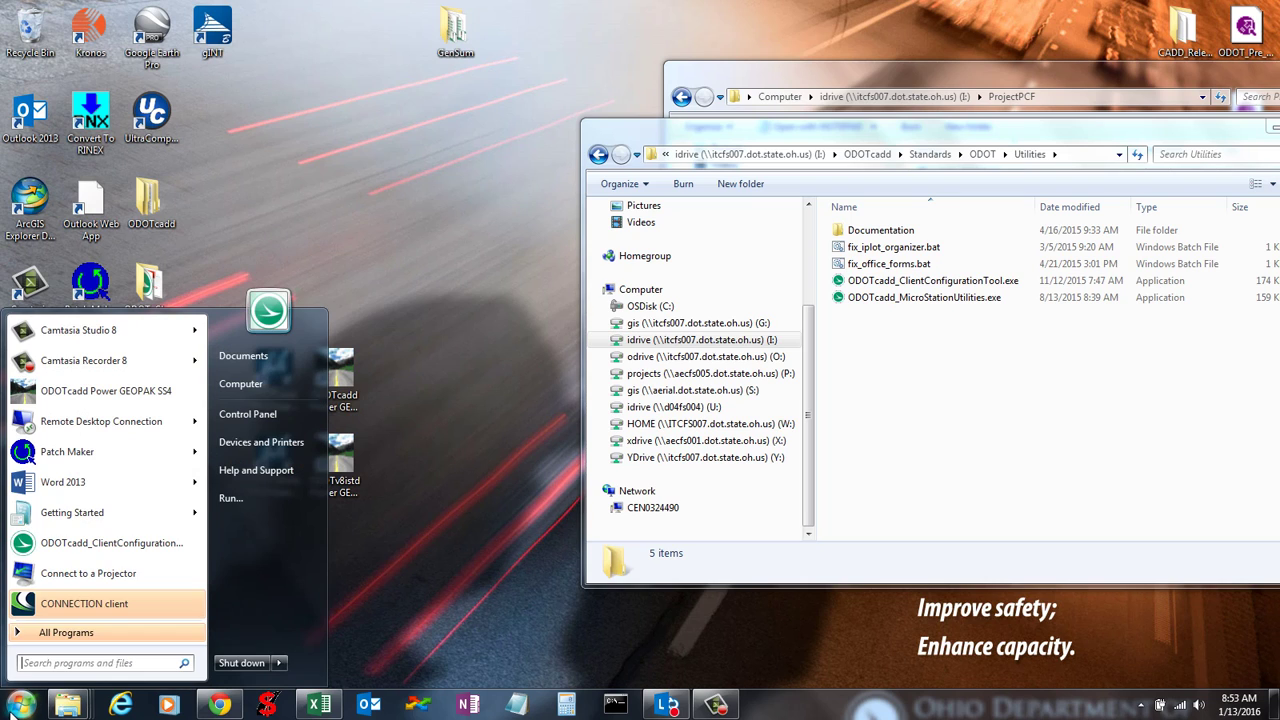
left_click(48, 636)
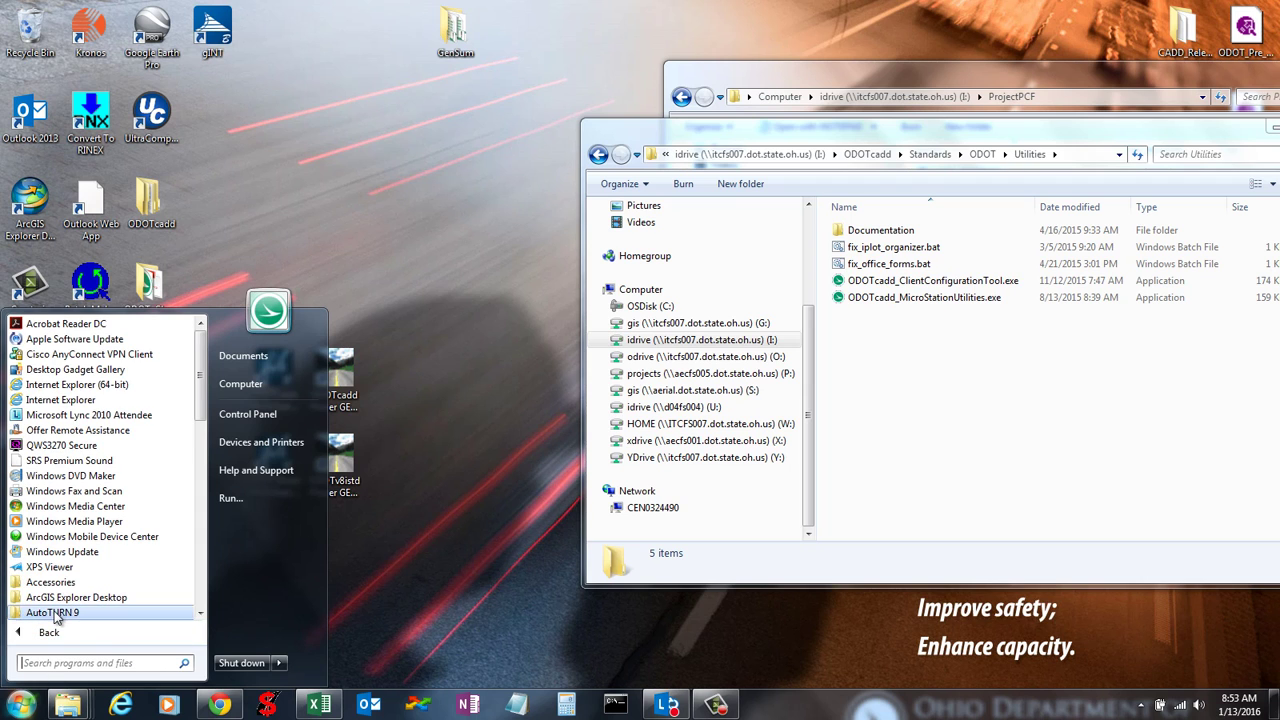
scroll(60, 520, "down", 5)
scroll(70, 515, "down", 5)
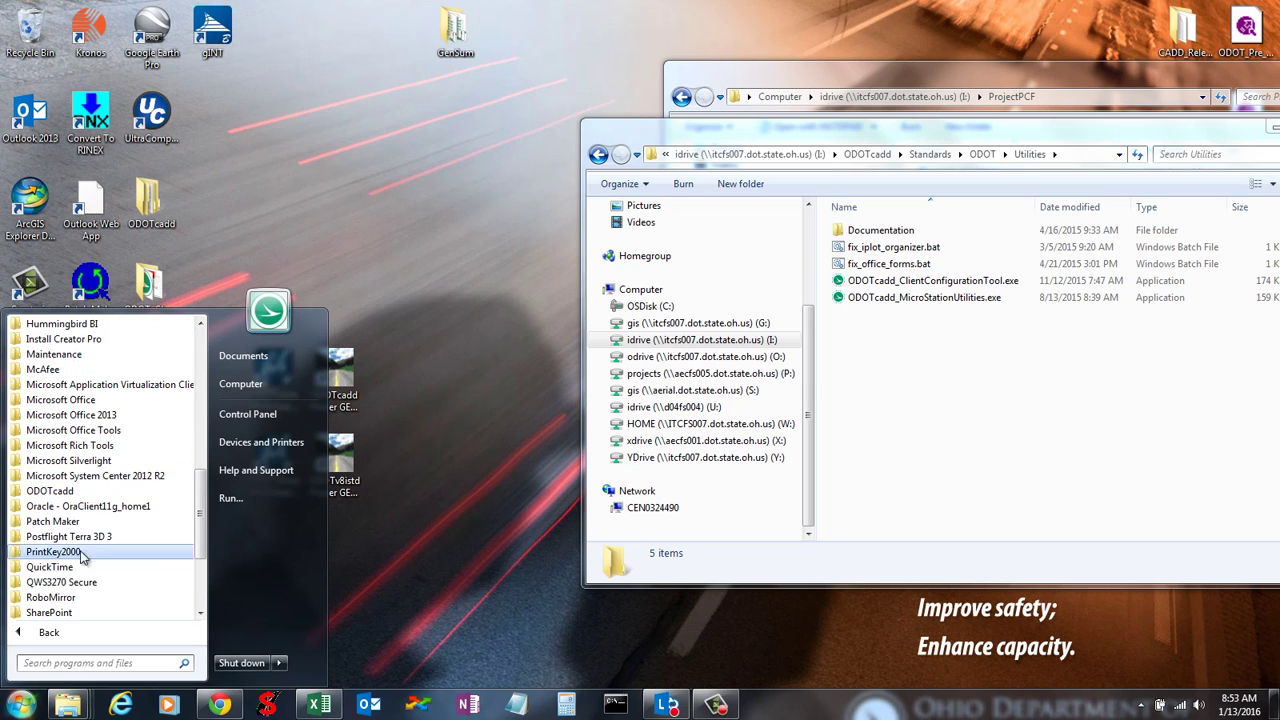
left_click(50, 490)
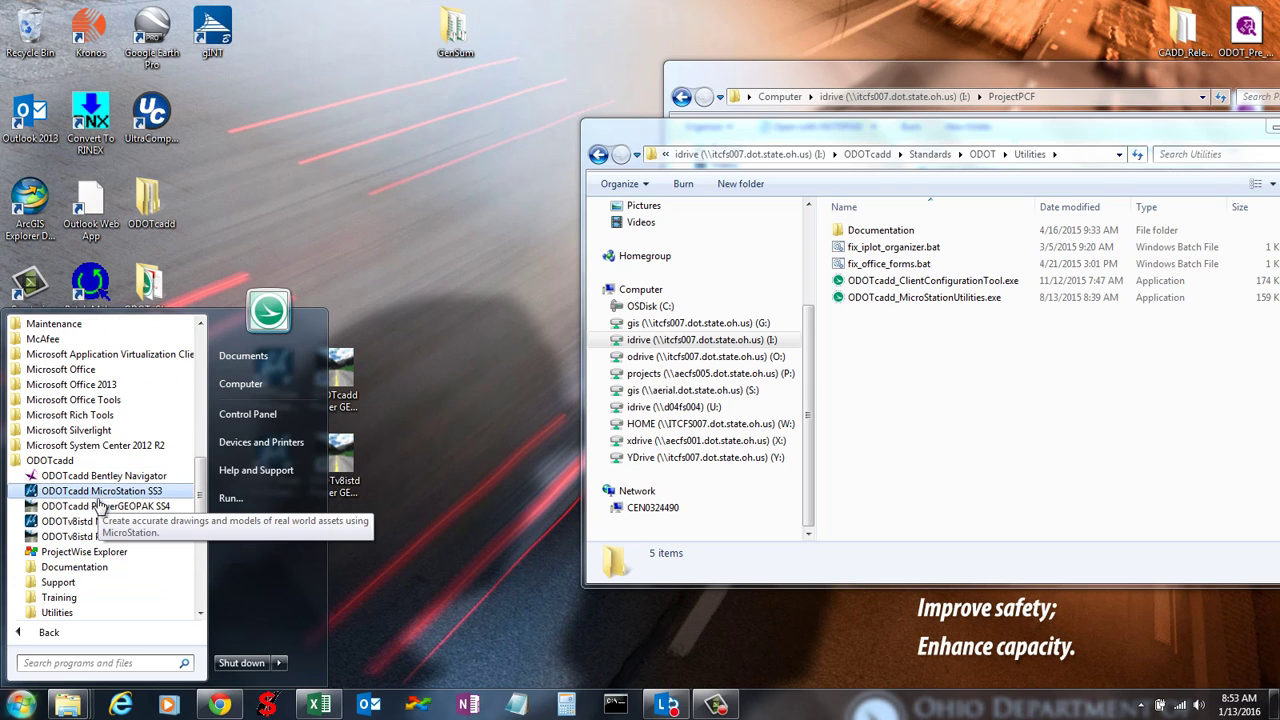
left_click(429, 452)
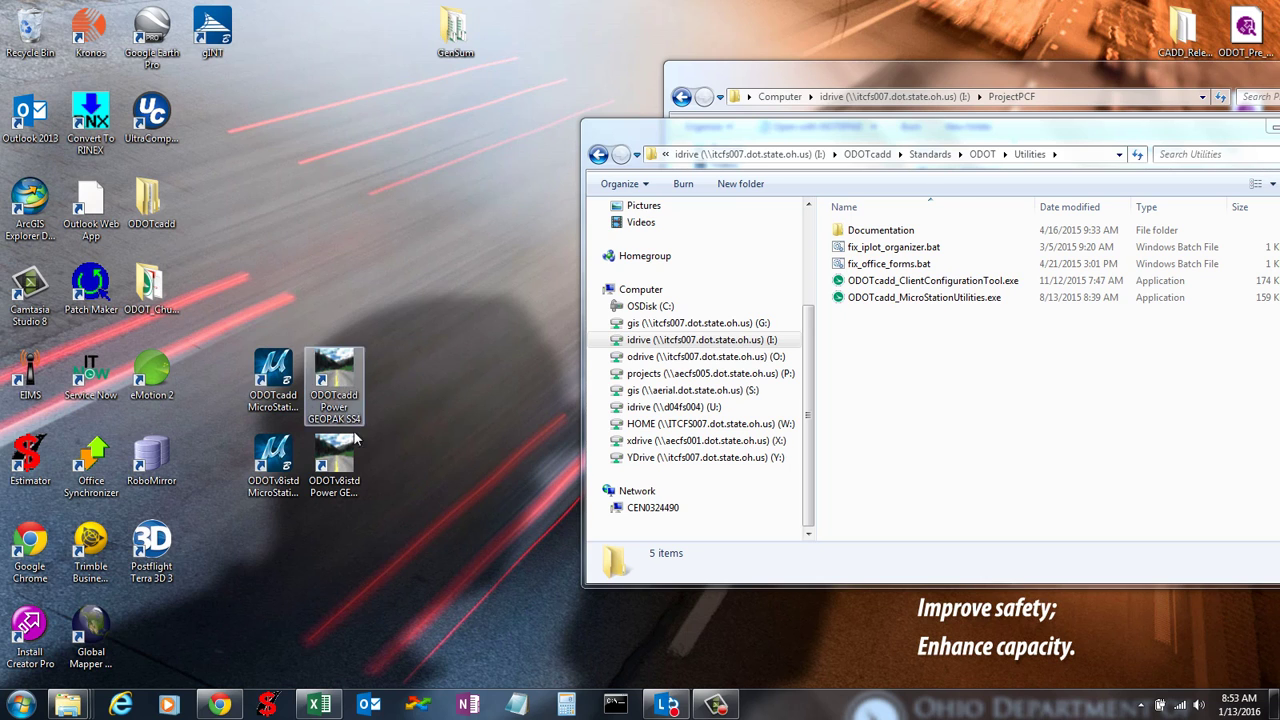
Expand the Bentley program group and its Power GEOPAK V8i (SELECTseries 4) folder to examine the standard shortcuts, and close the list
left_click(20, 704)
left_click(48, 634)
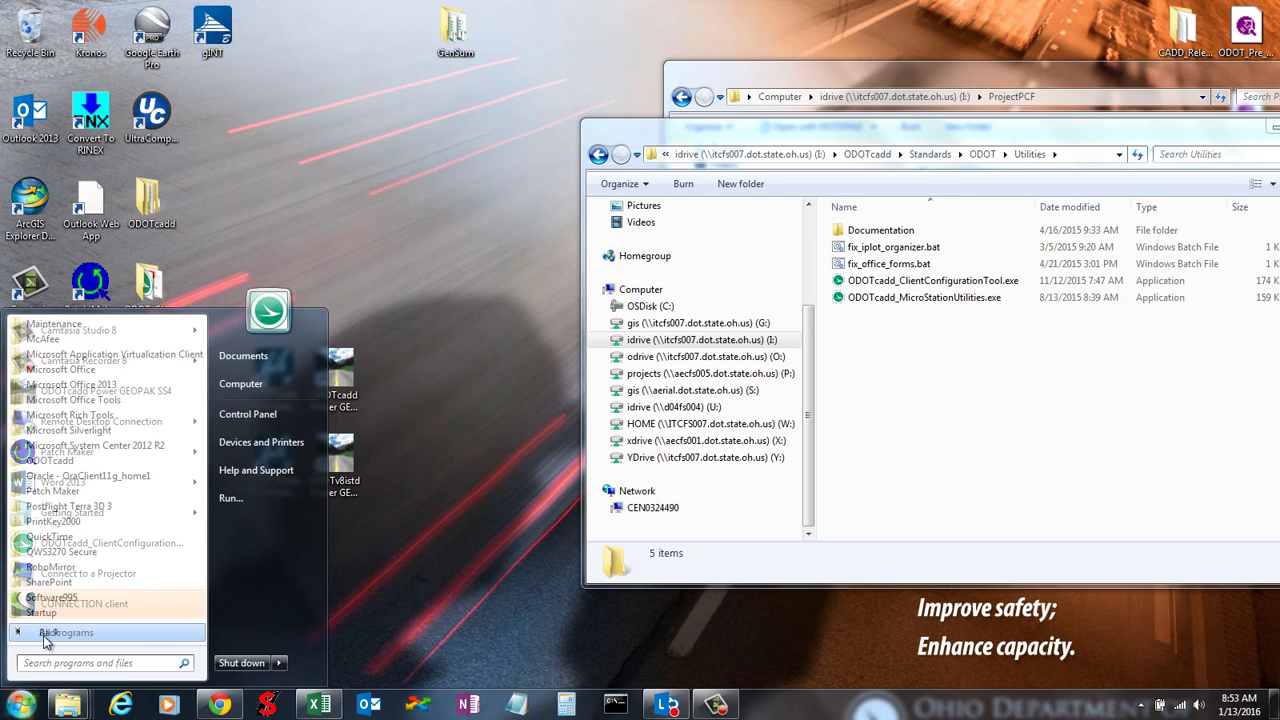
scroll(86, 490, "down", 2)
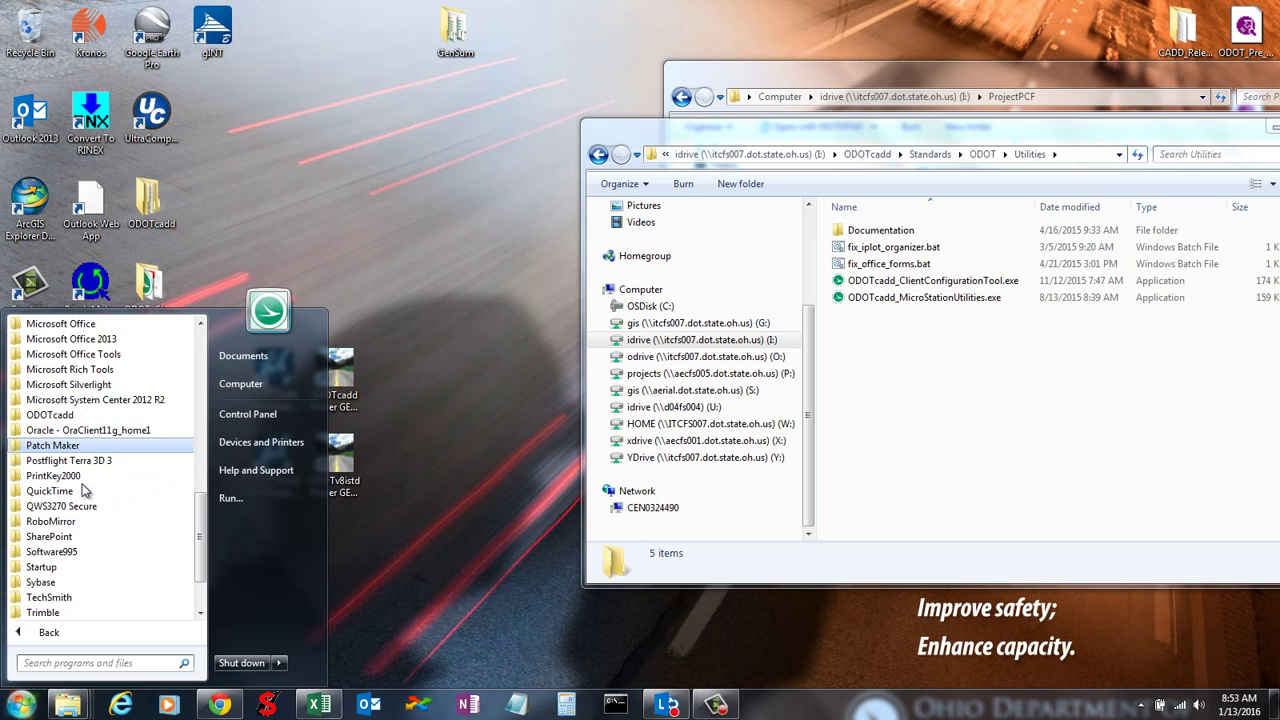
scroll(86, 503, "up", 8)
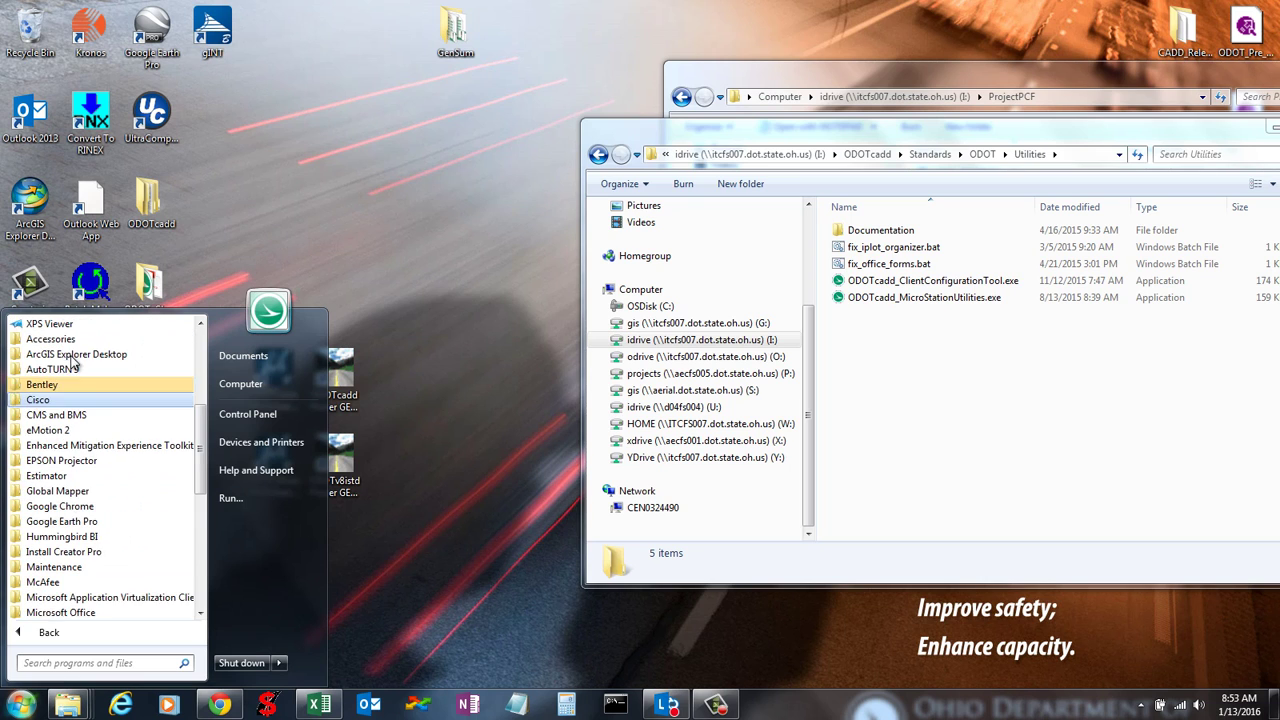
left_click(72, 430)
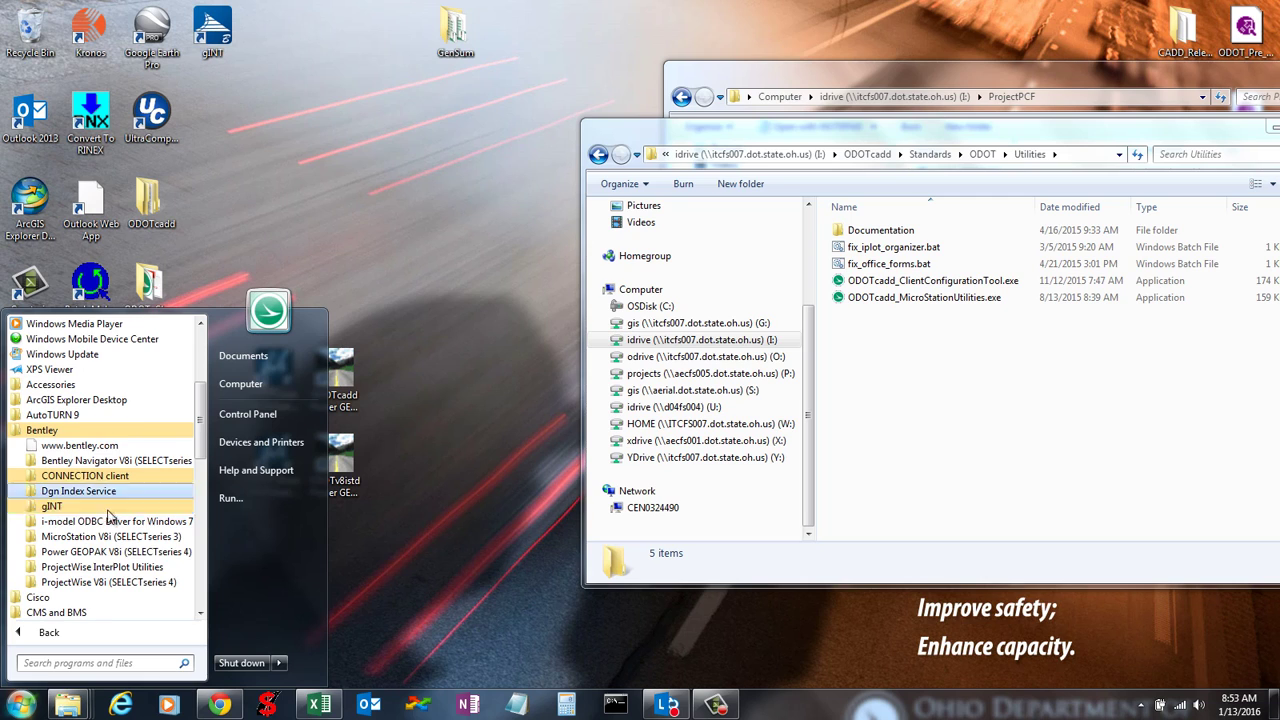
scroll(126, 569, "down", 1)
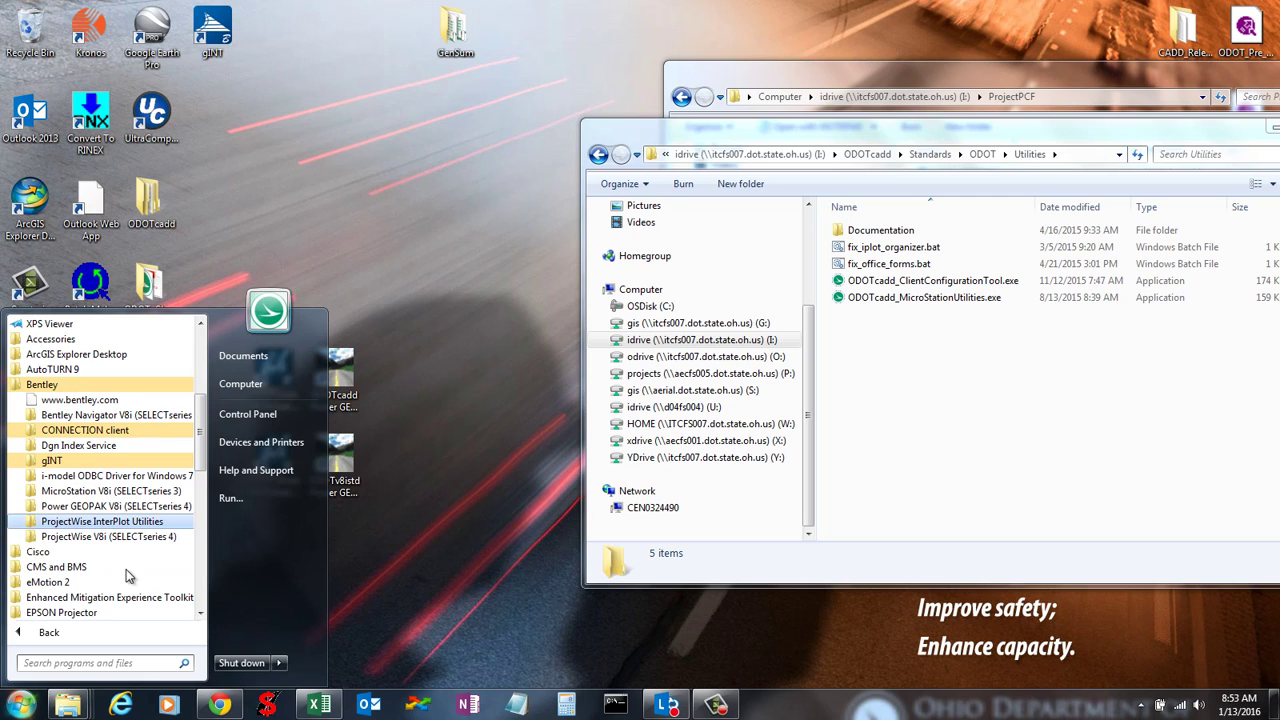
left_click(85, 515)
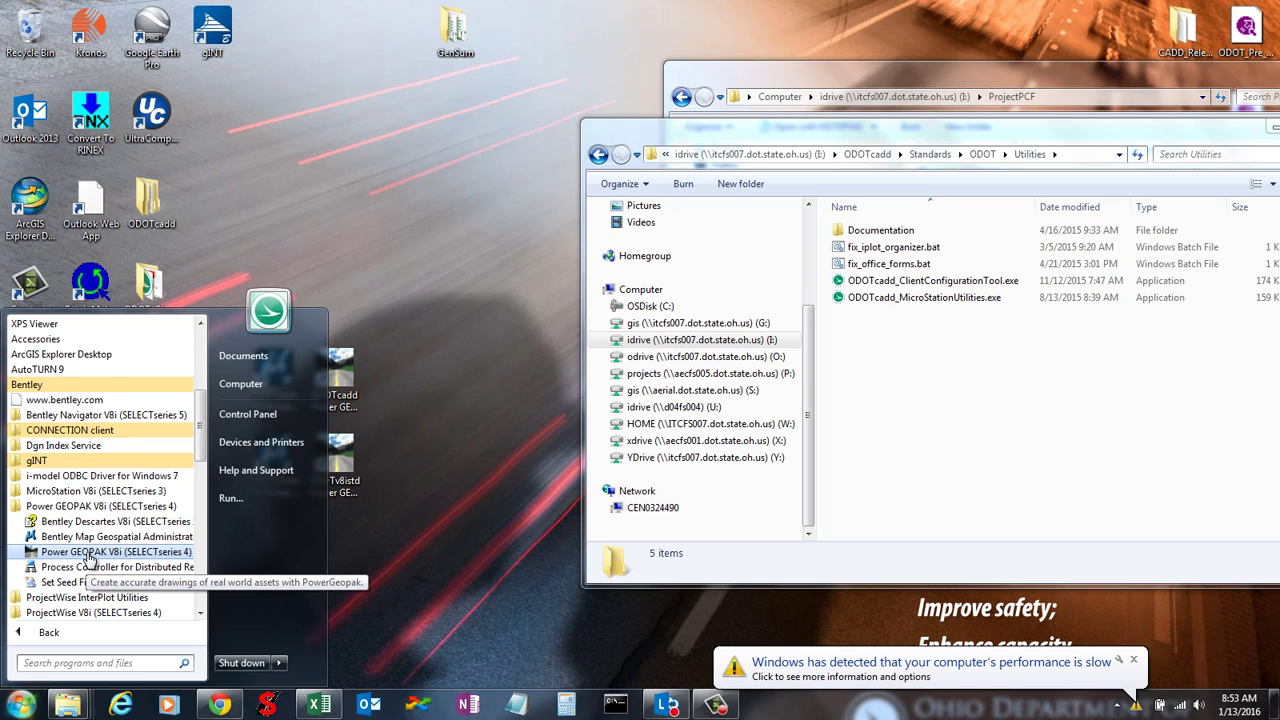
left_click(451, 405)
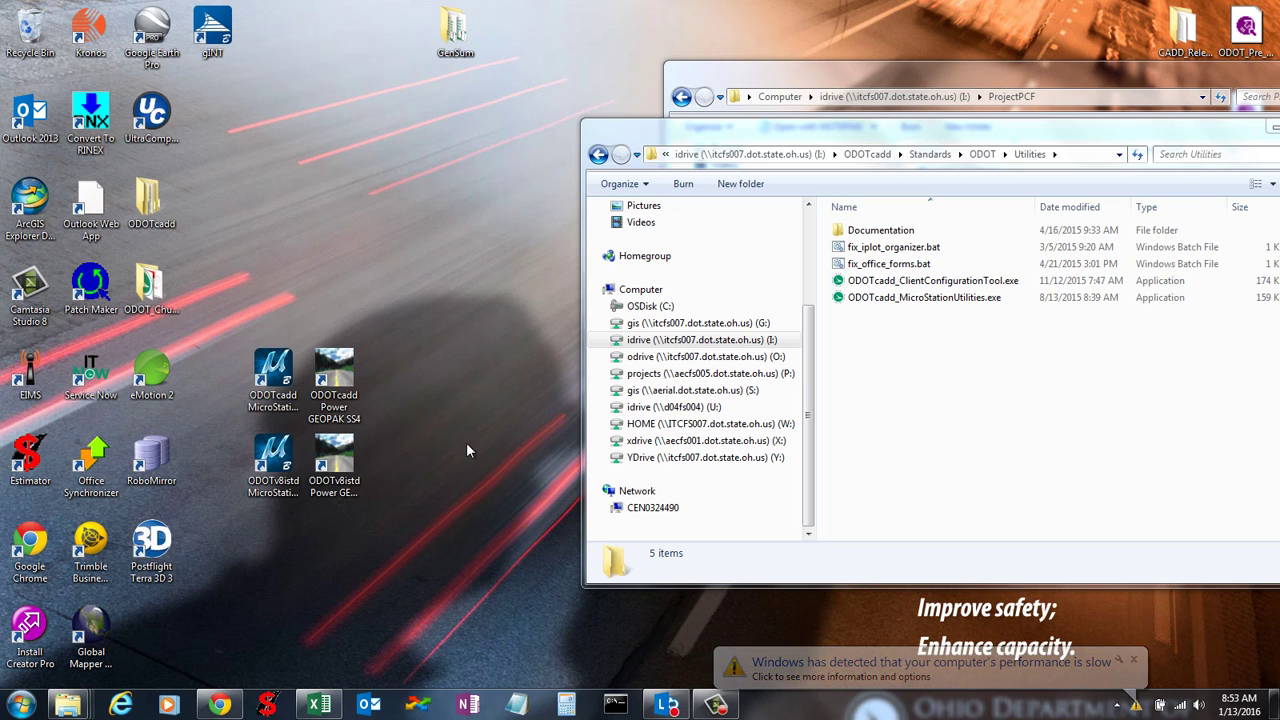
Expand the ODOTcadd group in the installed programs again to compare its shortcuts with the Bentley ones
left_click(22, 705)
left_click(50, 632)
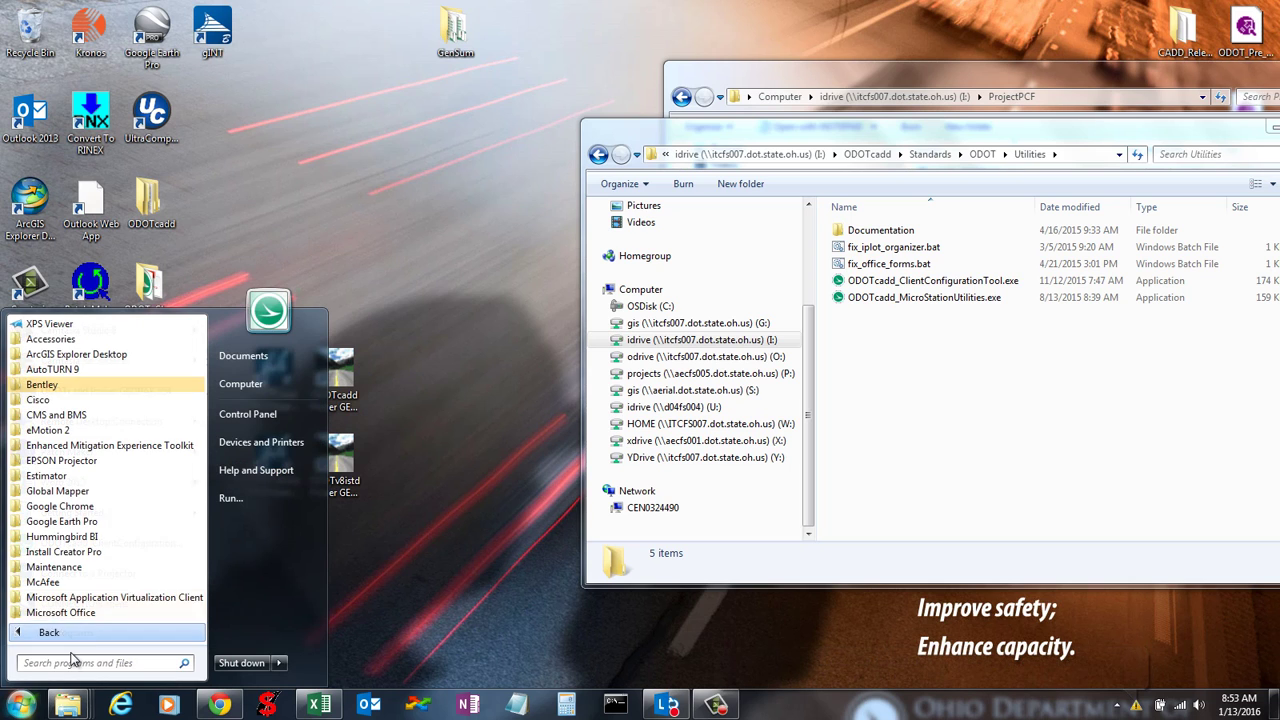
scroll(148, 560, "down", 2)
scroll(146, 557, "down", 2)
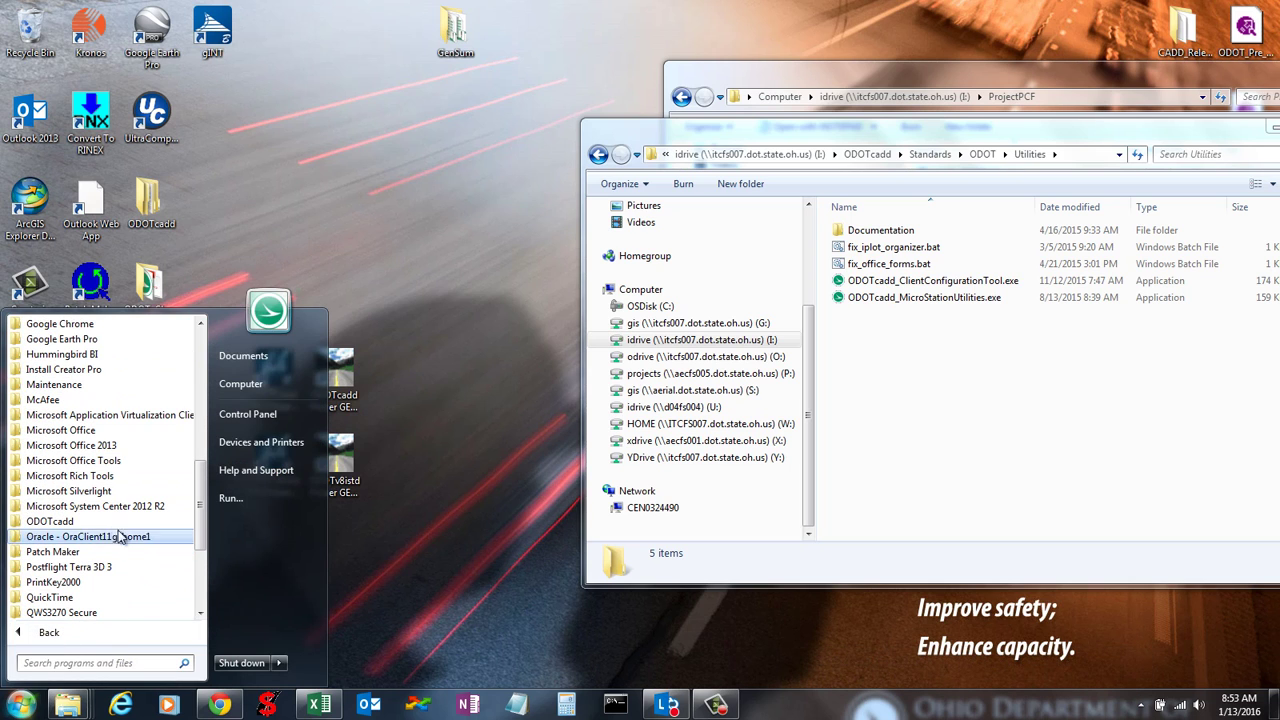
left_click(79, 522)
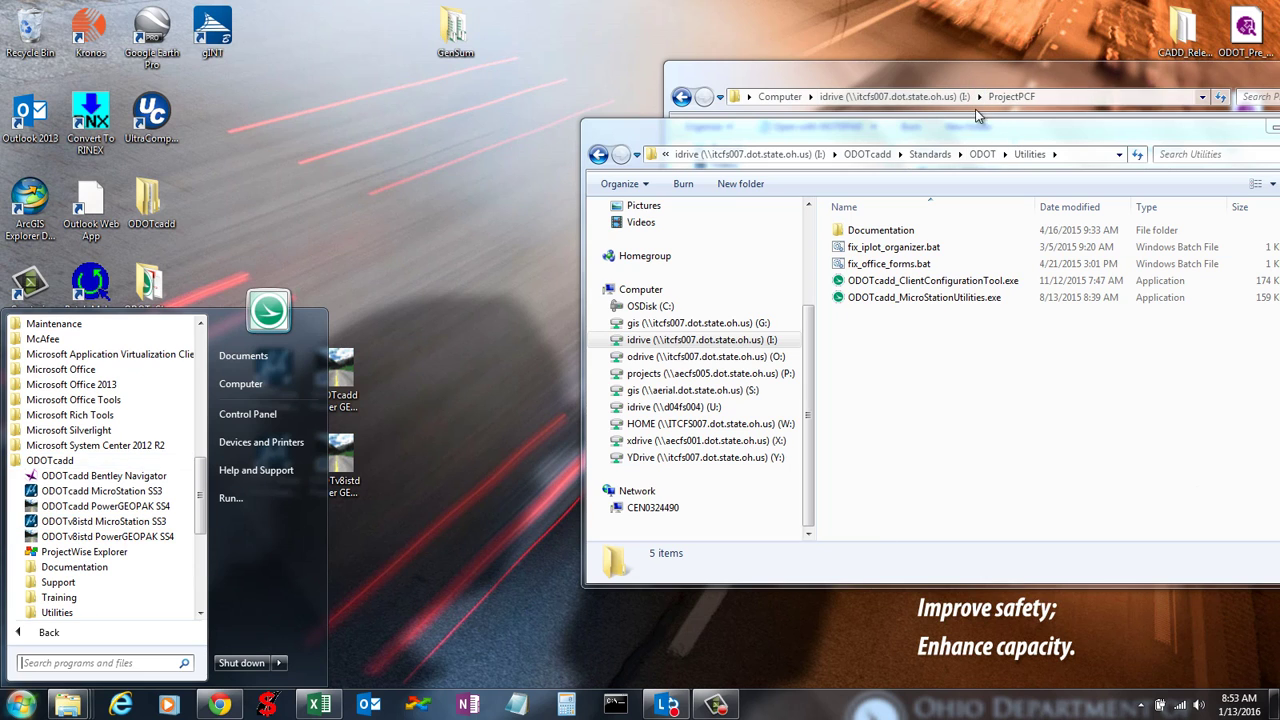
Look into the ProjectTools folder under ODOTcadd\Standards\ODOT on the I: drive and return to the ODOT folder
left_click(929, 155)
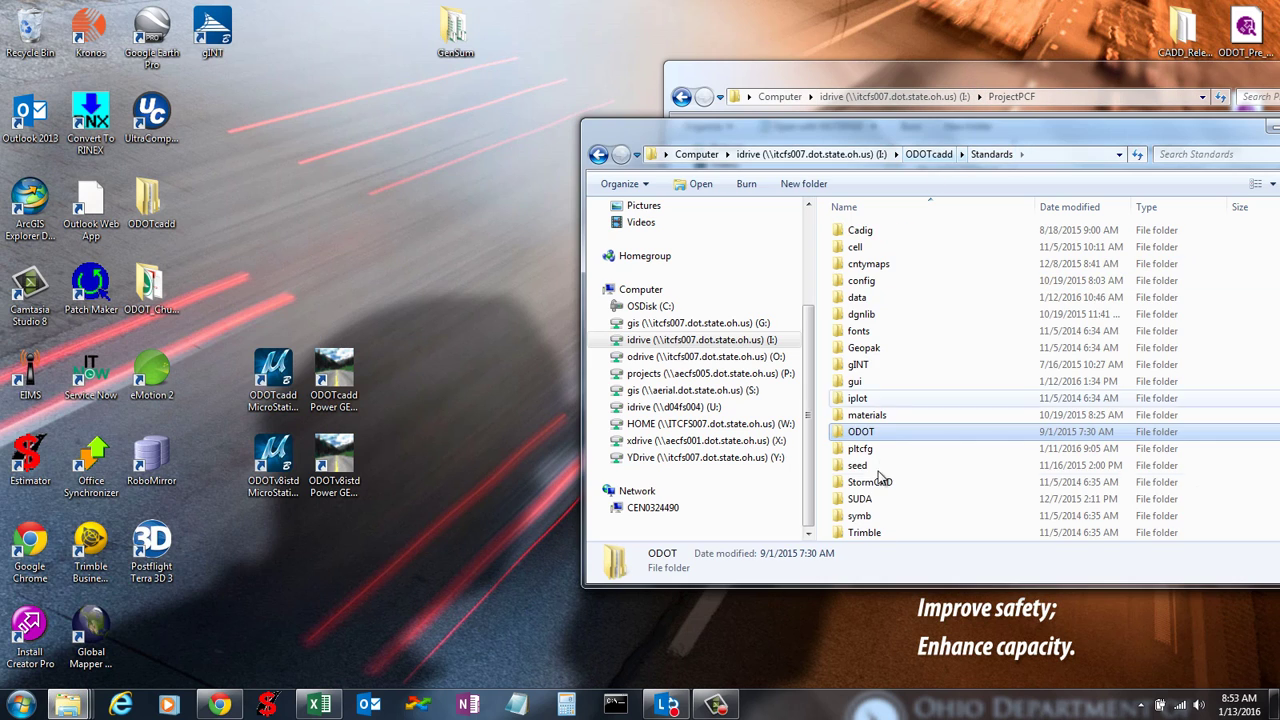
double_click(864, 437)
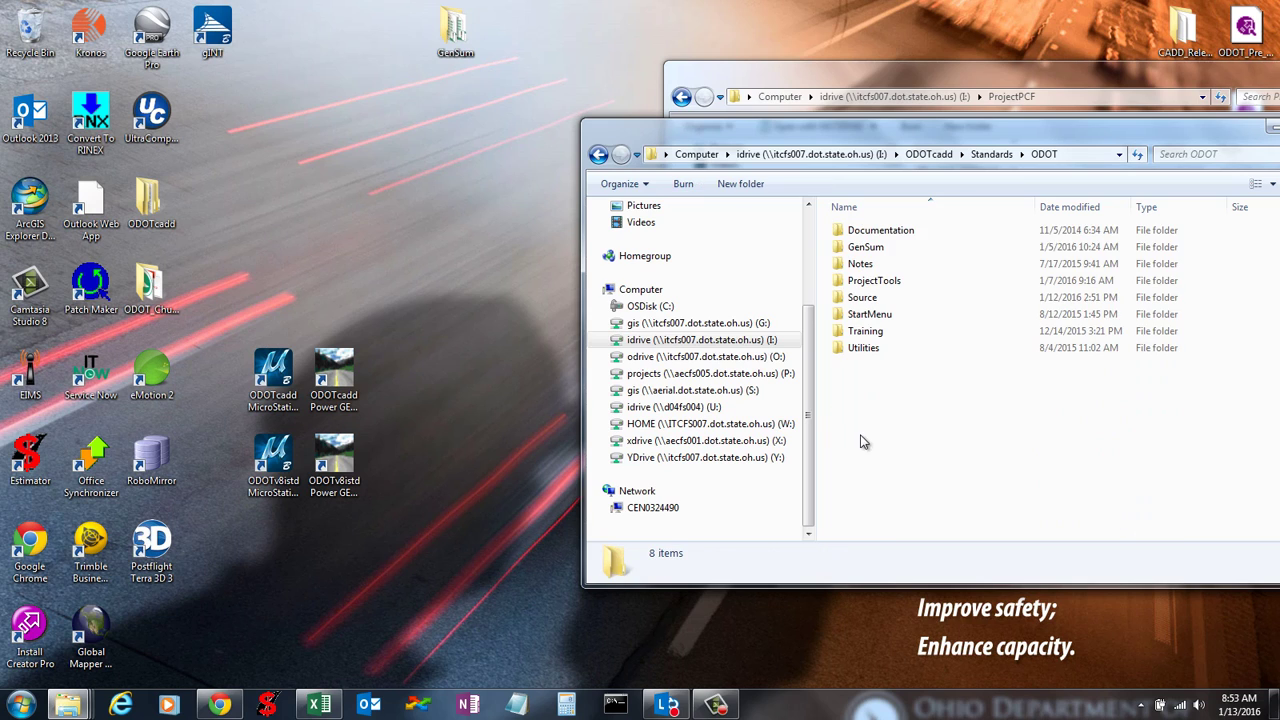
double_click(910, 283)
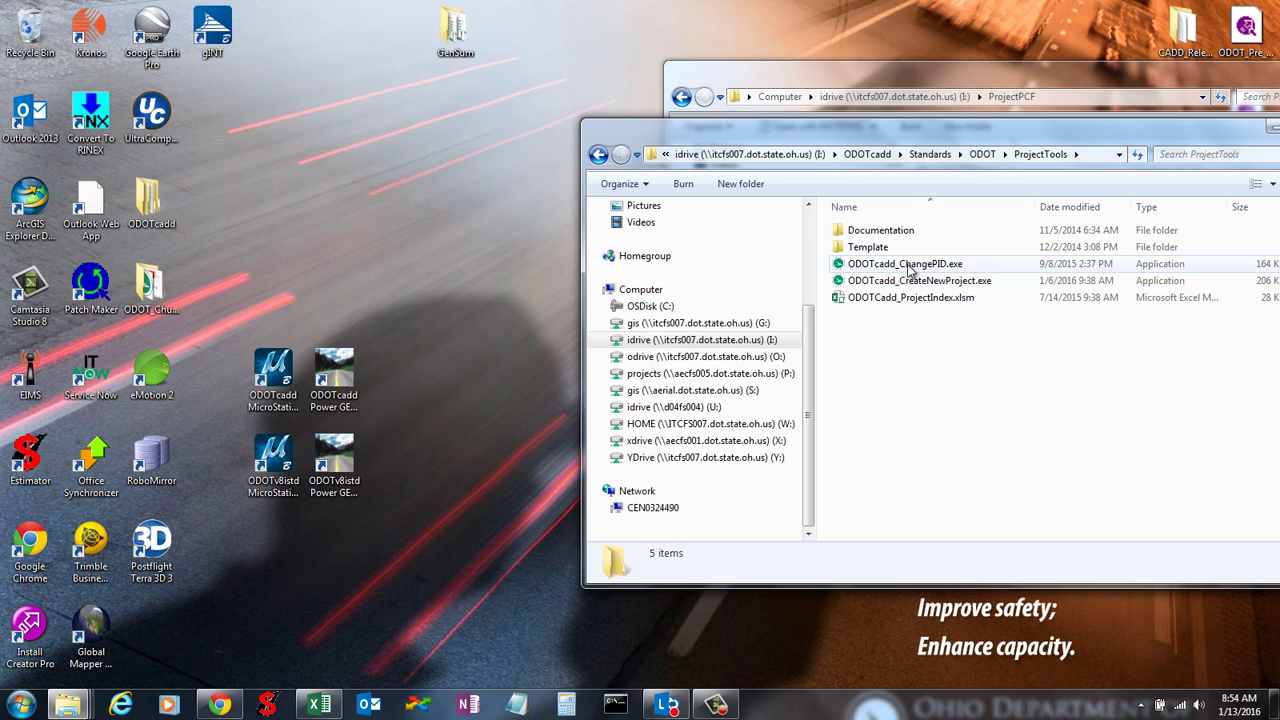
key("BackSpace")
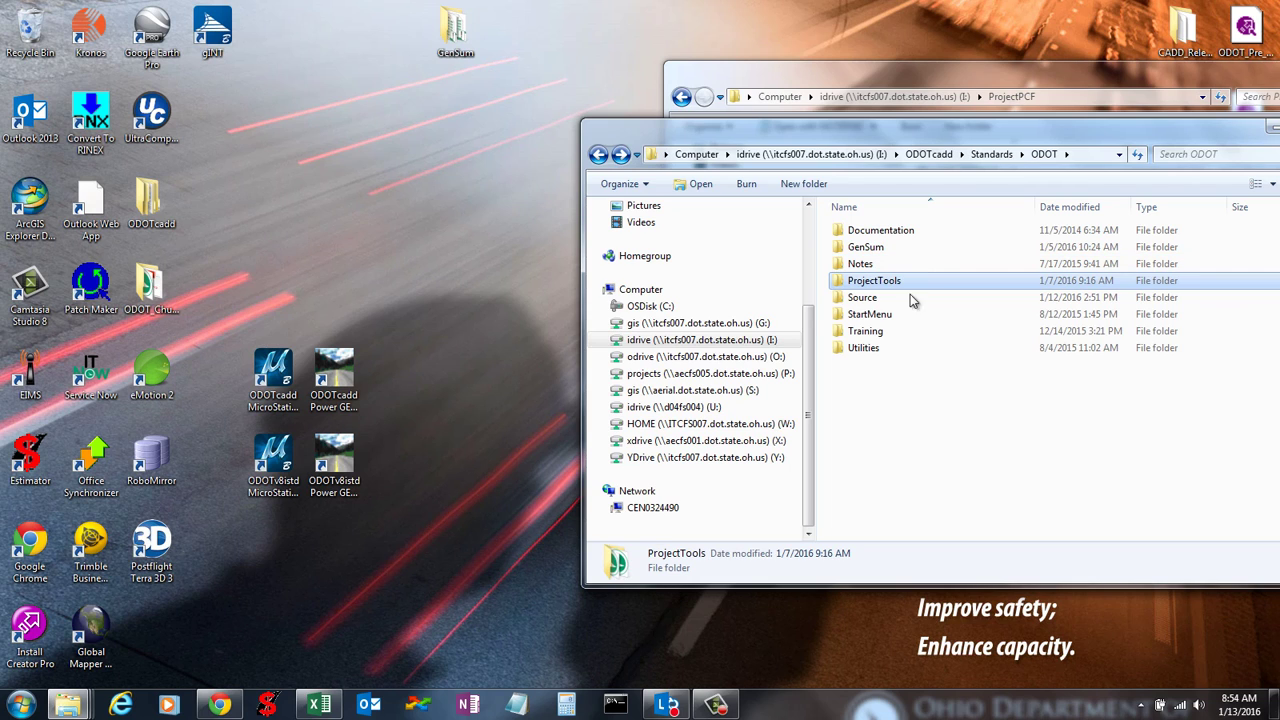
Open StartMenu\ODOTcadd inside the ODOT standards folder to review its shortcuts and subfolders, and return to the StartMenu folder
left_click(895, 312)
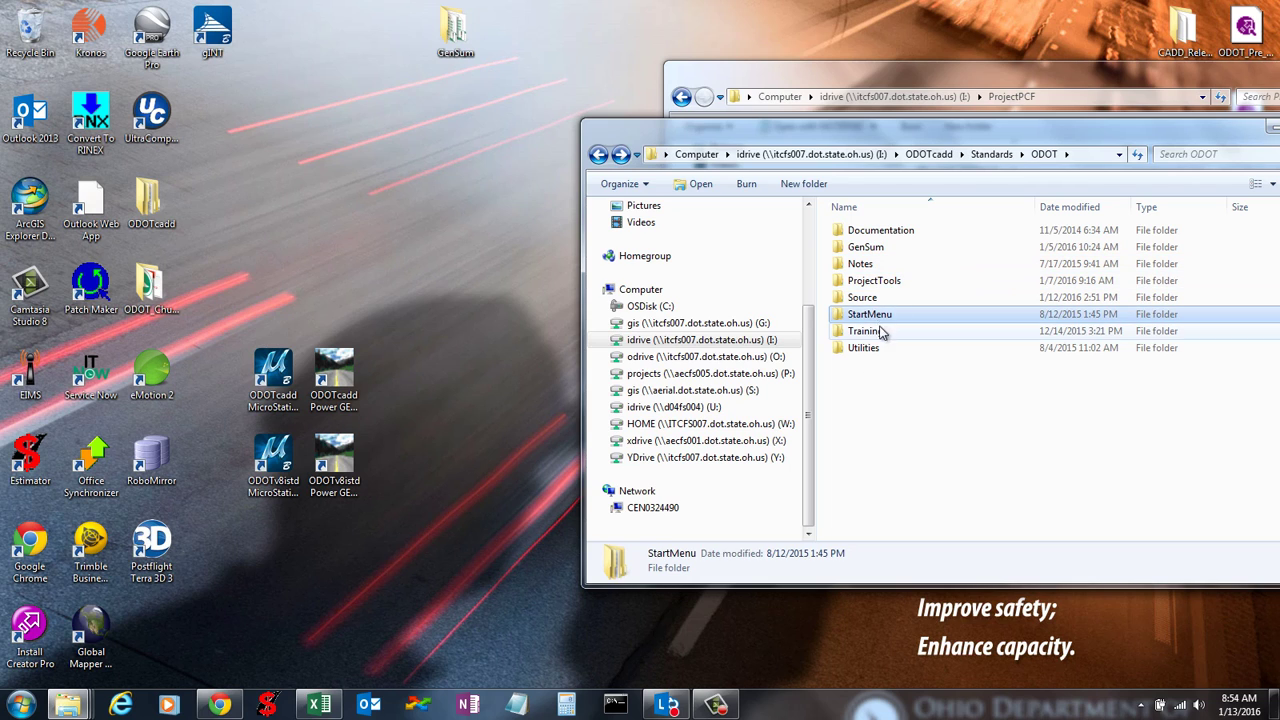
double_click(882, 316)
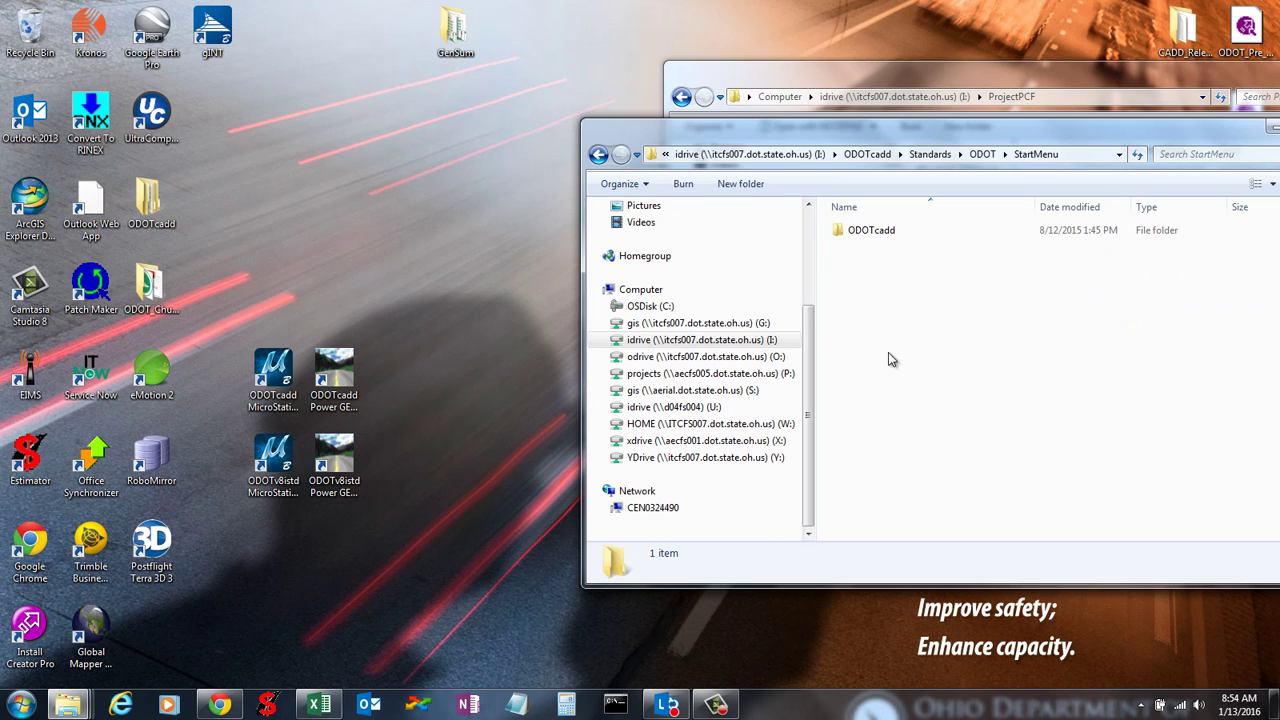
double_click(877, 231)
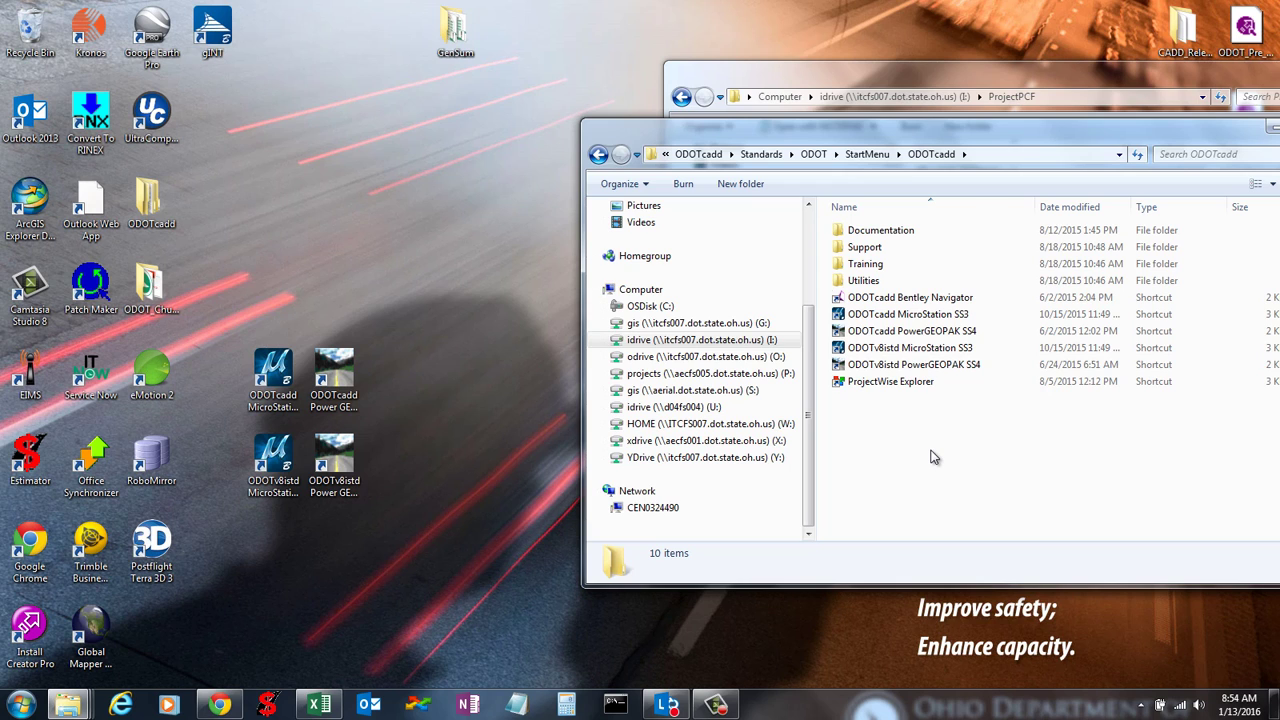
left_click(858, 154)
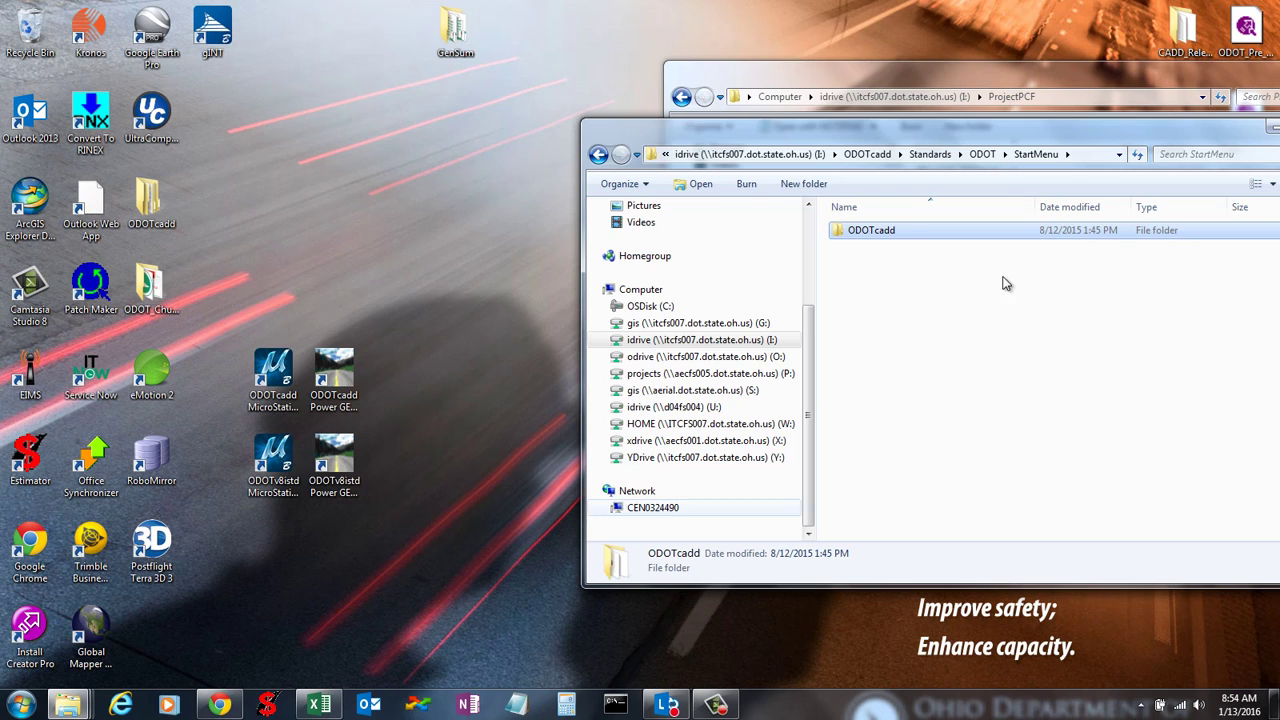
left_click(928, 295)
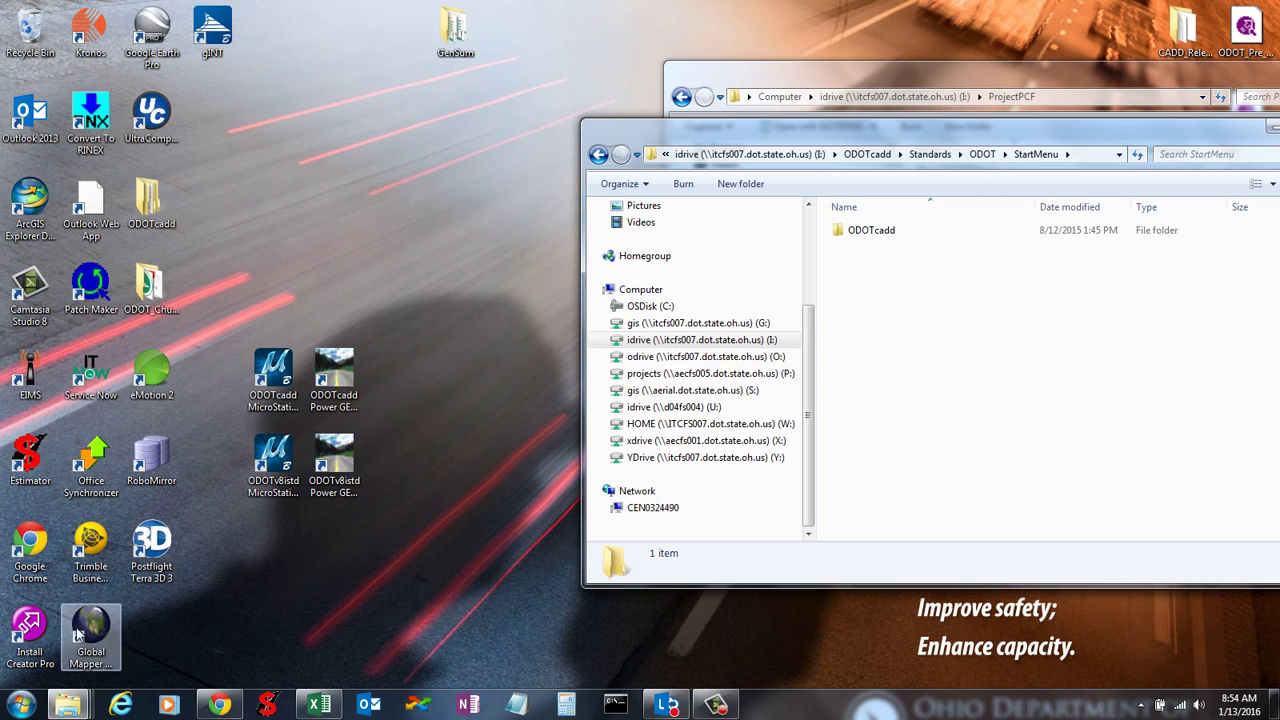
key("super")
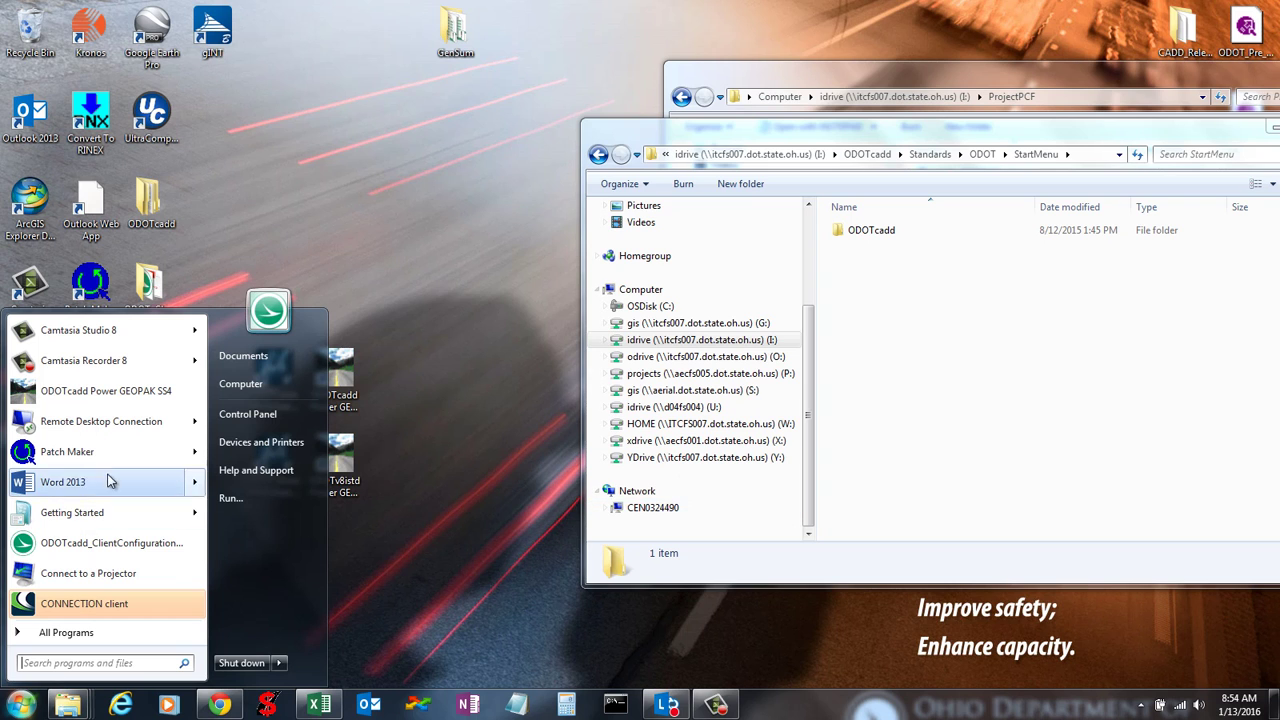
mouse_move(91, 514)
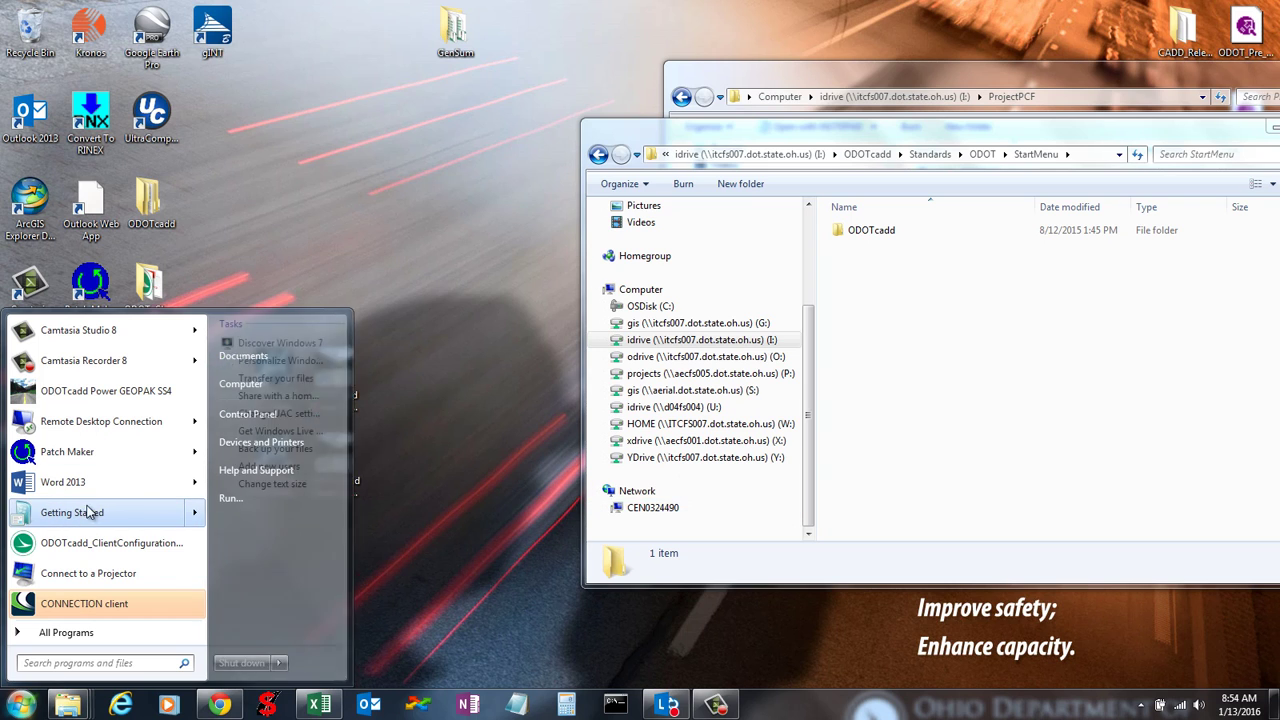
left_click(430, 435)
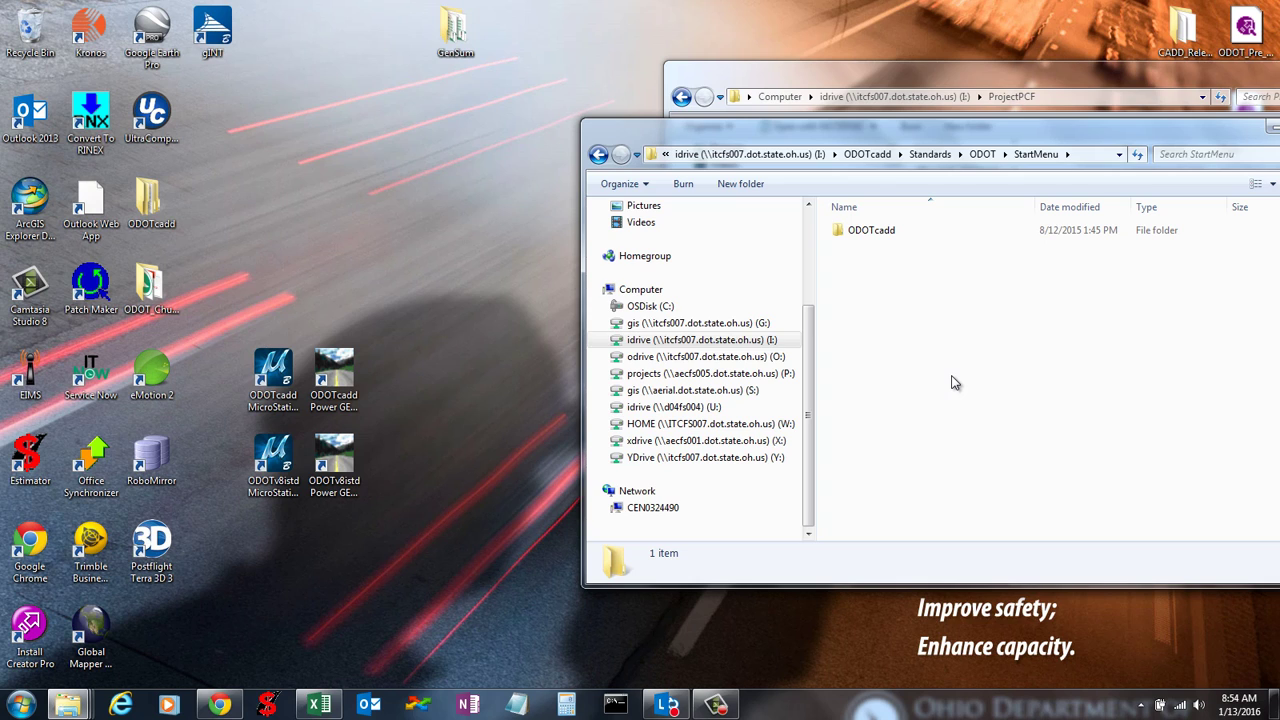
Switch to Chrome and open the CADD Services page from the ODOT Files page to view the October 2015 ODOTcadd standards announcement
left_click(220, 704)
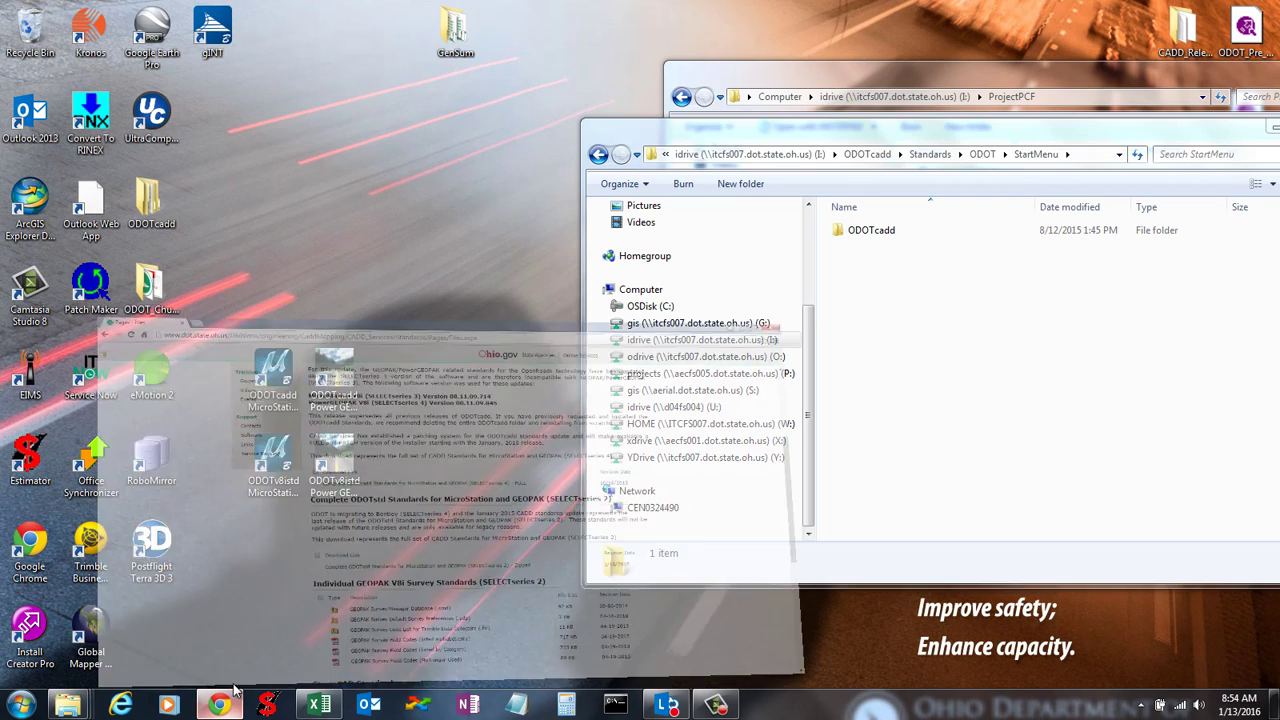
scroll(328, 490, "up", 5)
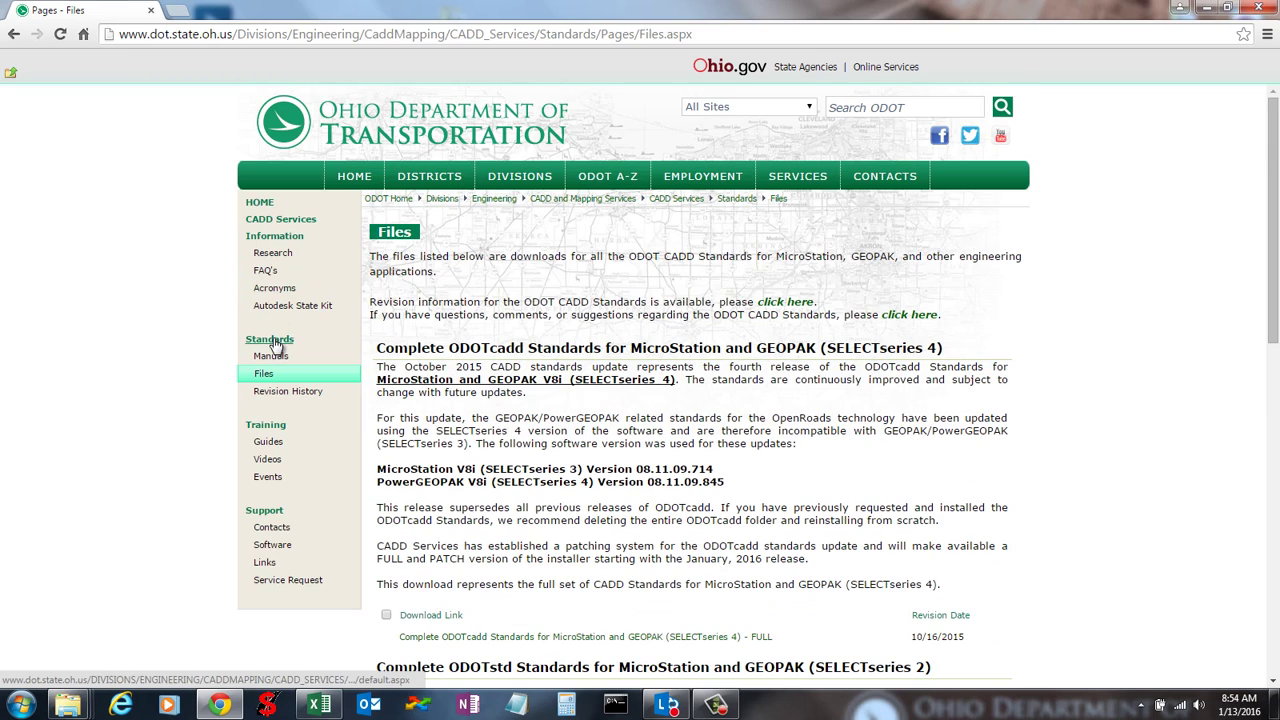
left_click(272, 220)
scroll(445, 493, "down", 5)
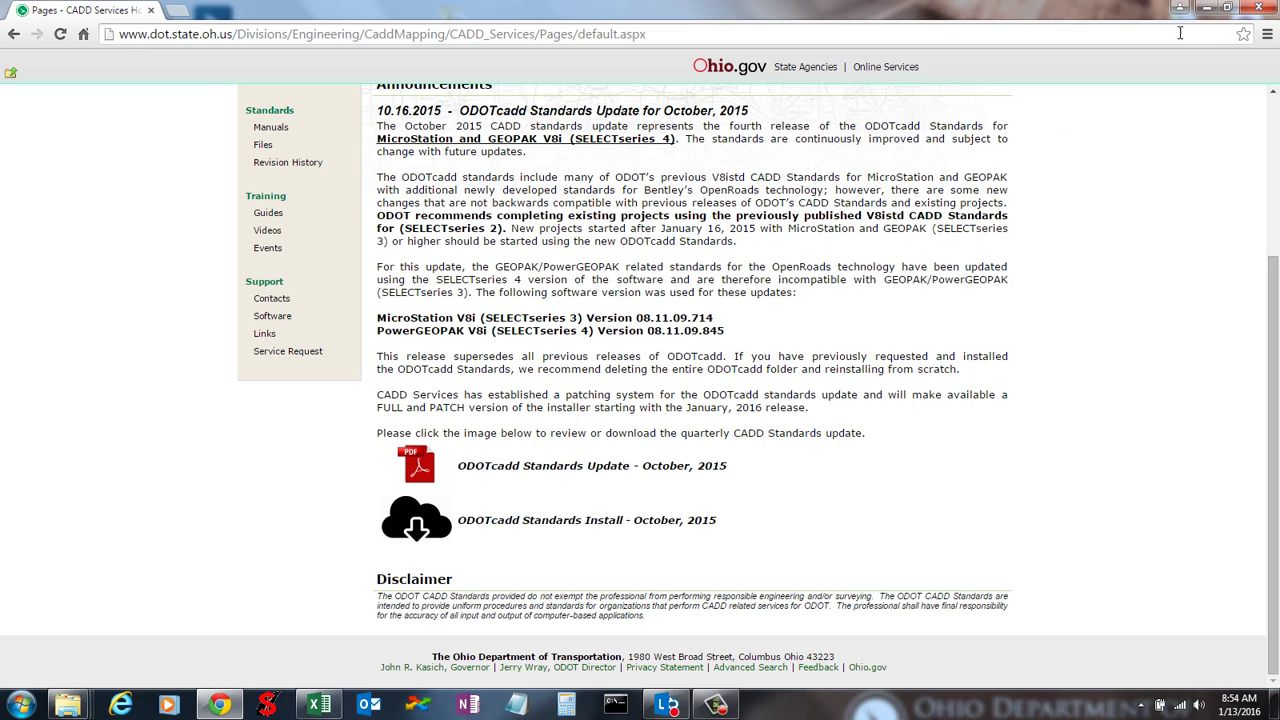
Minimize the browser and look over the recent programs in the Windows Start menu, including the ODOTcadd client configuration entry
left_click(1206, 8)
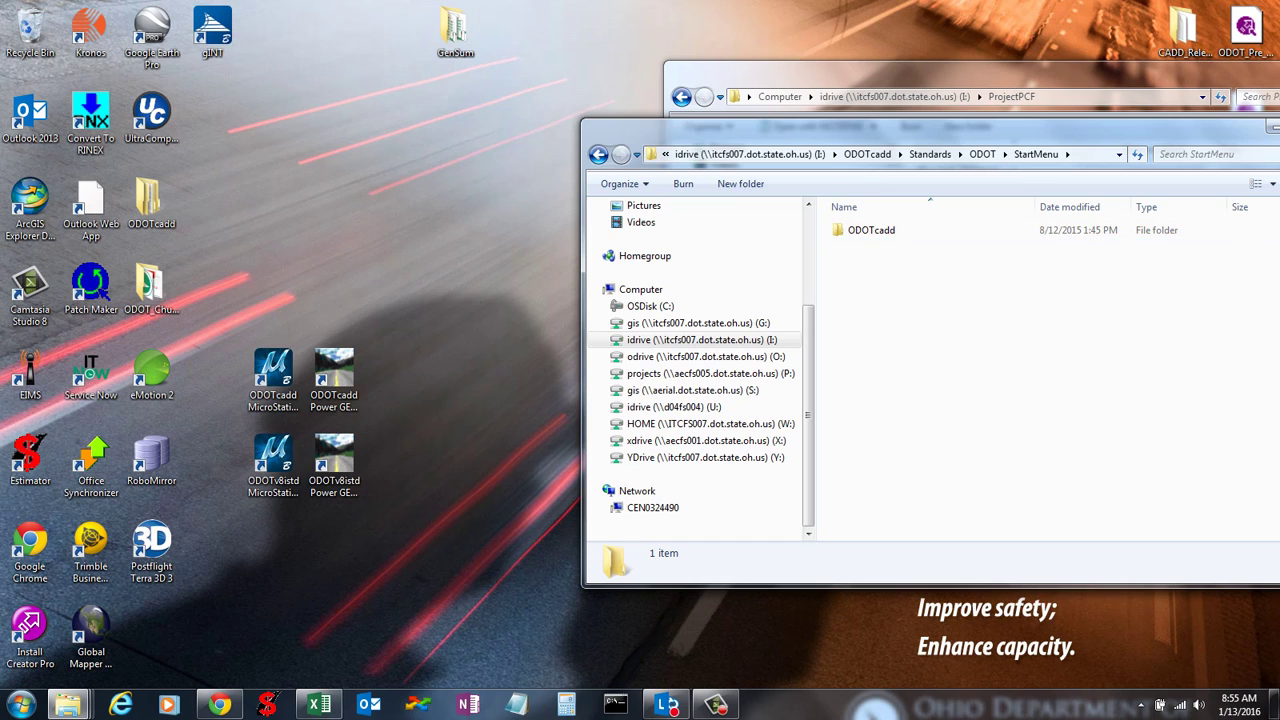
left_click(21, 705)
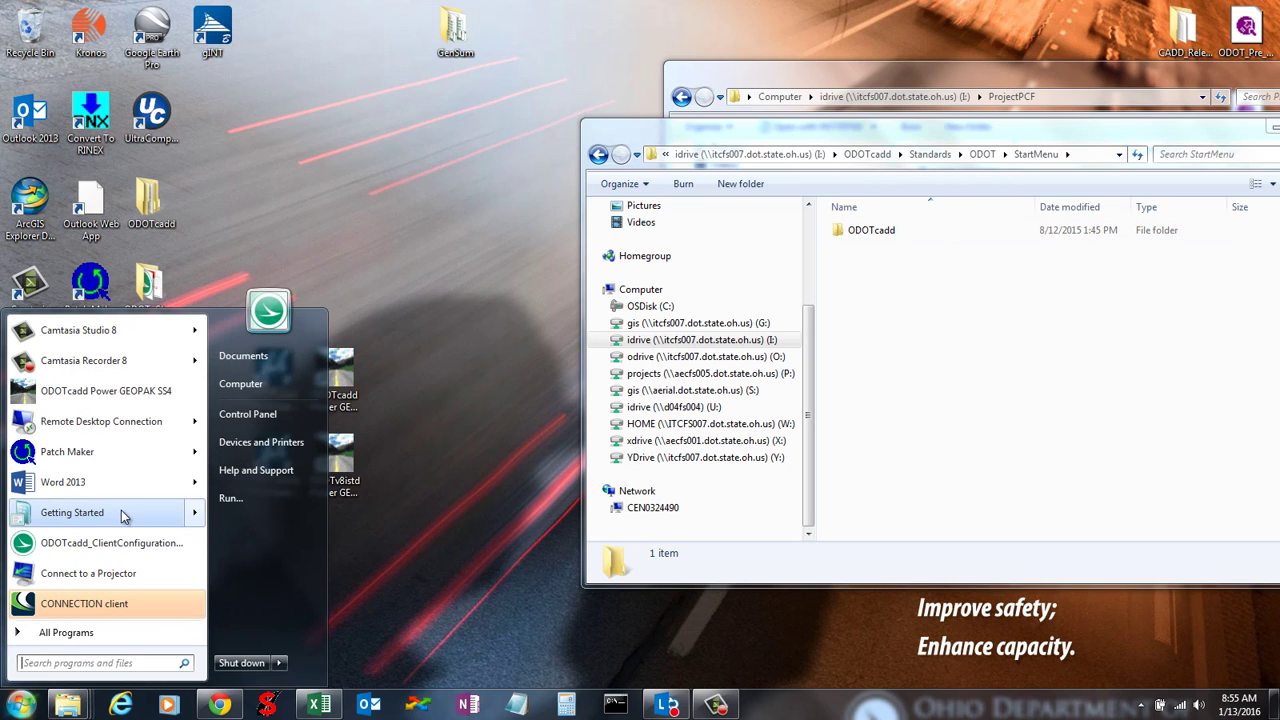
mouse_move(121, 510)
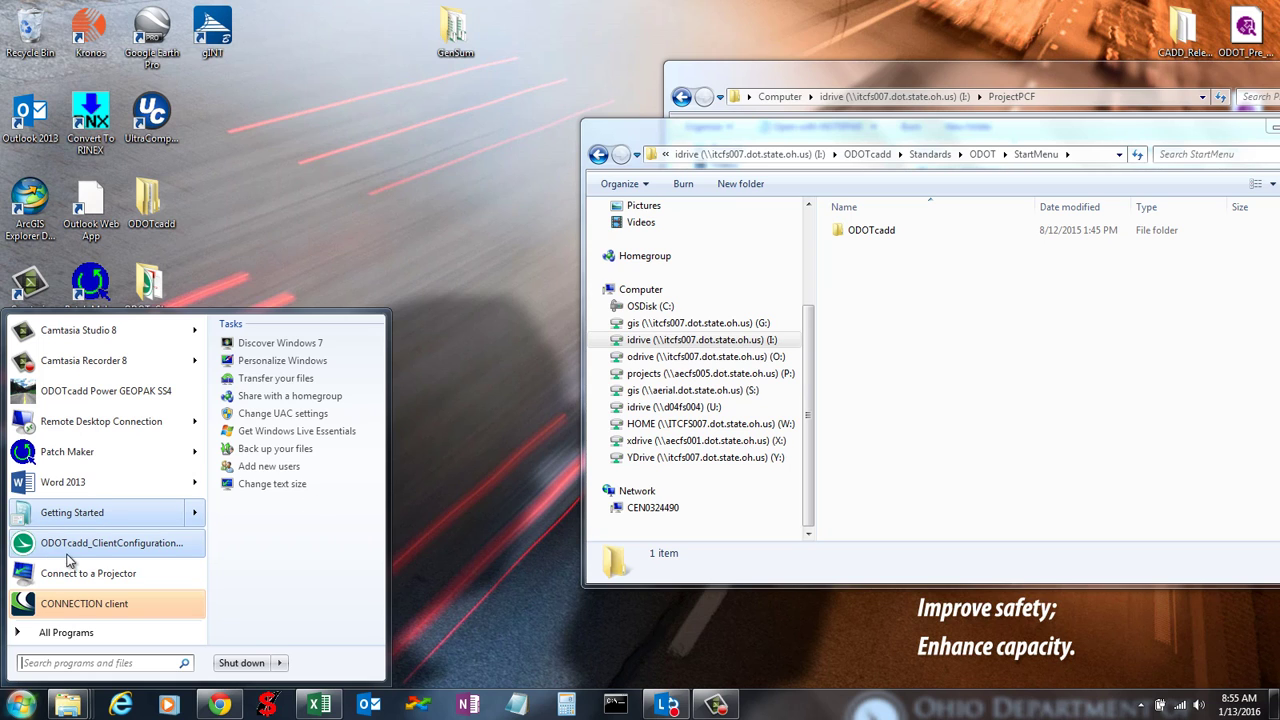
left_click(1031, 393)
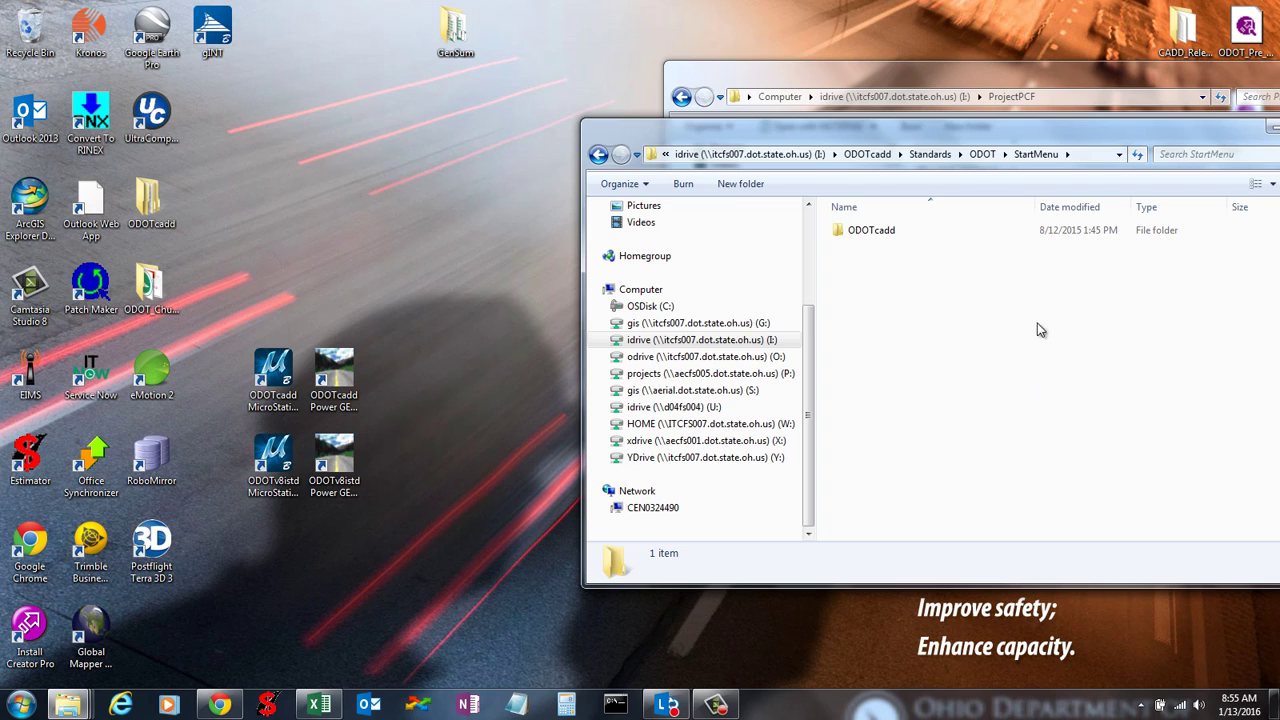
left_click(479, 241)
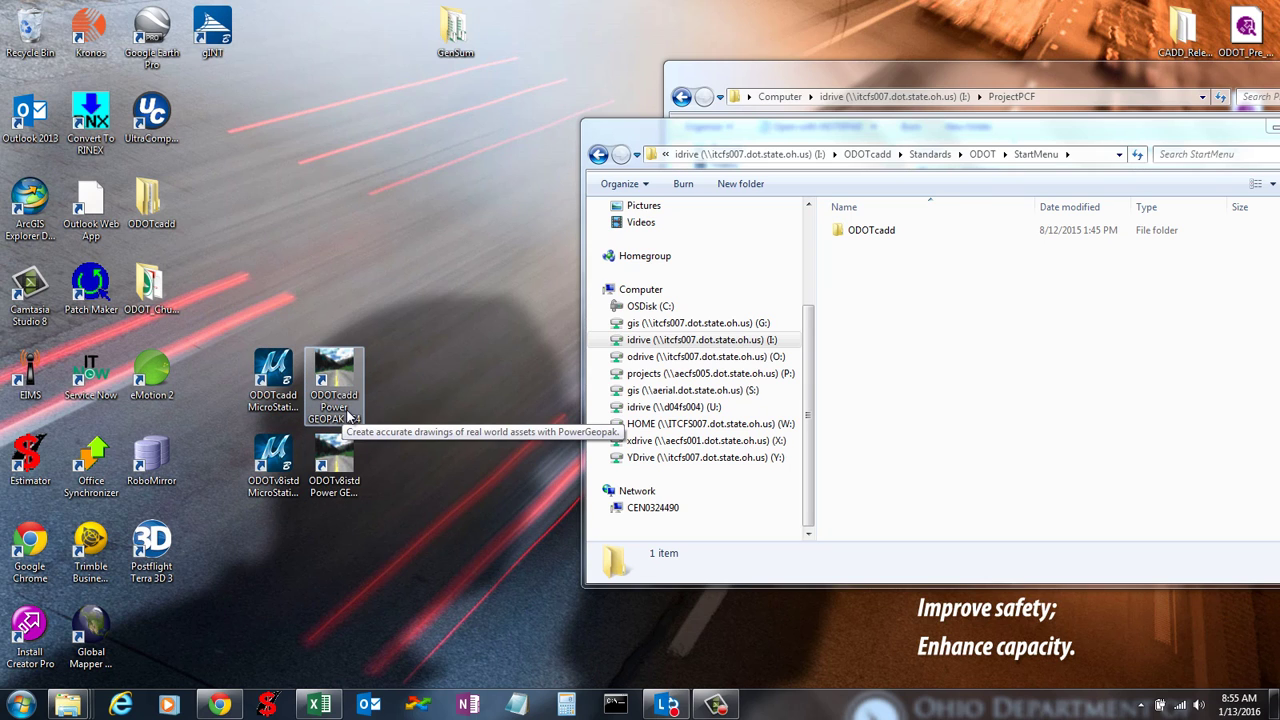
Move the StartMenu folder window fully into view, clear of the ProjectPCF window's file list
left_click_drag(933, 137, 843, 176)
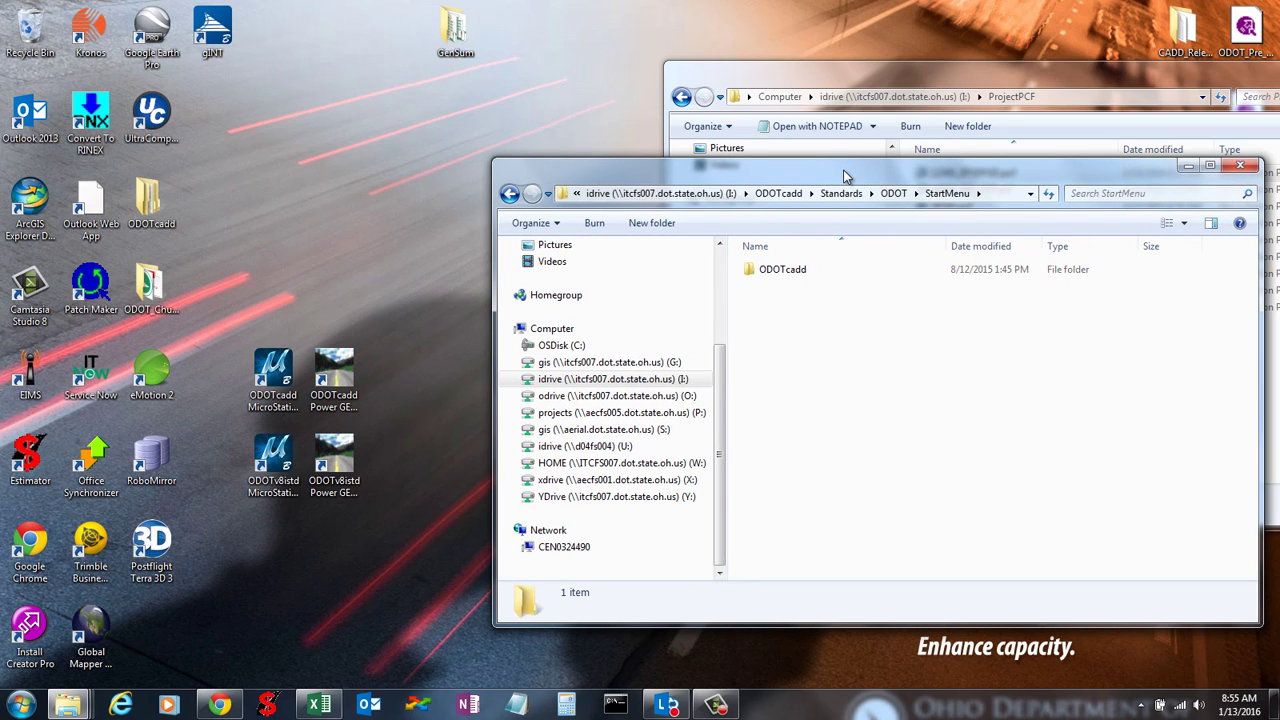
left_click_drag(845, 168, 831, 221)
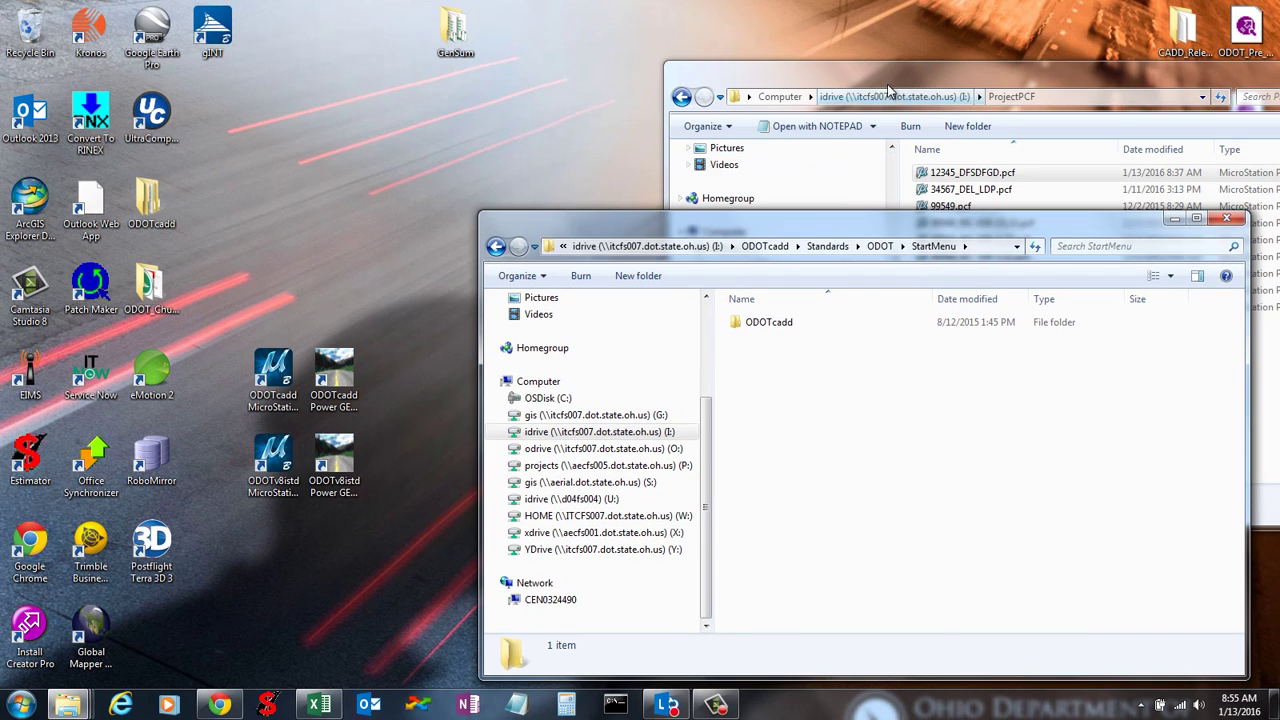
left_click(887, 84)
left_click(800, 588)
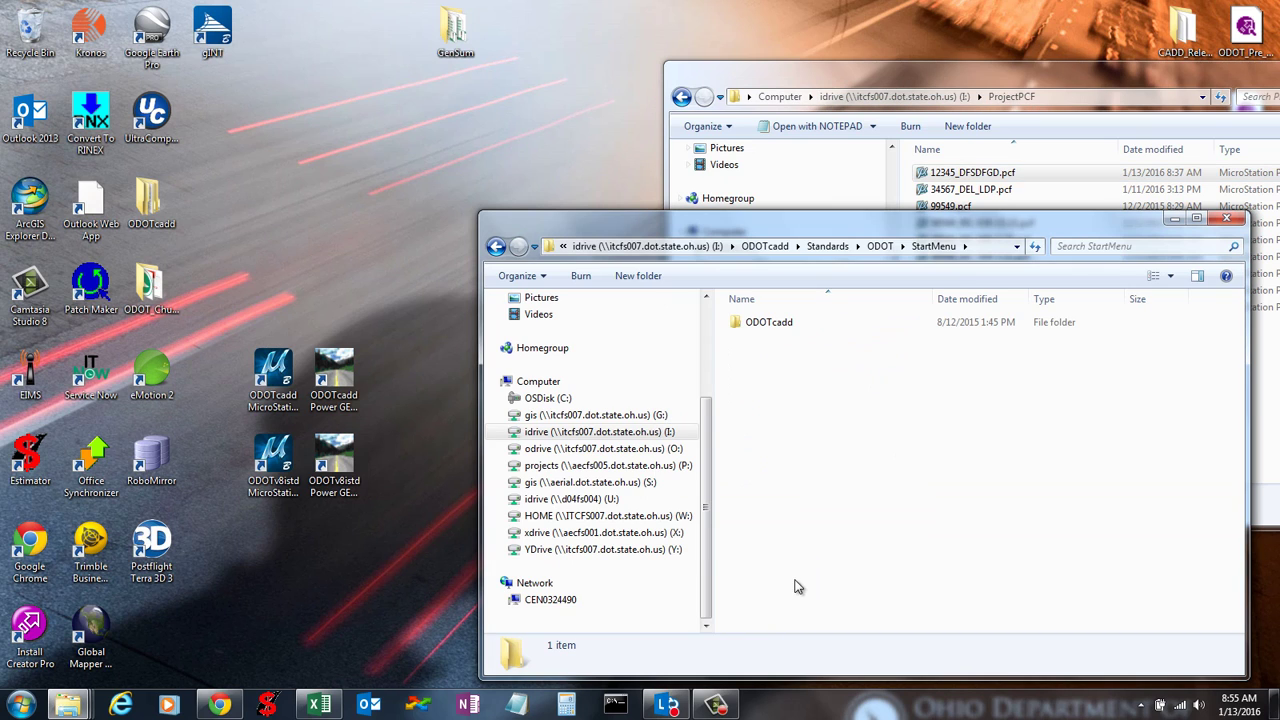
Launch ODOTcadd_CreateNewProject.exe from the ProjectTools folder under ODOTcadd\Standards\ODOT and place its dialog clear of the desktop shortcuts
left_click(880, 246)
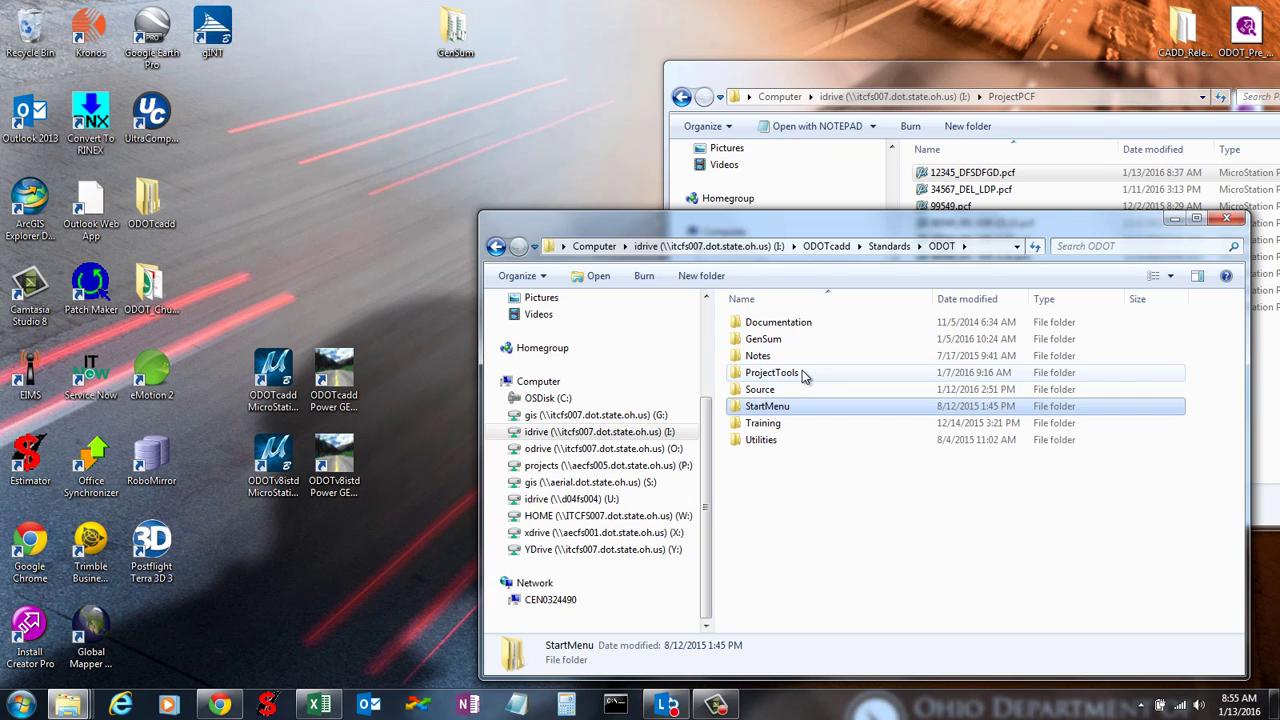
double_click(806, 373)
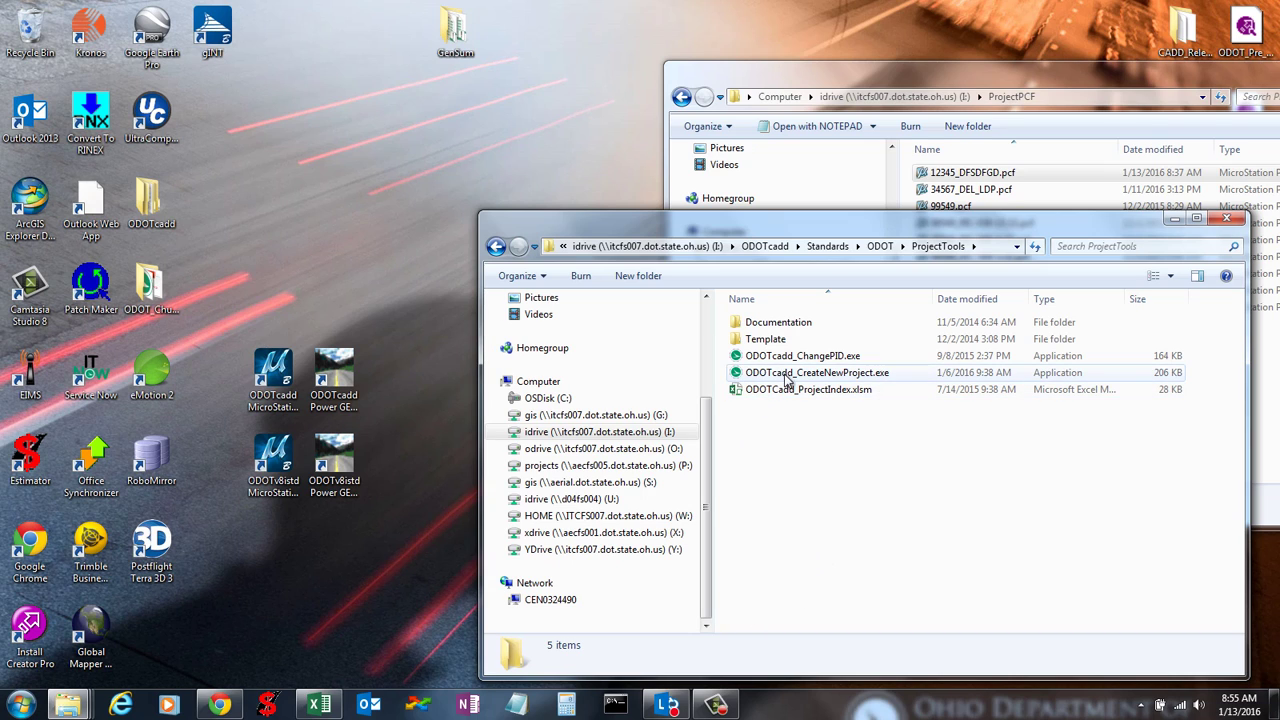
left_click(857, 378)
double_click(857, 378)
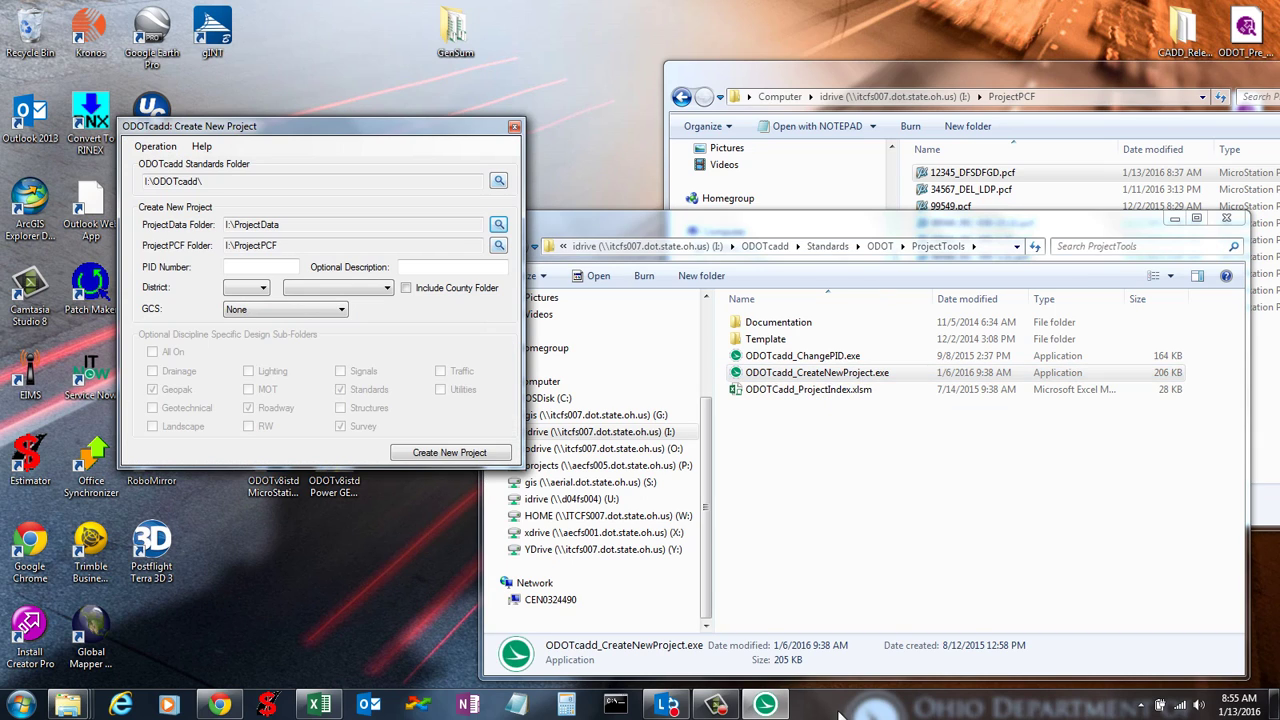
left_click_drag(431, 119, 754, 124)
Highlight the ODOTcadd Standards Folder path in the Create New Project dialog to examine it
left_click(470, 186)
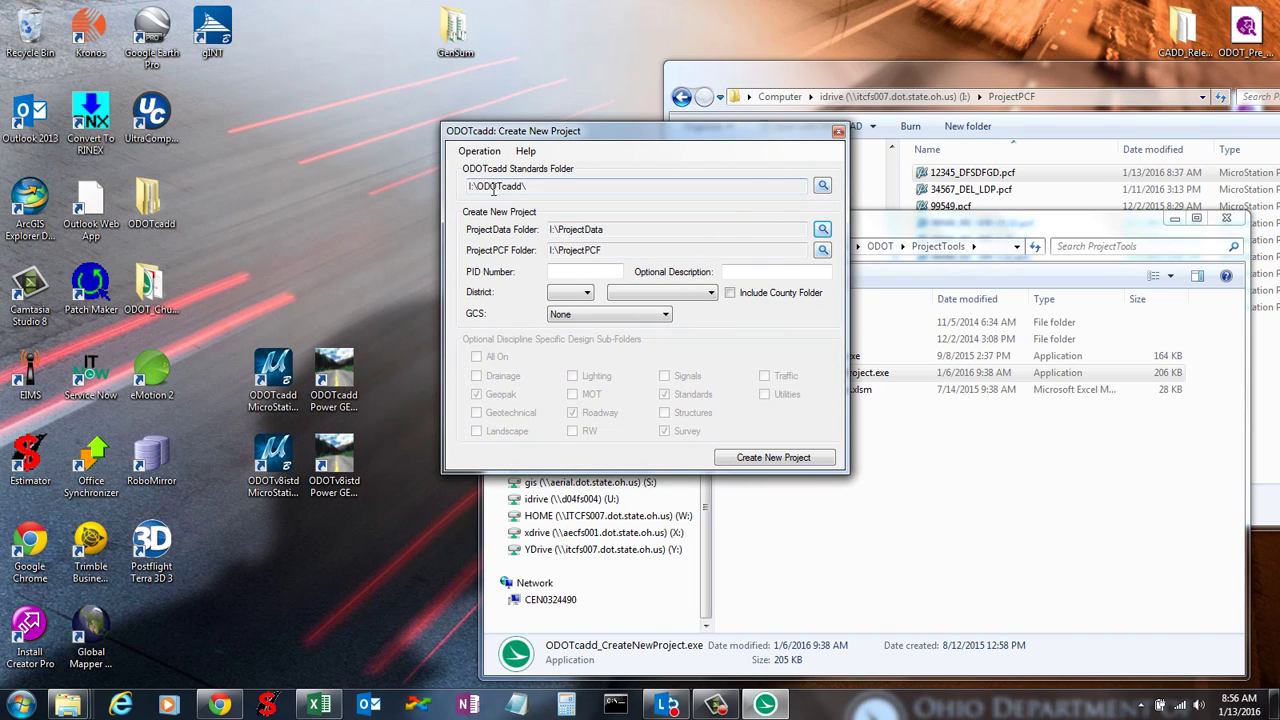
mouse_move(469, 186)
left_mouse_down()
mouse_move(535, 185)
mouse_move(470, 186)
left_mouse_up()
left_click(536, 185)
left_click(548, 184)
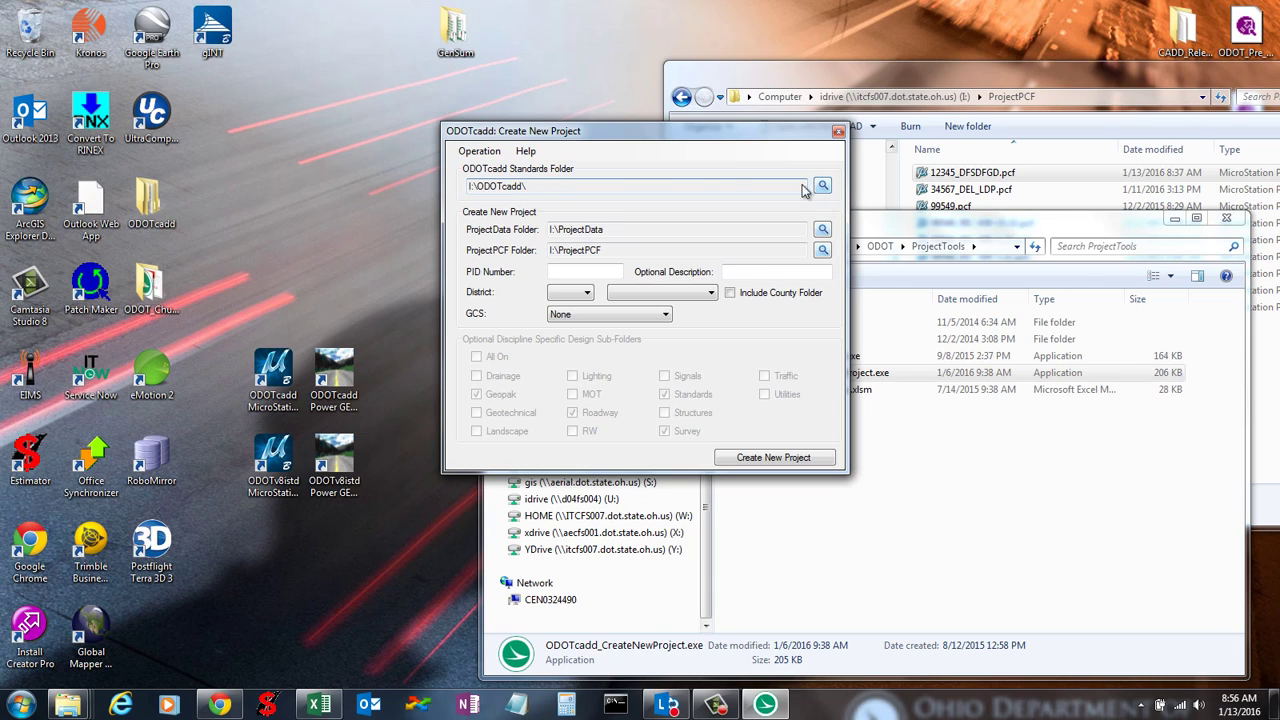
left_click_drag(546, 184, 470, 186)
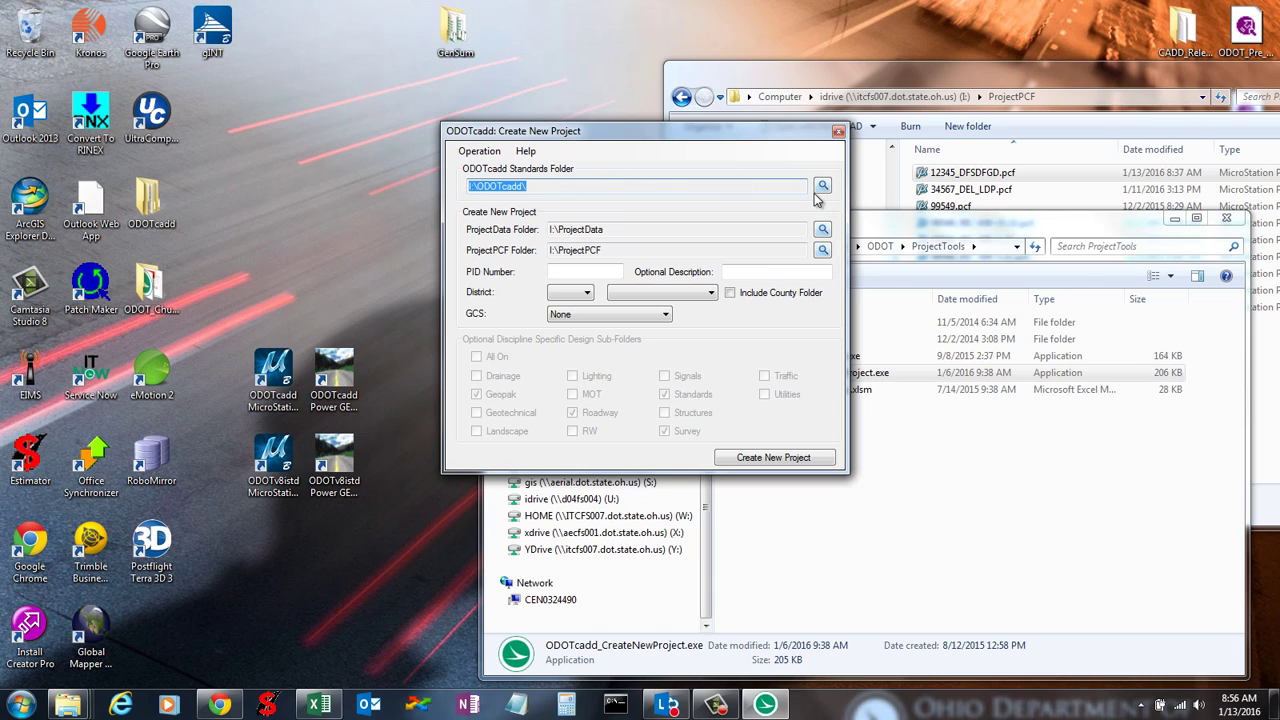
Examine the ProjectData and ProjectPCF folder paths of the new project by highlighting each one
left_click(614, 228)
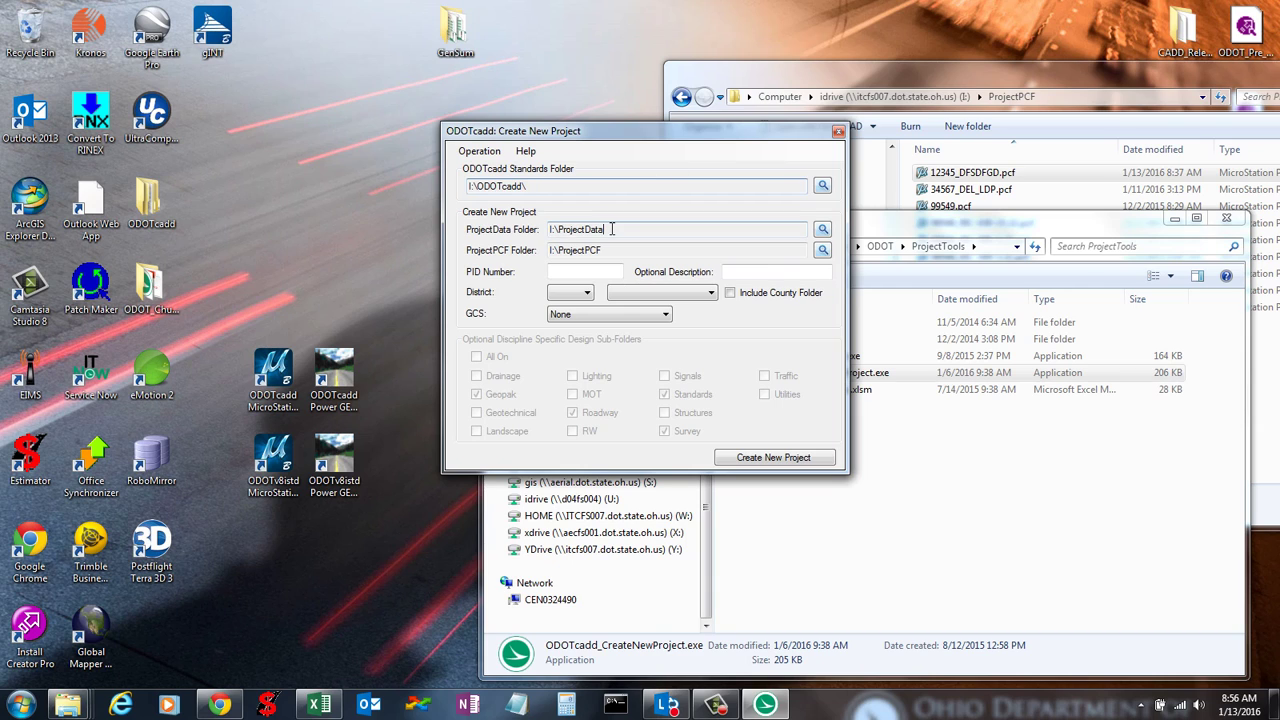
left_click_drag(614, 228, 543, 230)
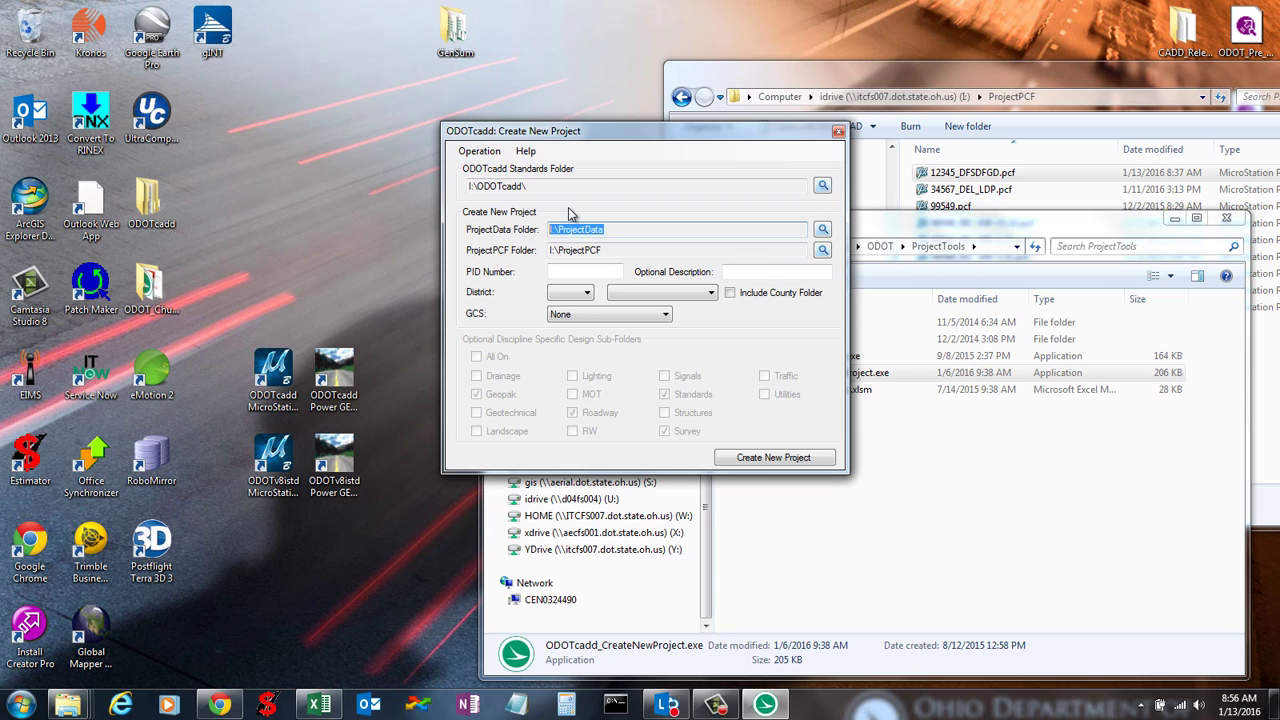
left_click_drag(606, 250, 531, 256)
left_click(558, 251)
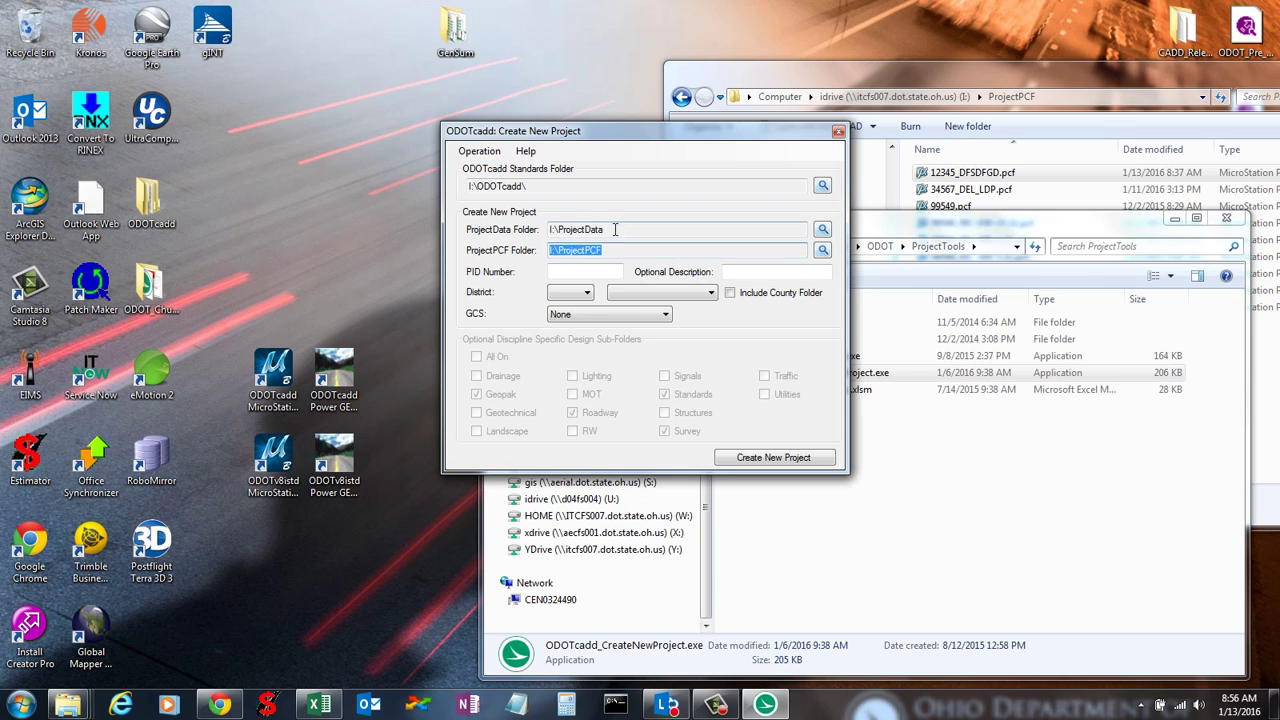
left_click_drag(615, 229, 520, 238)
left_click_drag(596, 250, 524, 256)
left_click(636, 229)
left_click_drag(636, 126, 541, 106)
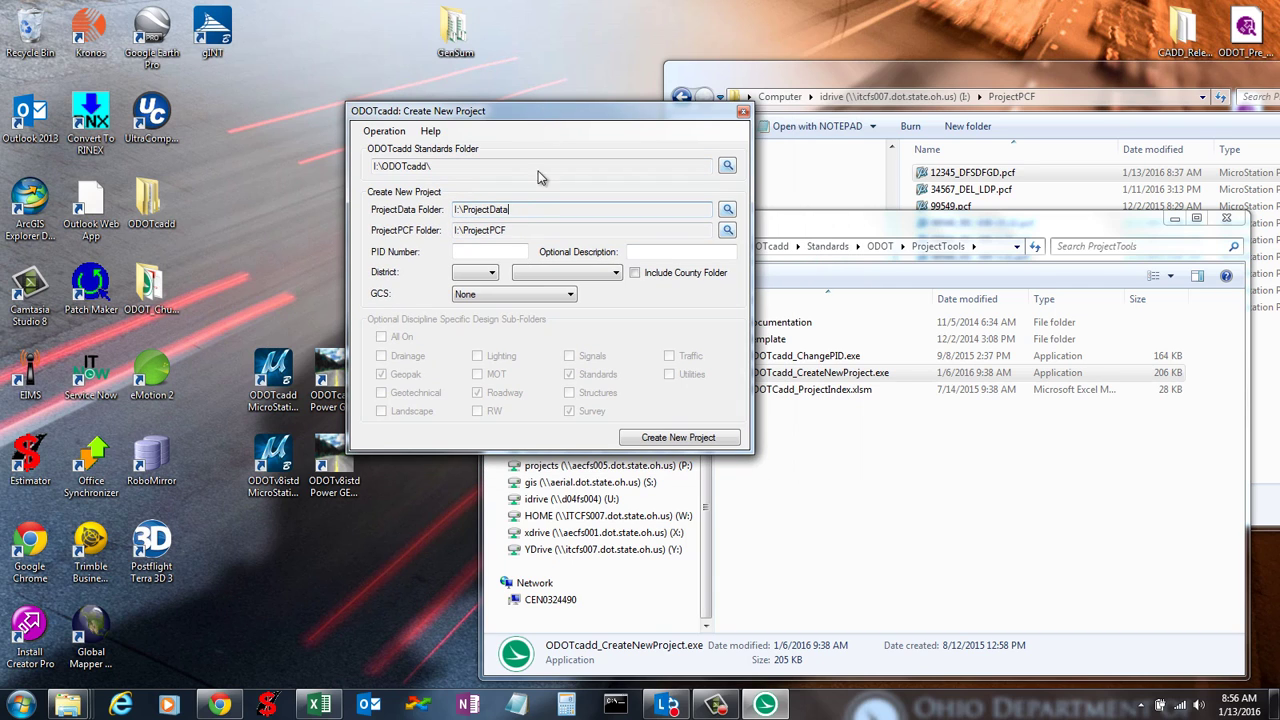
Enter PID number 12345 for the new project and set its district to 04 and county to MAH
left_click(483, 252)
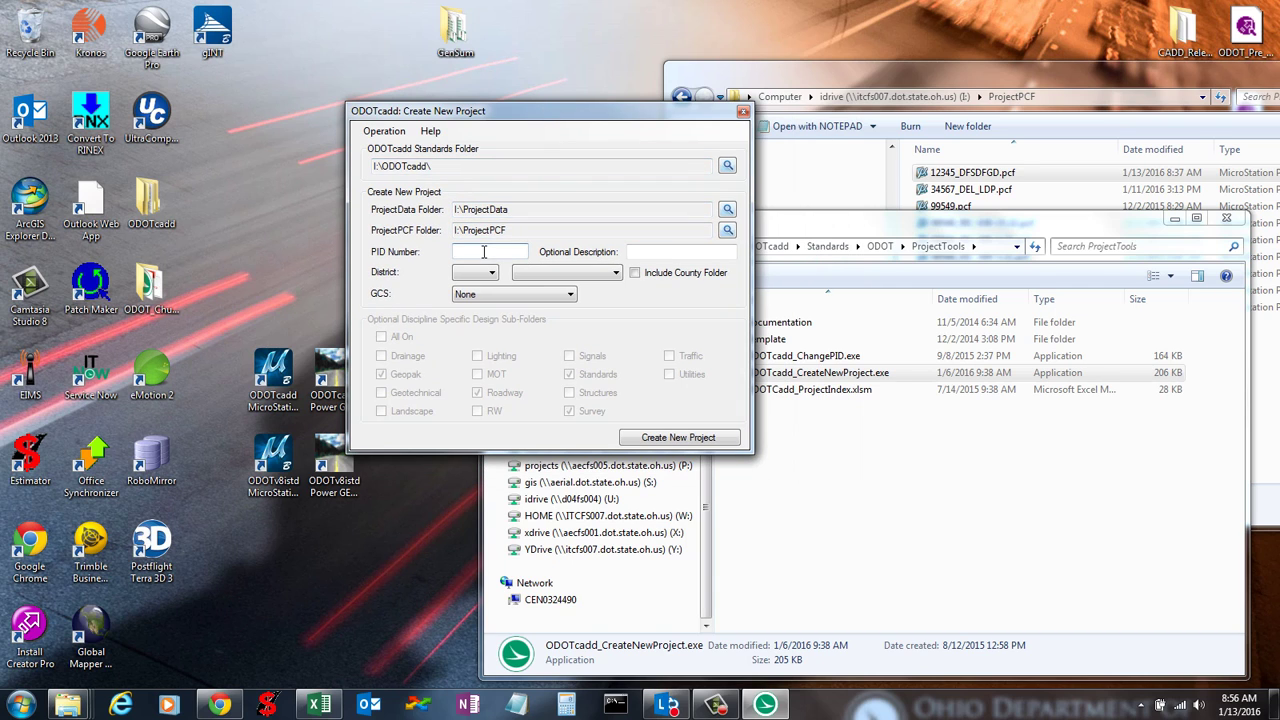
type("12345")
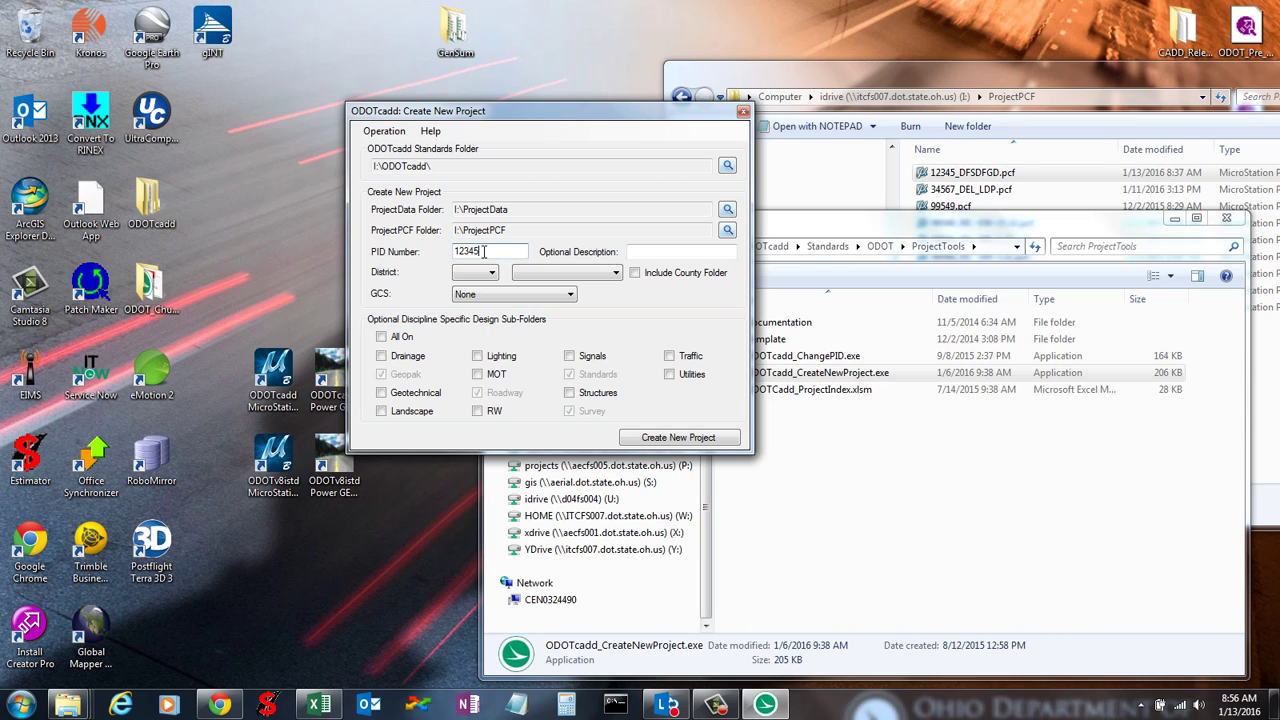
left_click(490, 272)
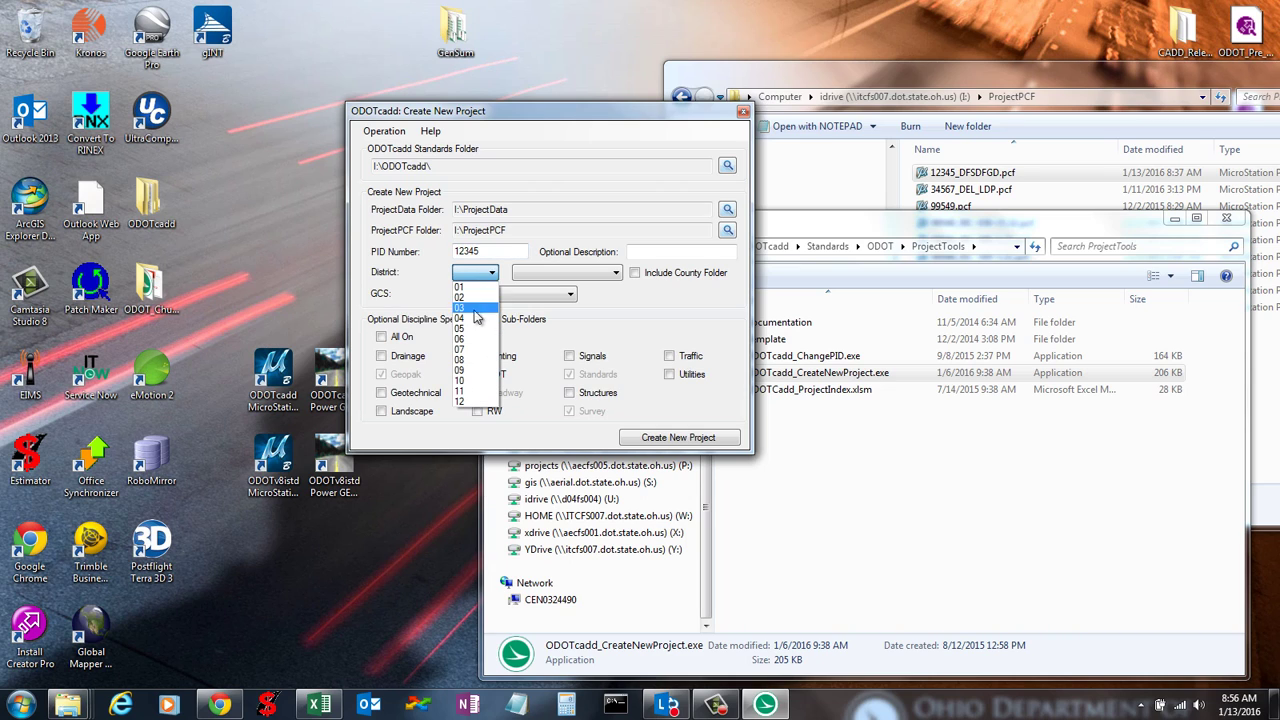
left_click(476, 318)
left_click(530, 273)
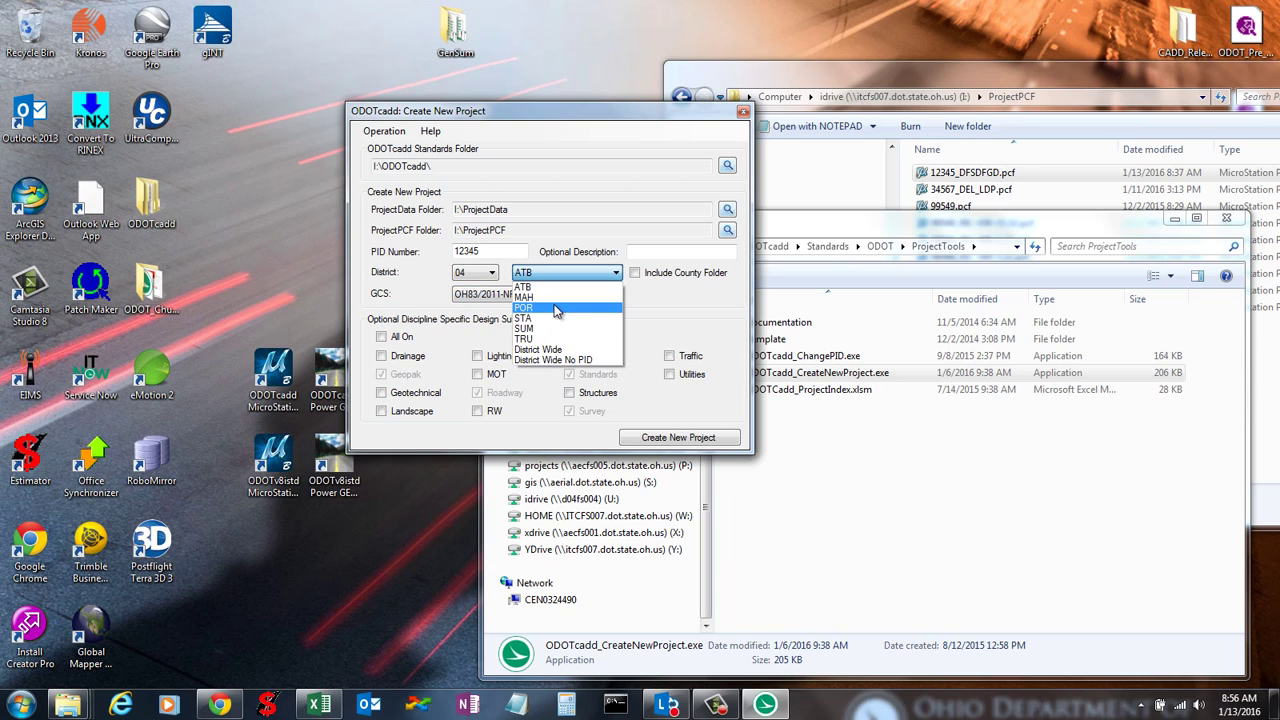
left_click(552, 297)
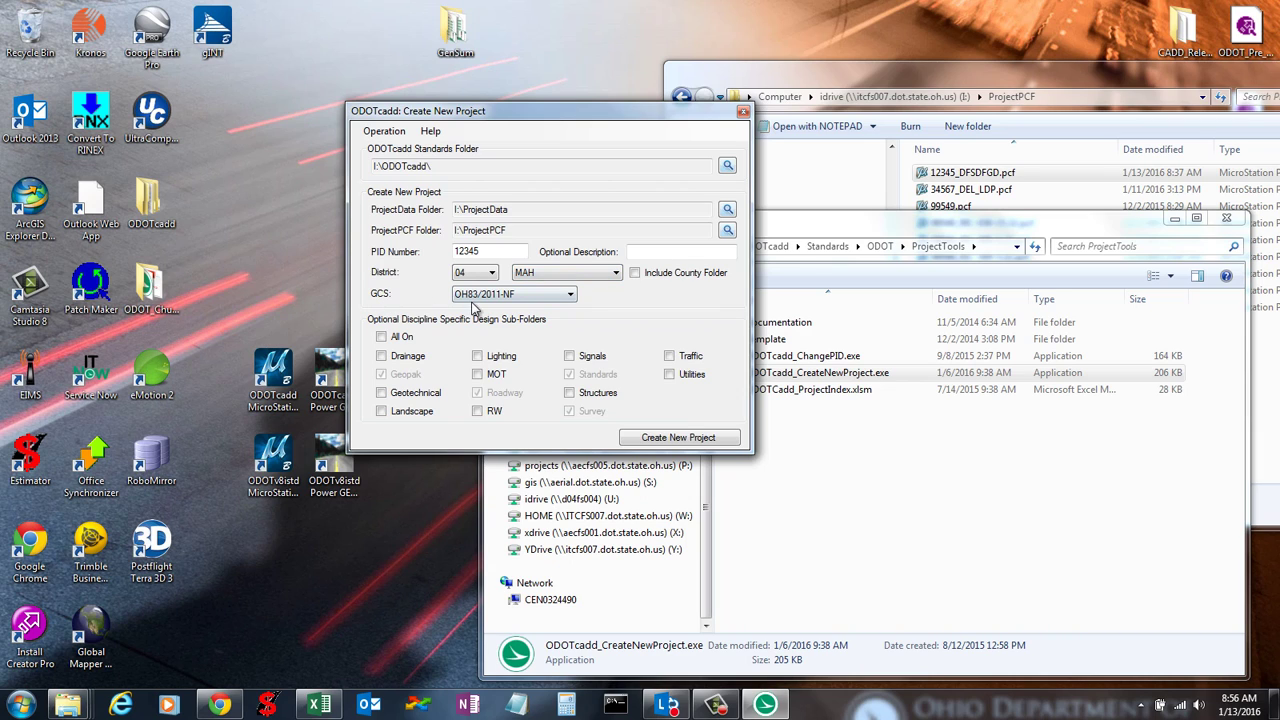
Review the county and GCS choices and choose OH83/2011-NF as the project's coordinate system
left_click(569, 297)
left_click(569, 297)
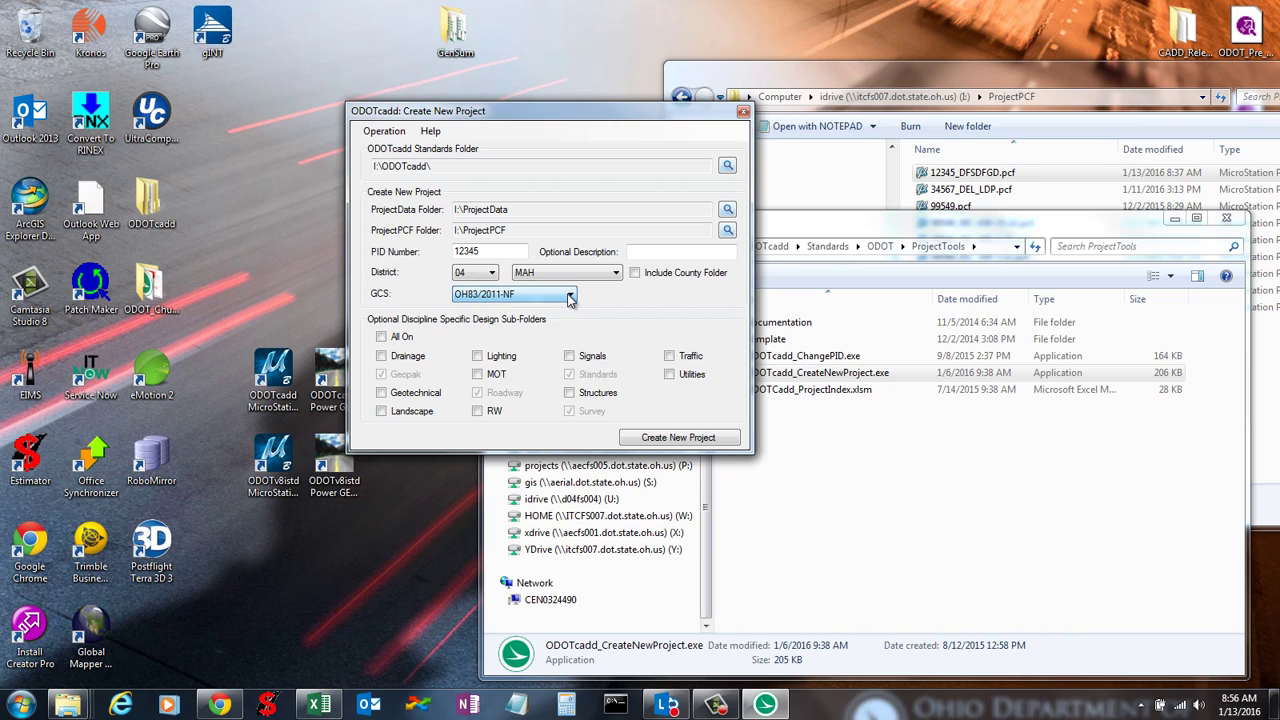
left_click(567, 274)
left_click(567, 274)
left_click(536, 297)
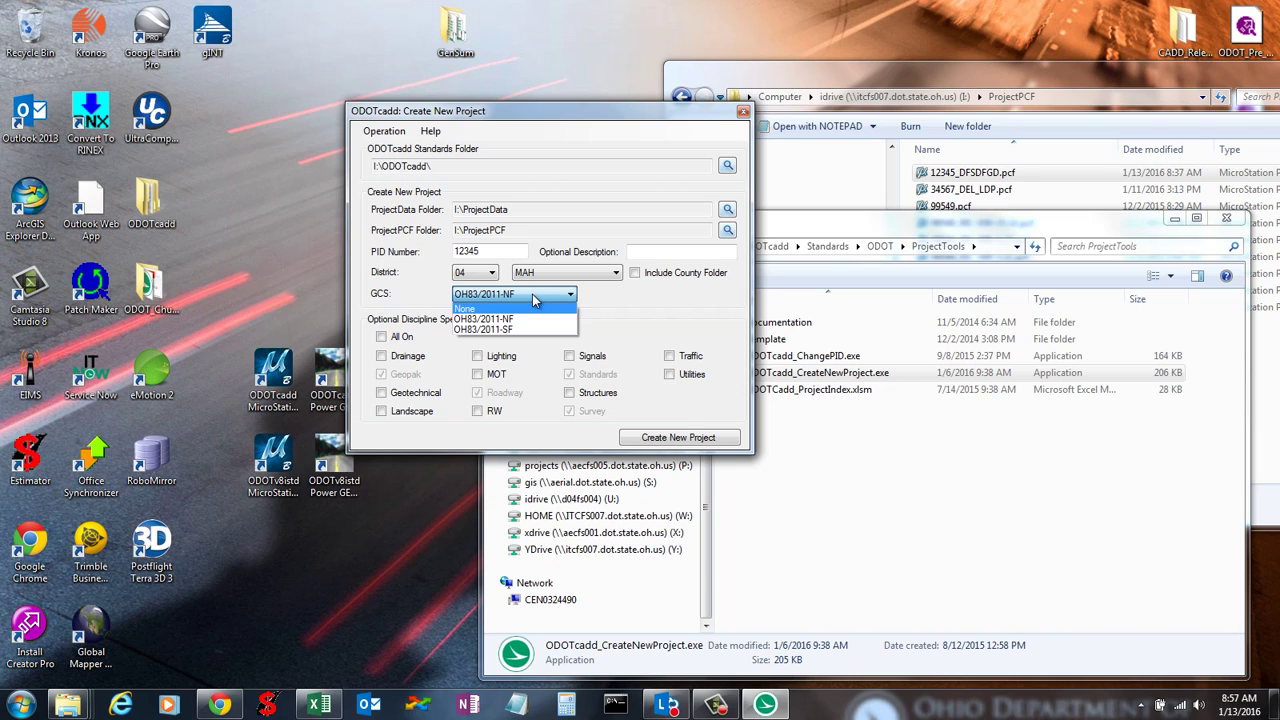
left_click(532, 294)
left_click(532, 294)
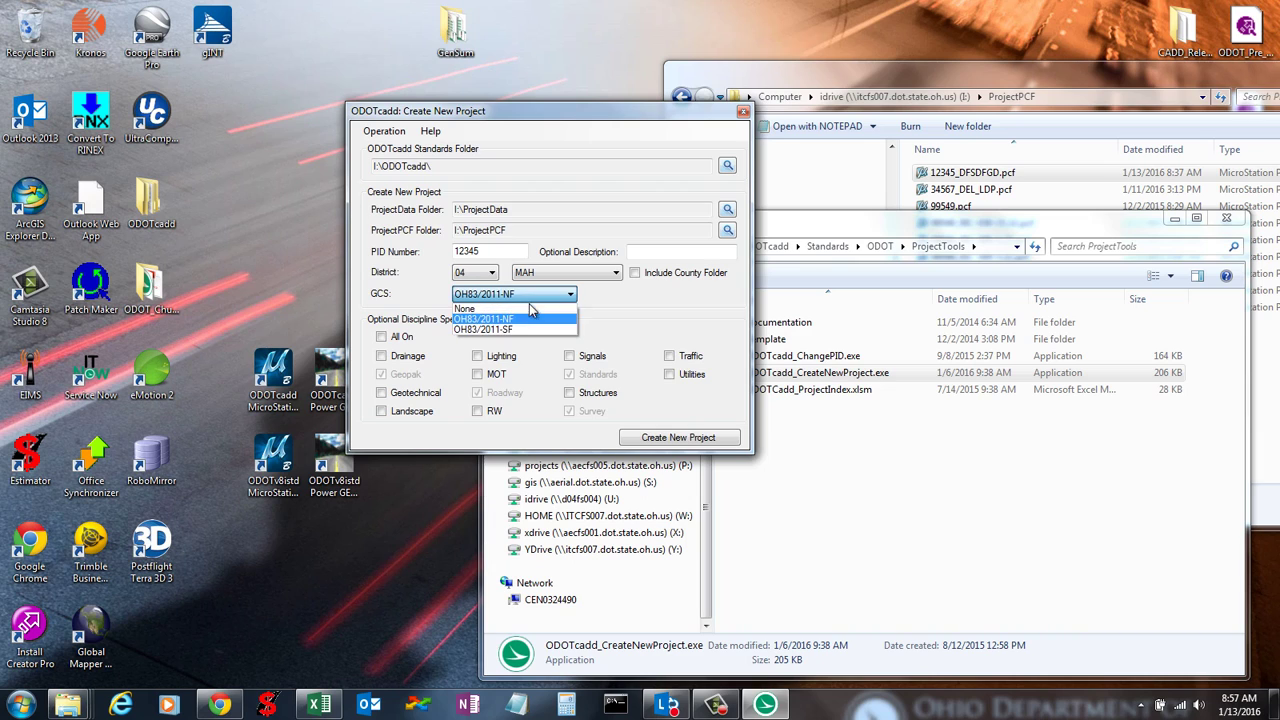
left_click(535, 320)
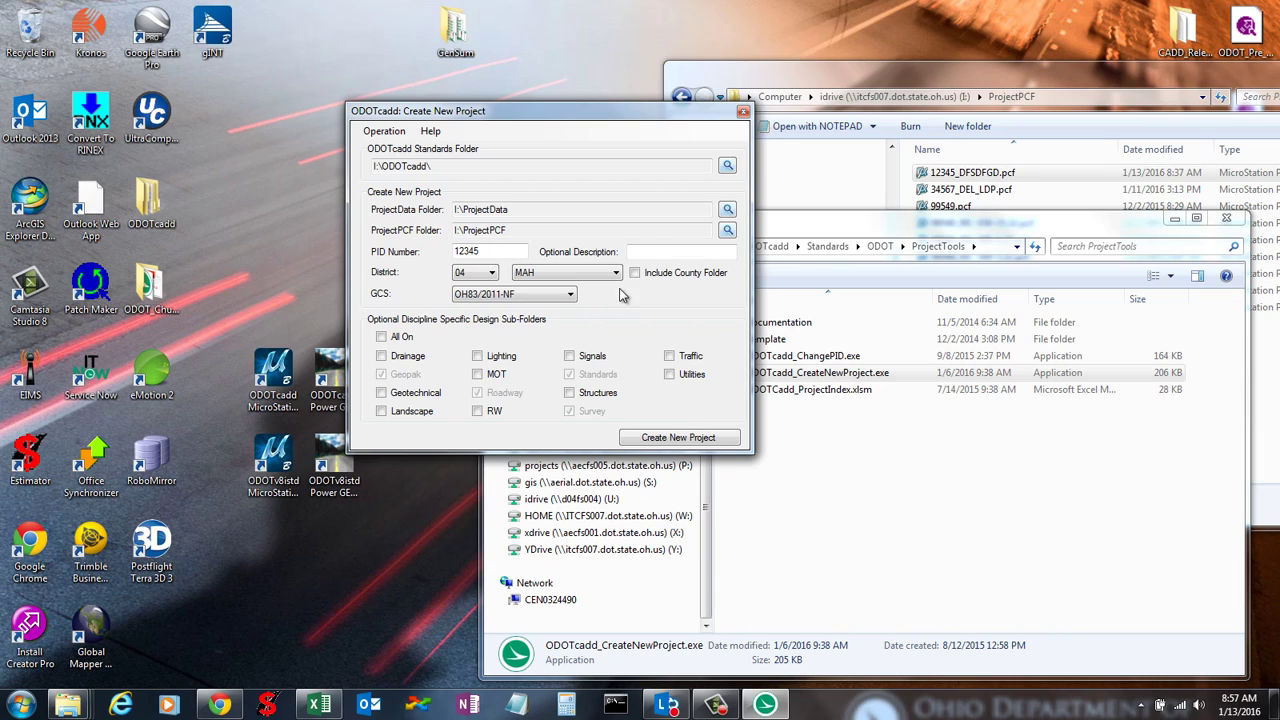
Dismiss the Windows color scheme prompt and open the I: drive's ProjectData folder beside the Create New Project dialog to review project folder names
left_click(663, 253)
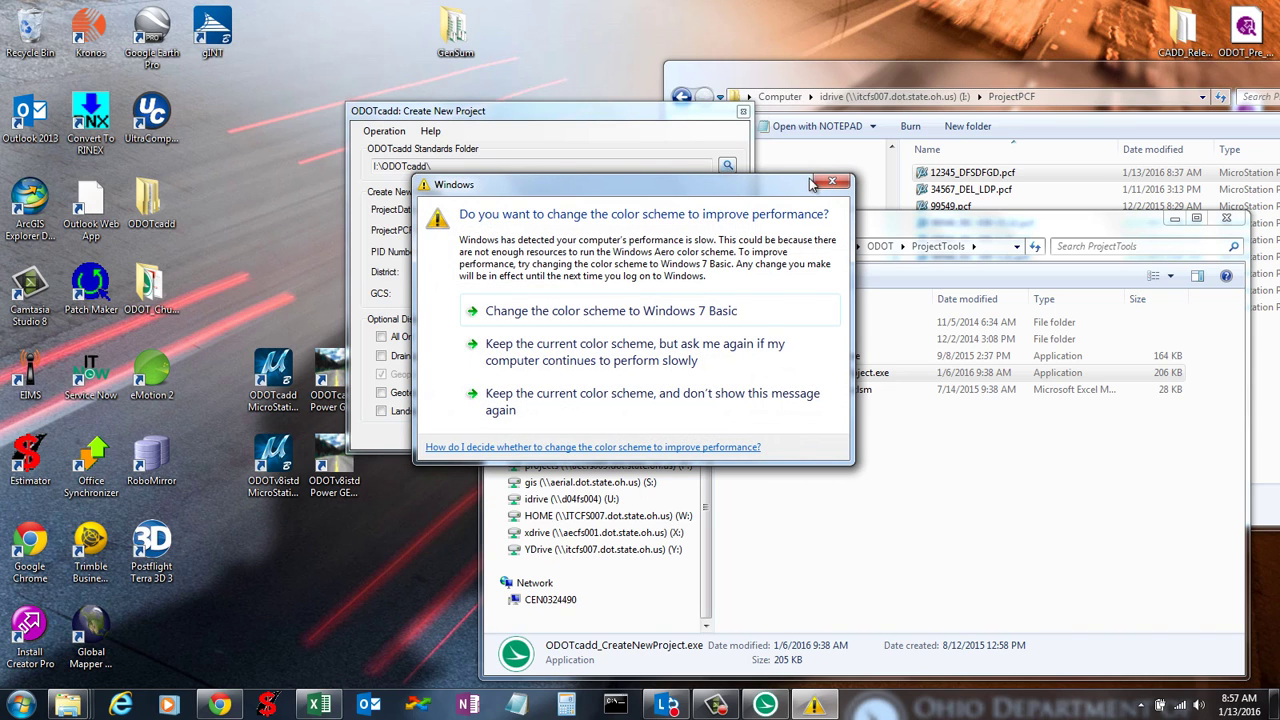
left_click(830, 185)
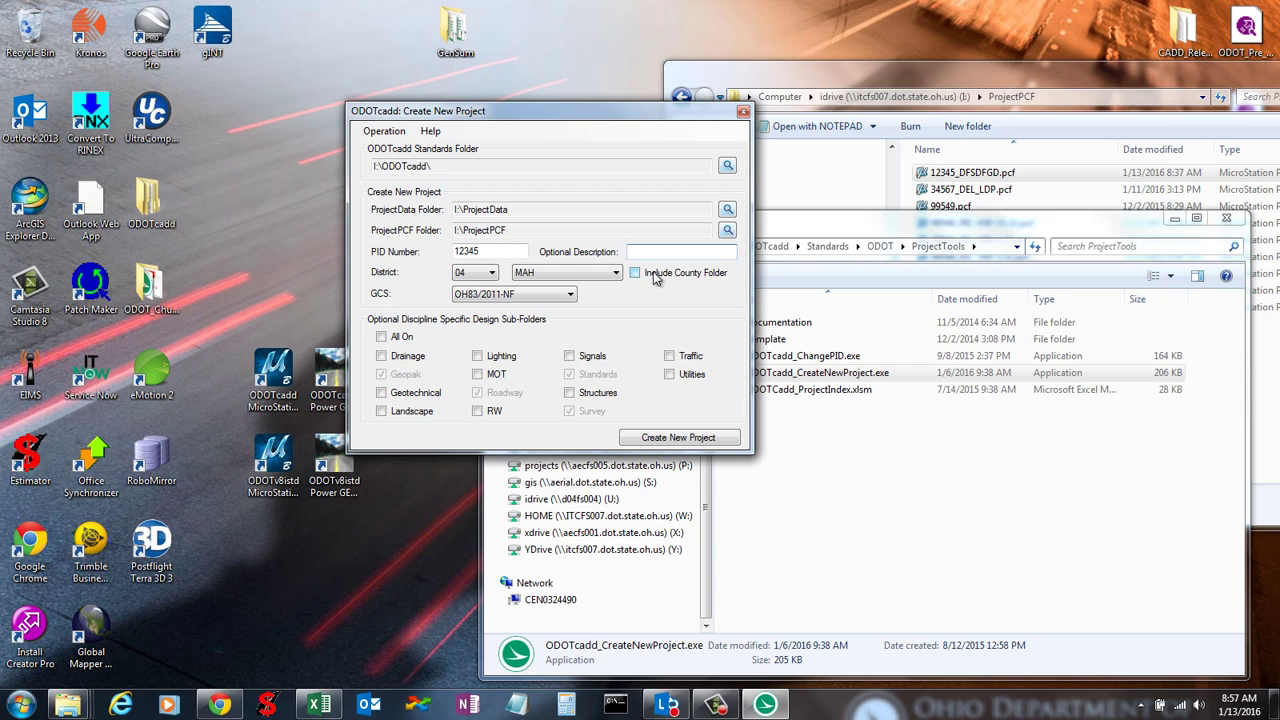
left_click(895, 96)
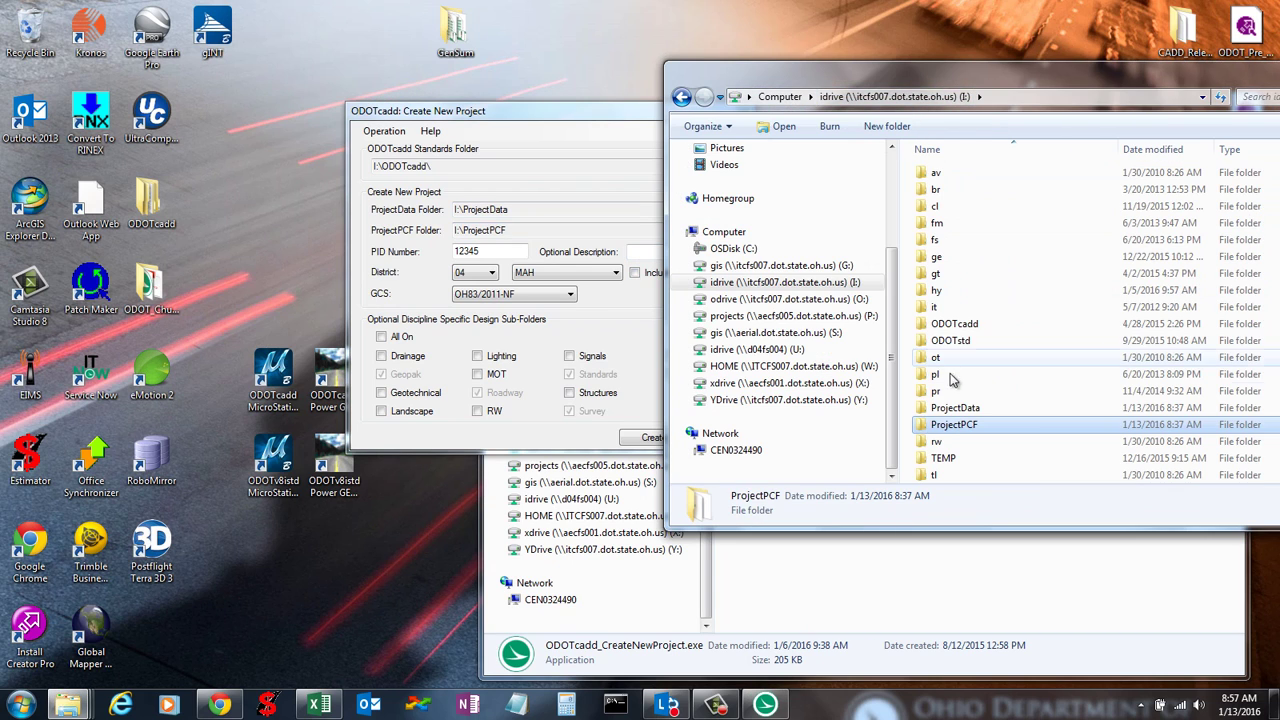
double_click(955, 407)
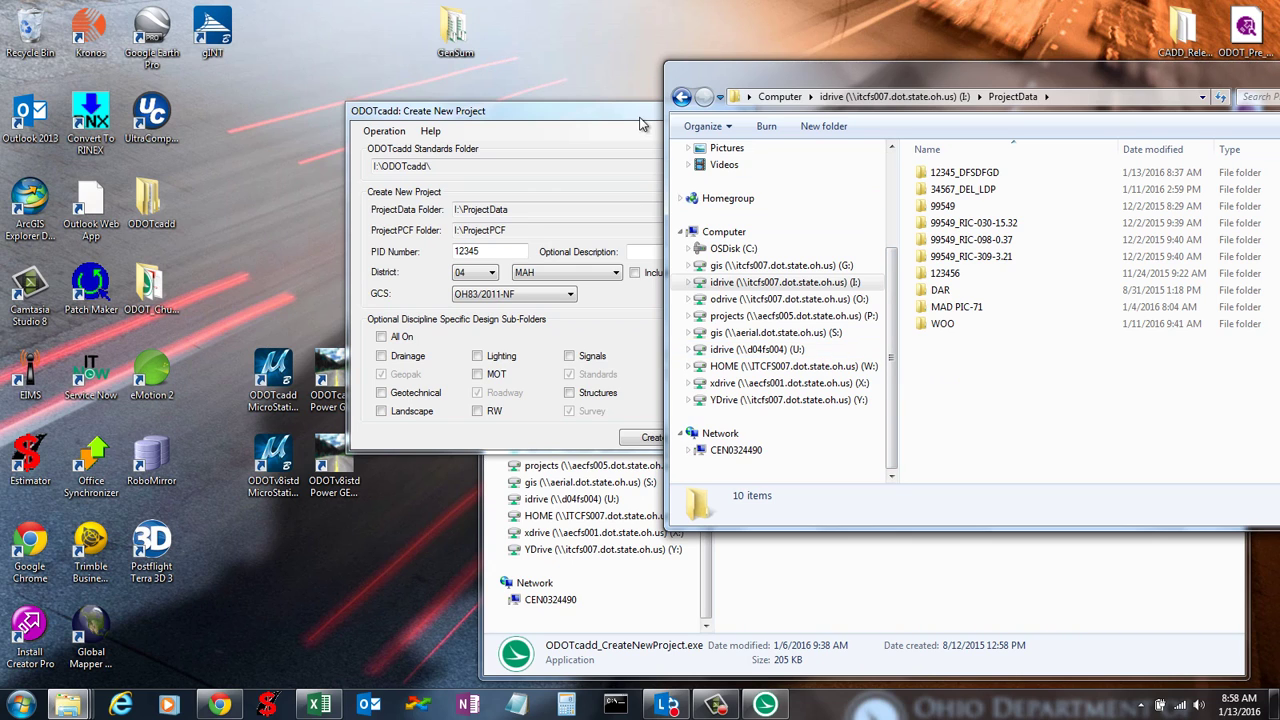
left_click_drag(636, 109, 544, 97)
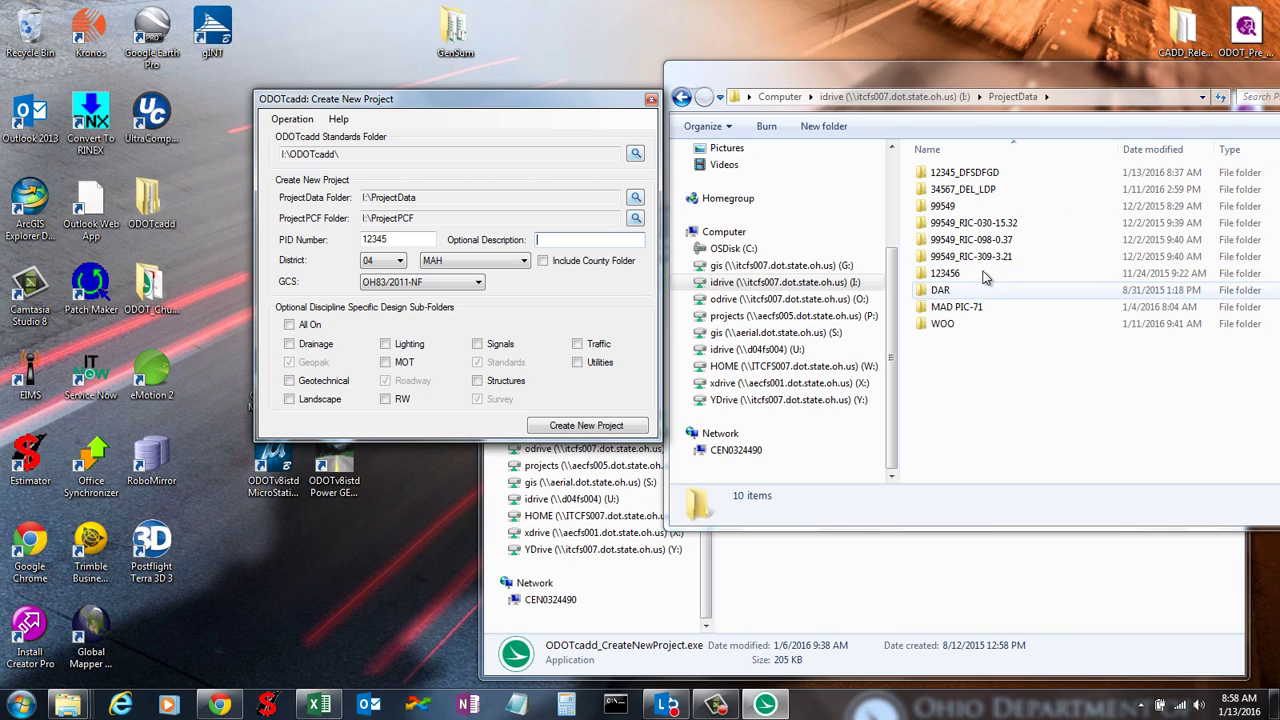
left_click(980, 352)
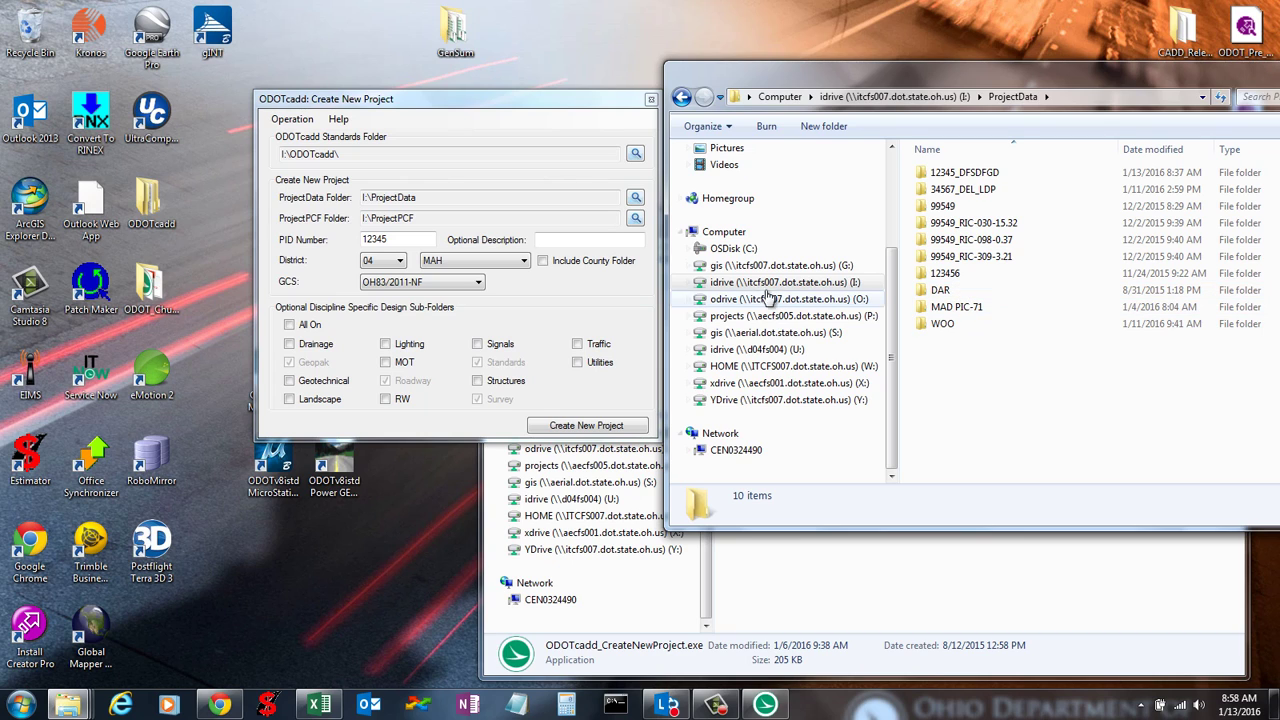
left_click(550, 273)
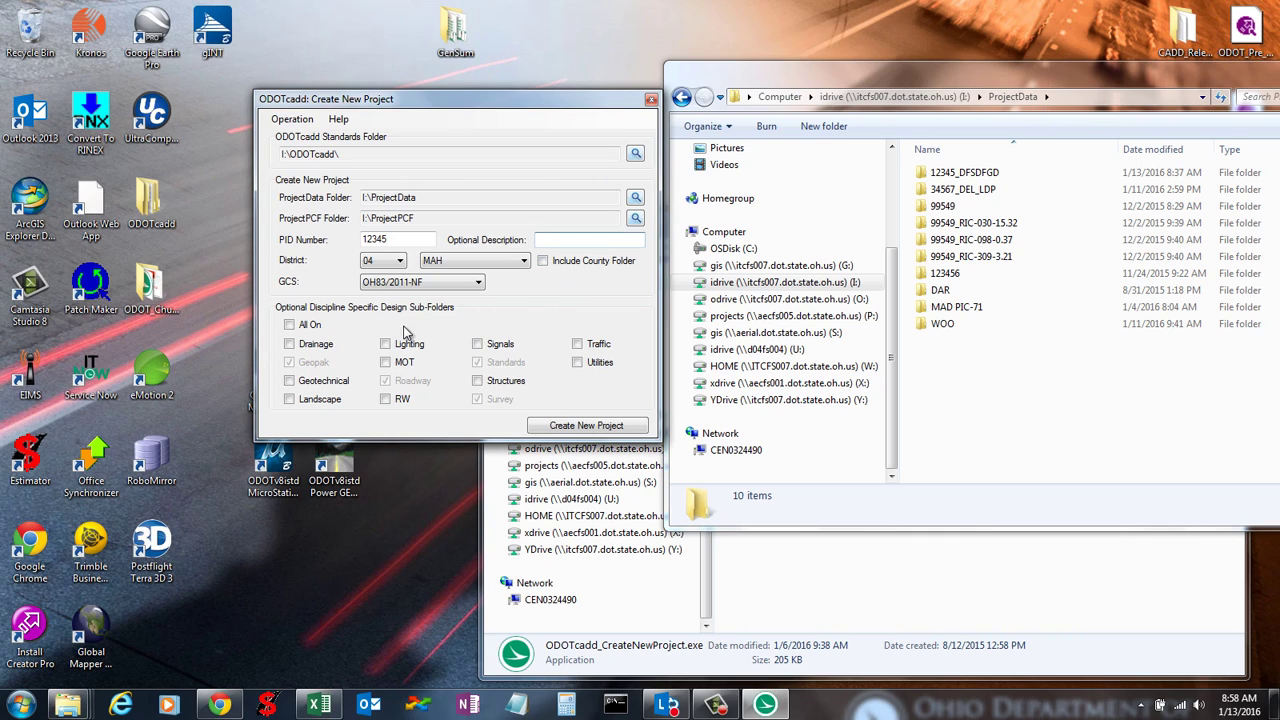
left_click_drag(380, 100, 445, 72)
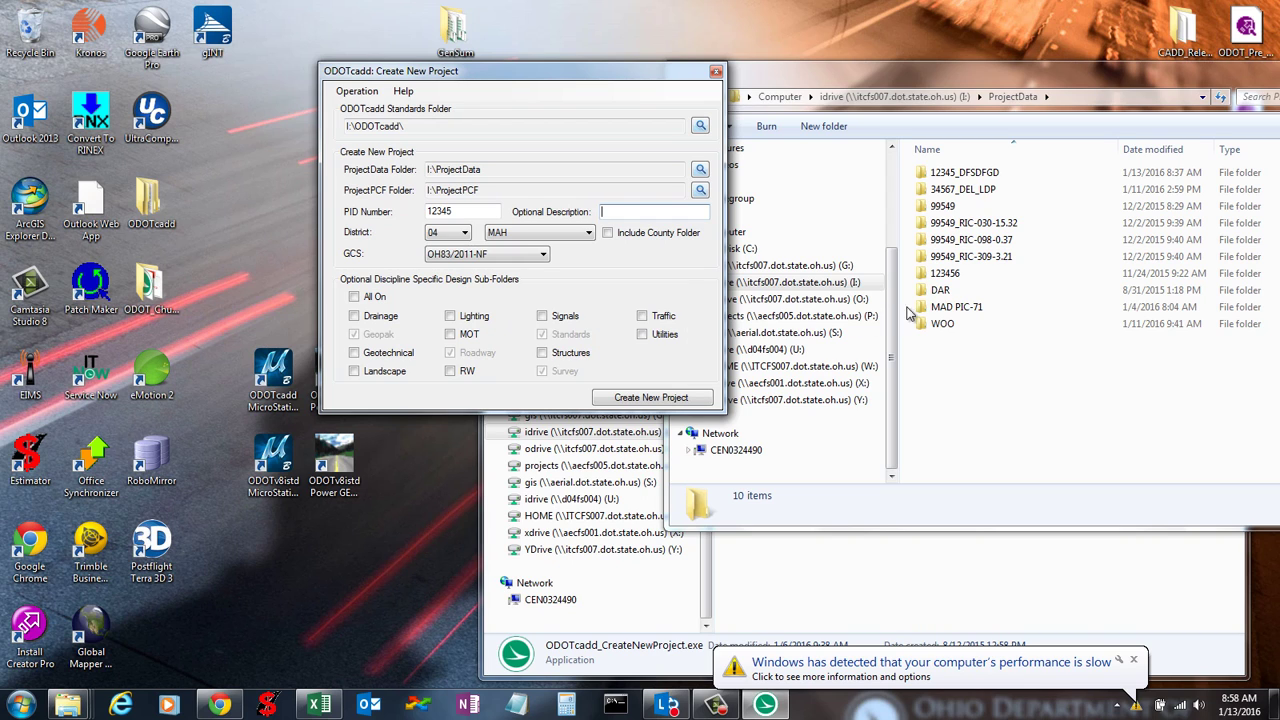
Browse project 99549's folder down to Design, consulting the Standards Manuals page of the CADD Services website in between
double_click(952, 207)
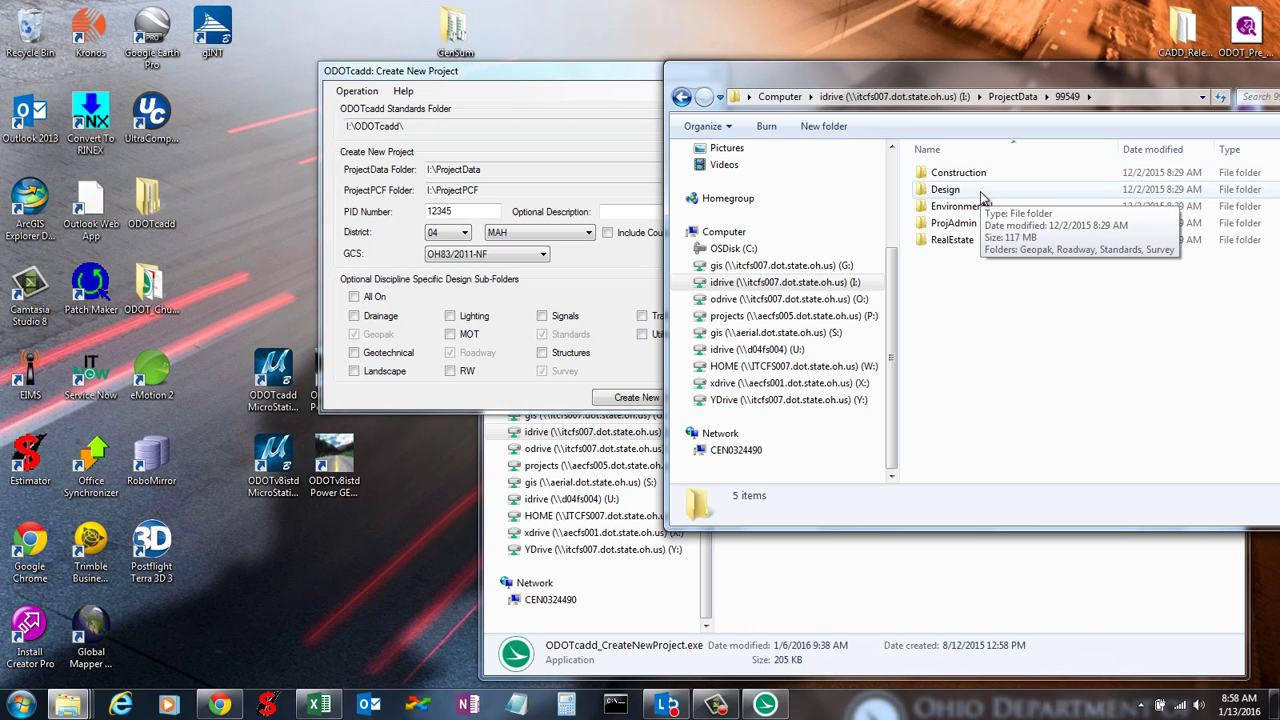
left_click(228, 705)
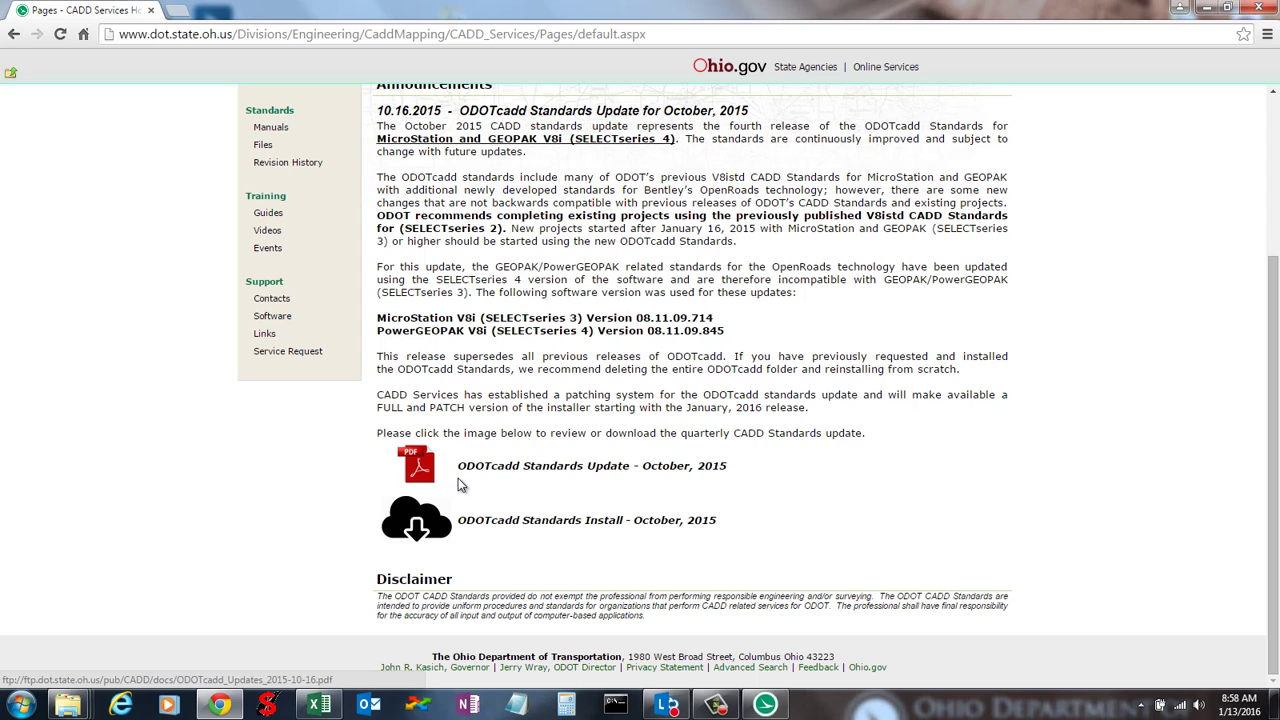
scroll(384, 533, "up", 3)
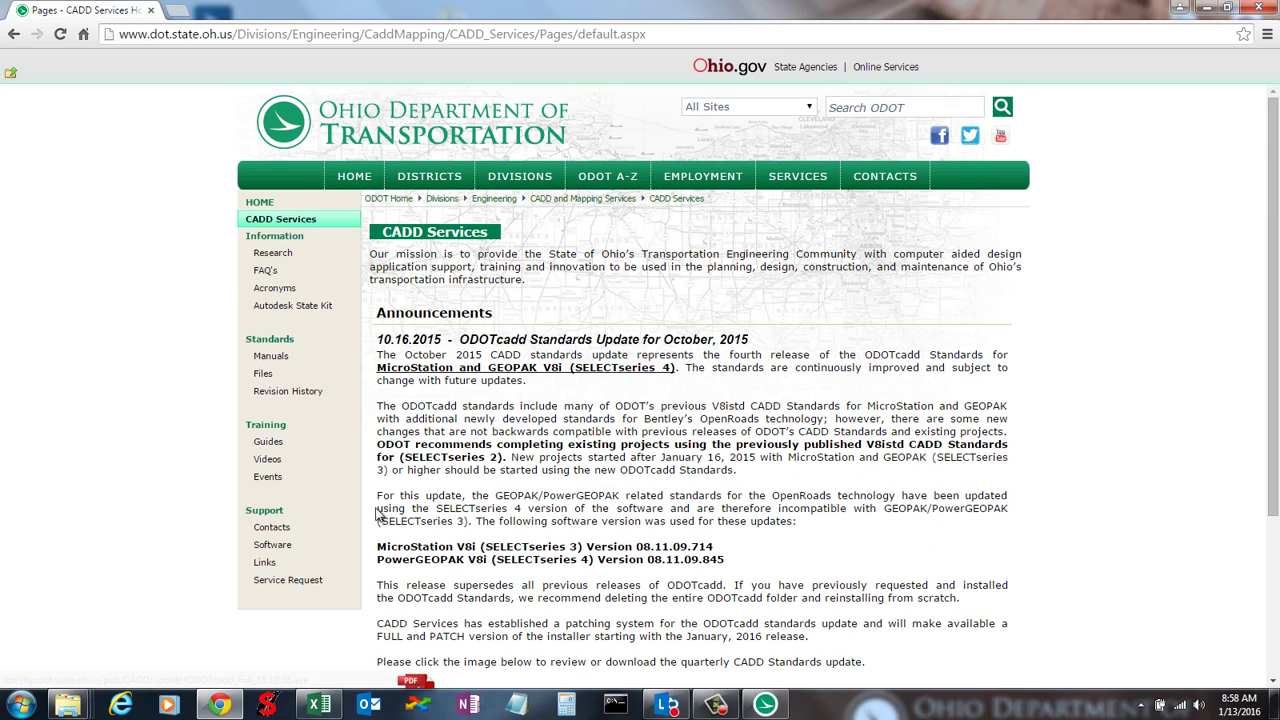
left_click(270, 342)
left_click(270, 356)
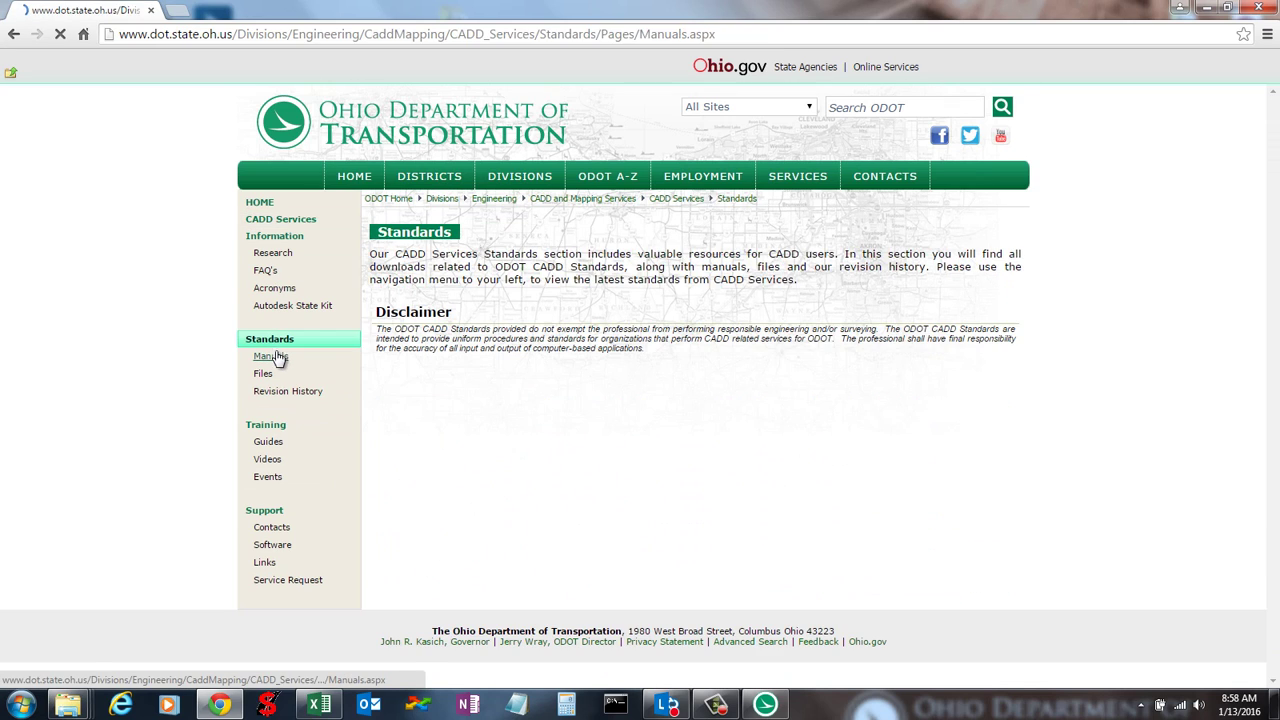
left_click(1207, 8)
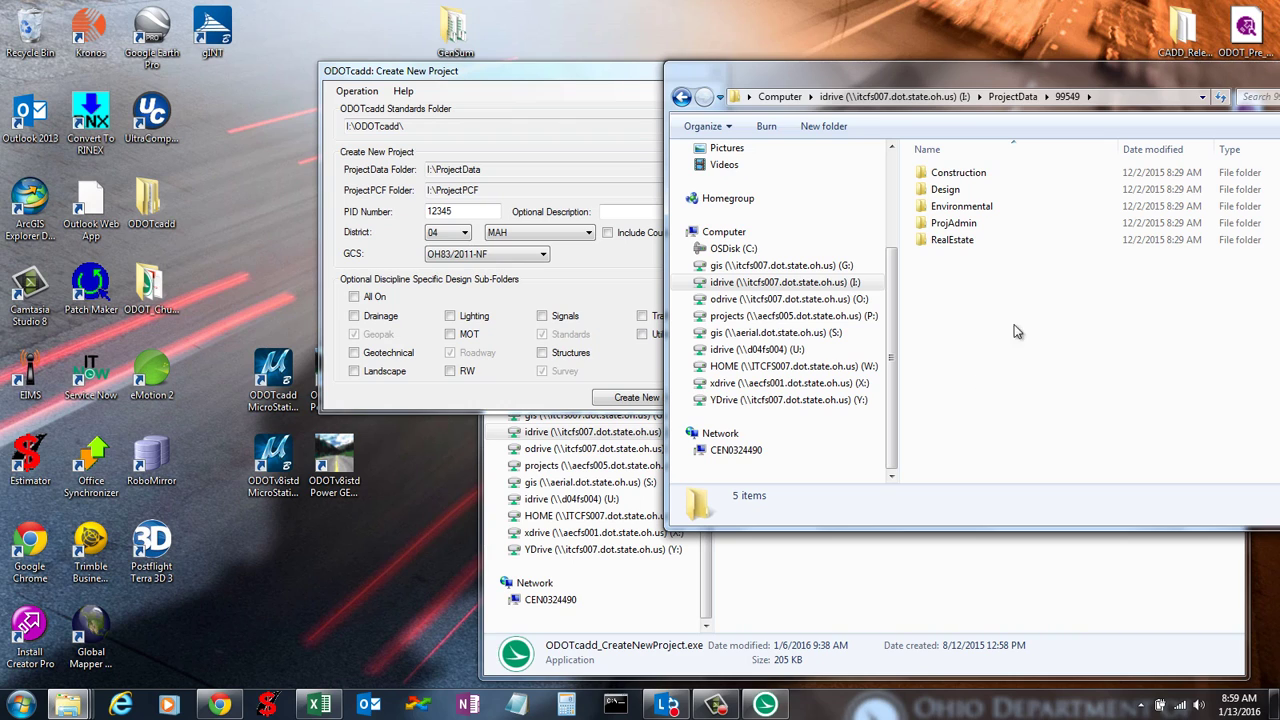
double_click(988, 189)
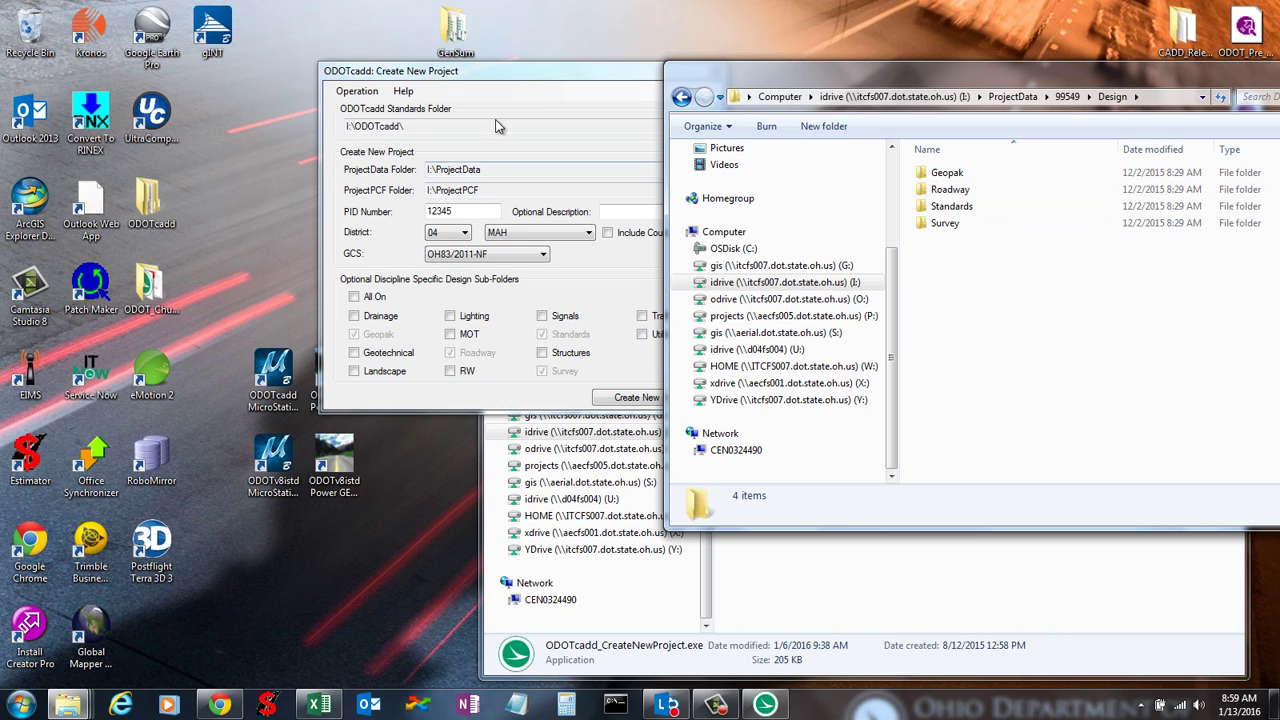
Toggle the optional Lighting and MOT sub-folders on and back off, and create the new project
left_click(508, 69)
left_click(449, 316)
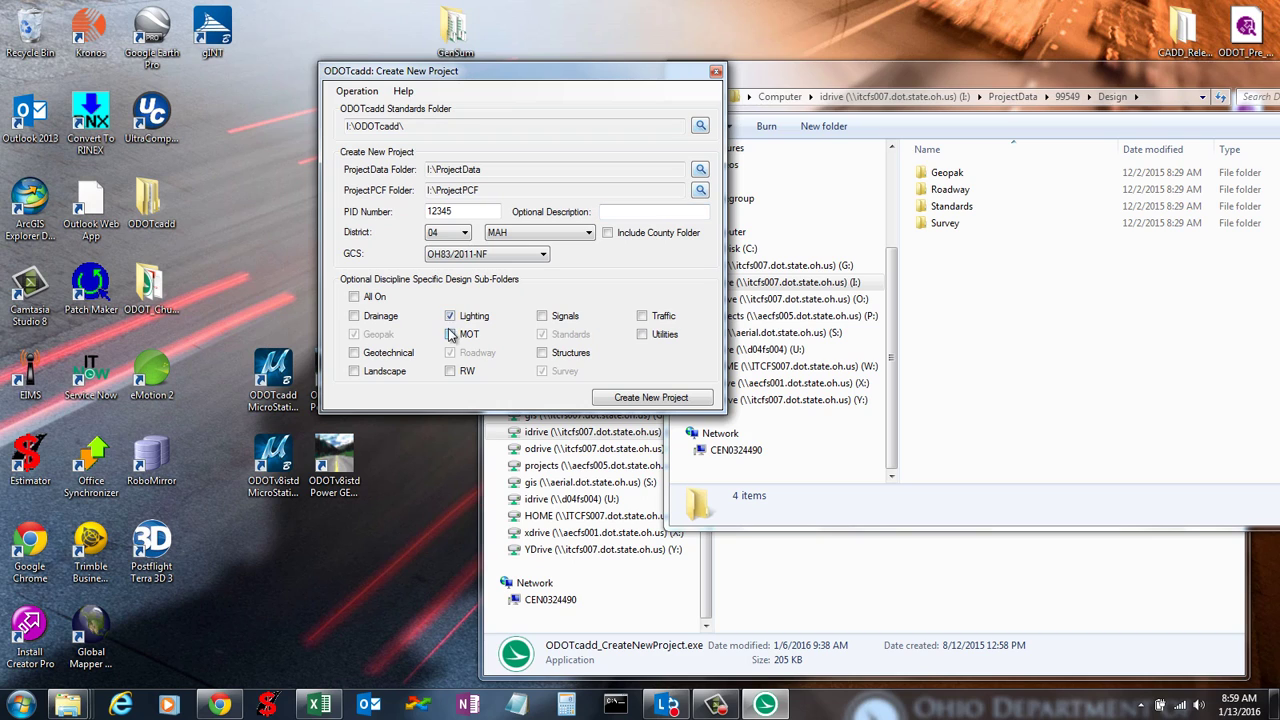
left_click(450, 334)
left_click(450, 316)
left_click(450, 334)
left_click(648, 399)
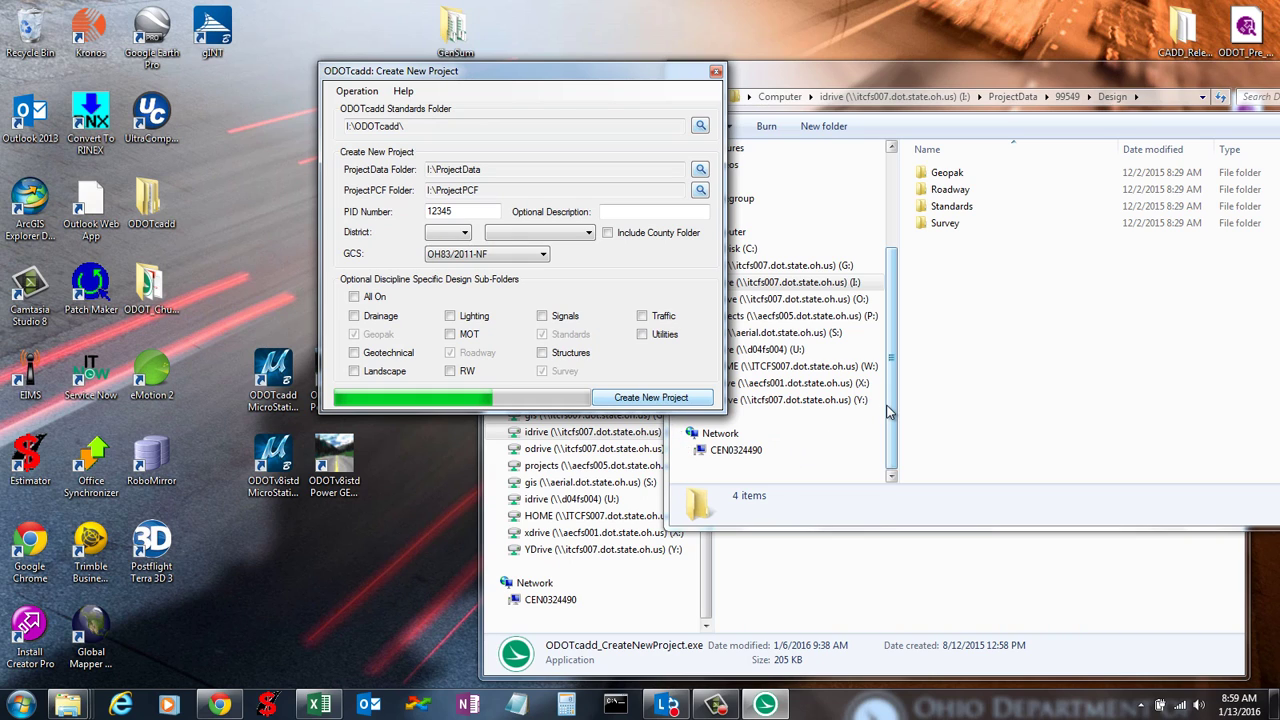
left_click(672, 400)
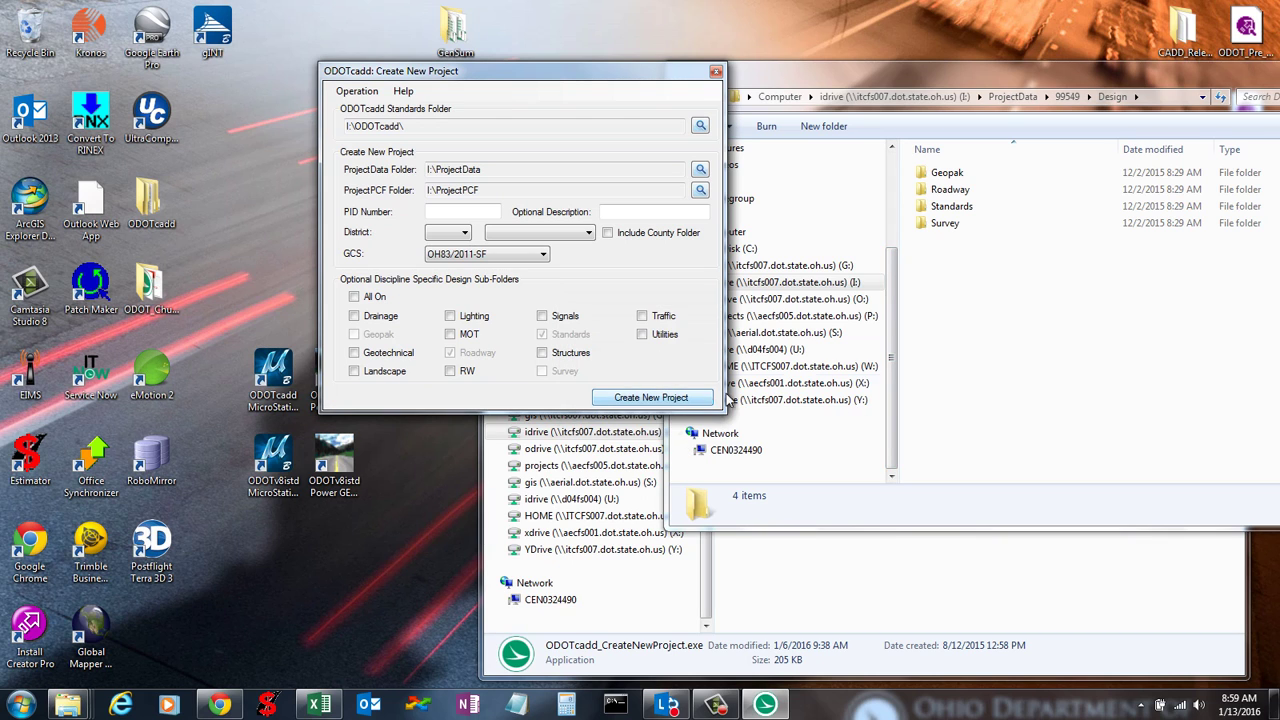
Check the I: drive's ProjectData and ProjectPCF folders for the new project's folder and PCF file
left_click(850, 284)
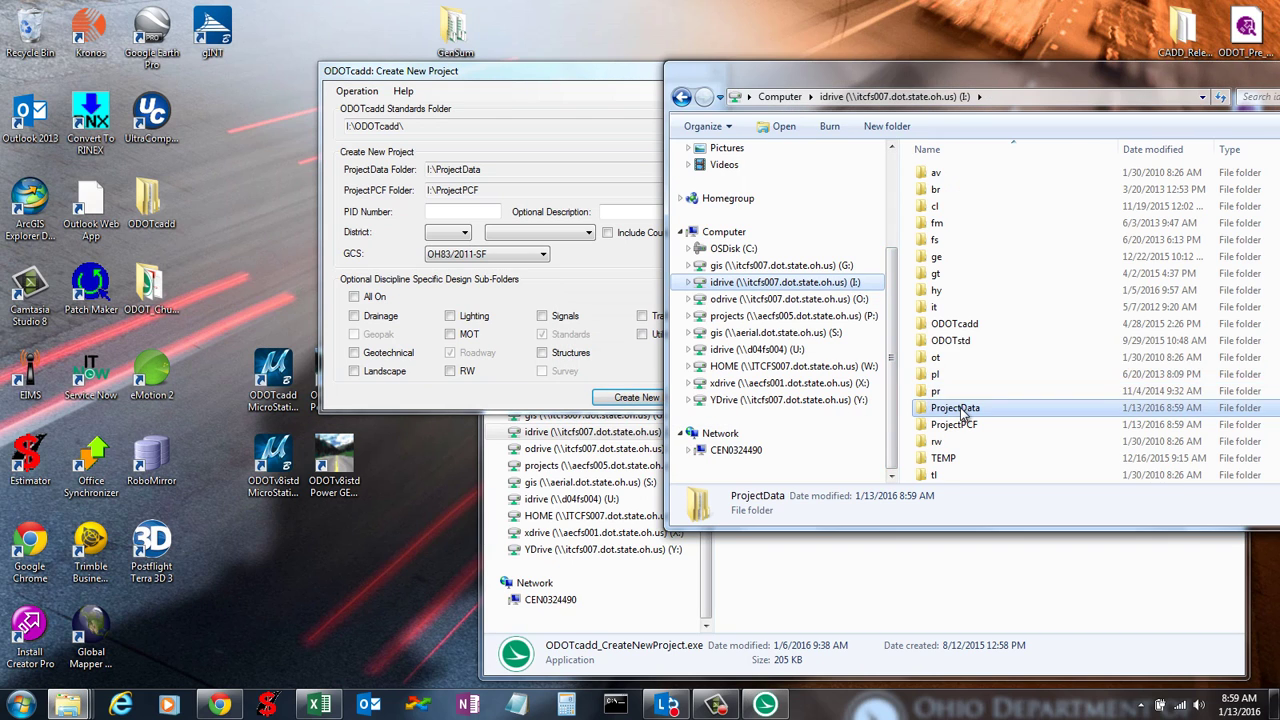
double_click(961, 410)
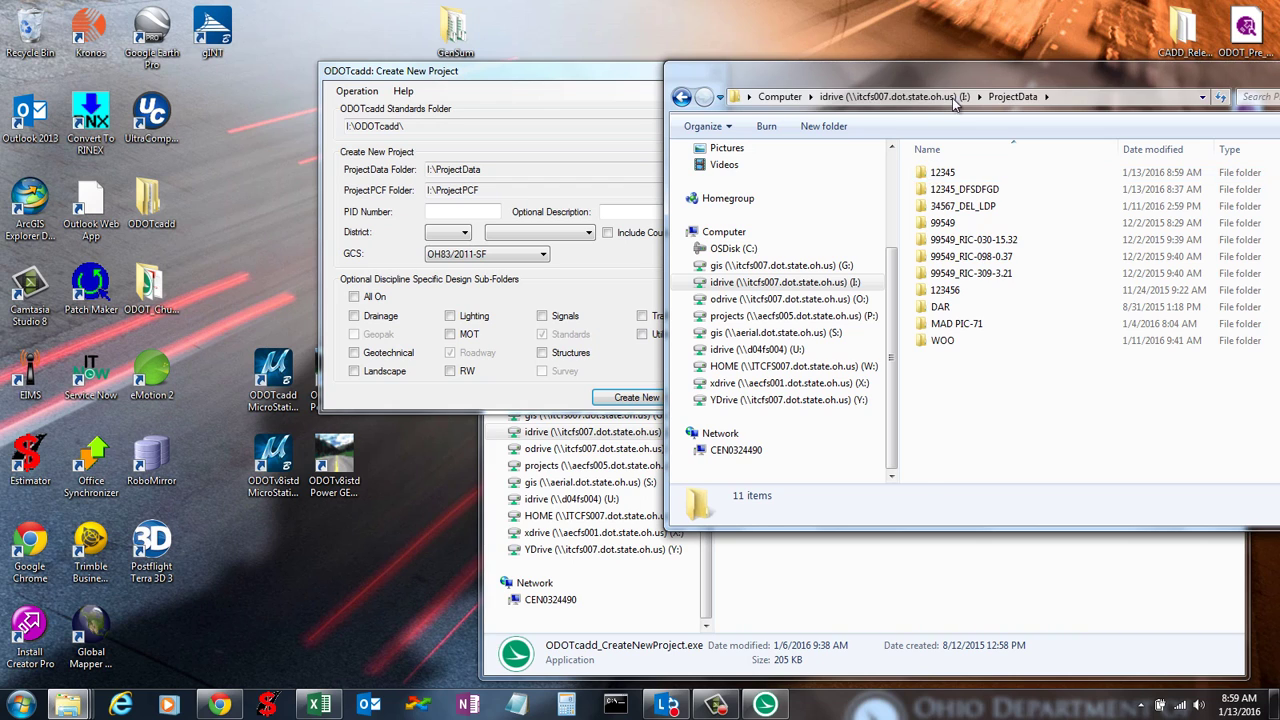
left_click(953, 100)
double_click(965, 427)
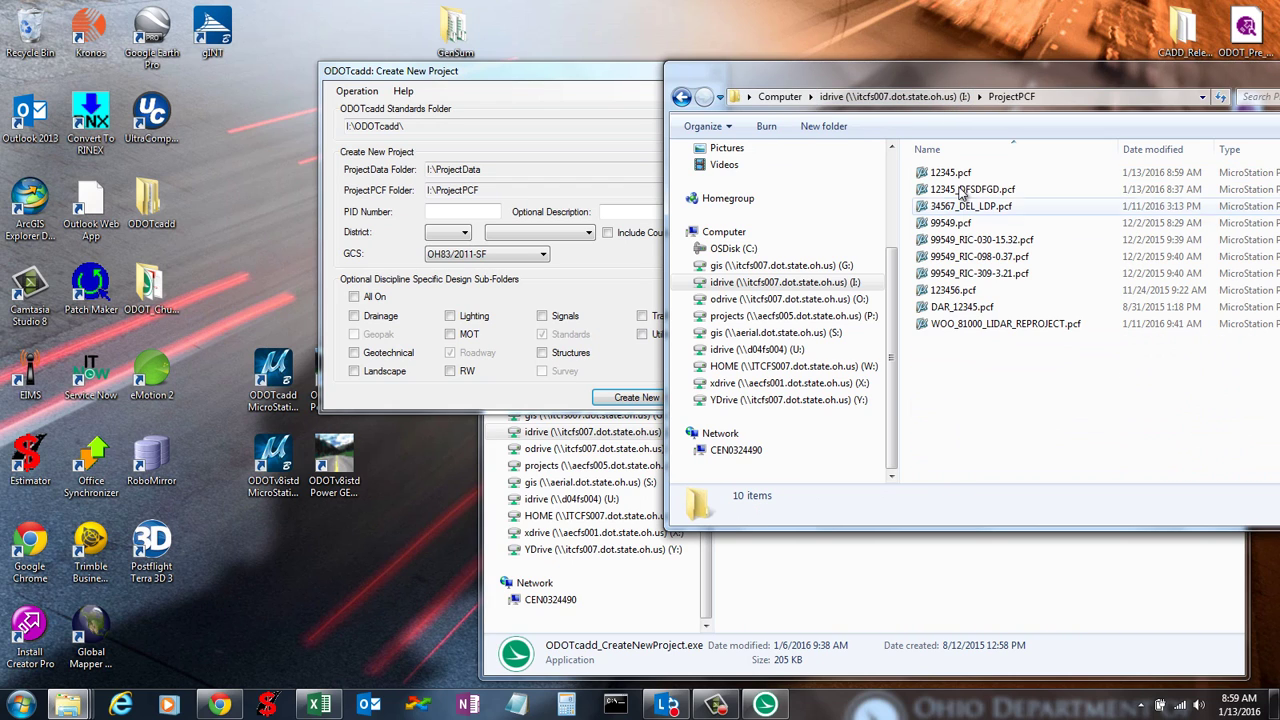
Review the operations offered by the Create New Project tool, close it and move the ProjectTools window clear of the desktop shortcuts
left_click(590, 160)
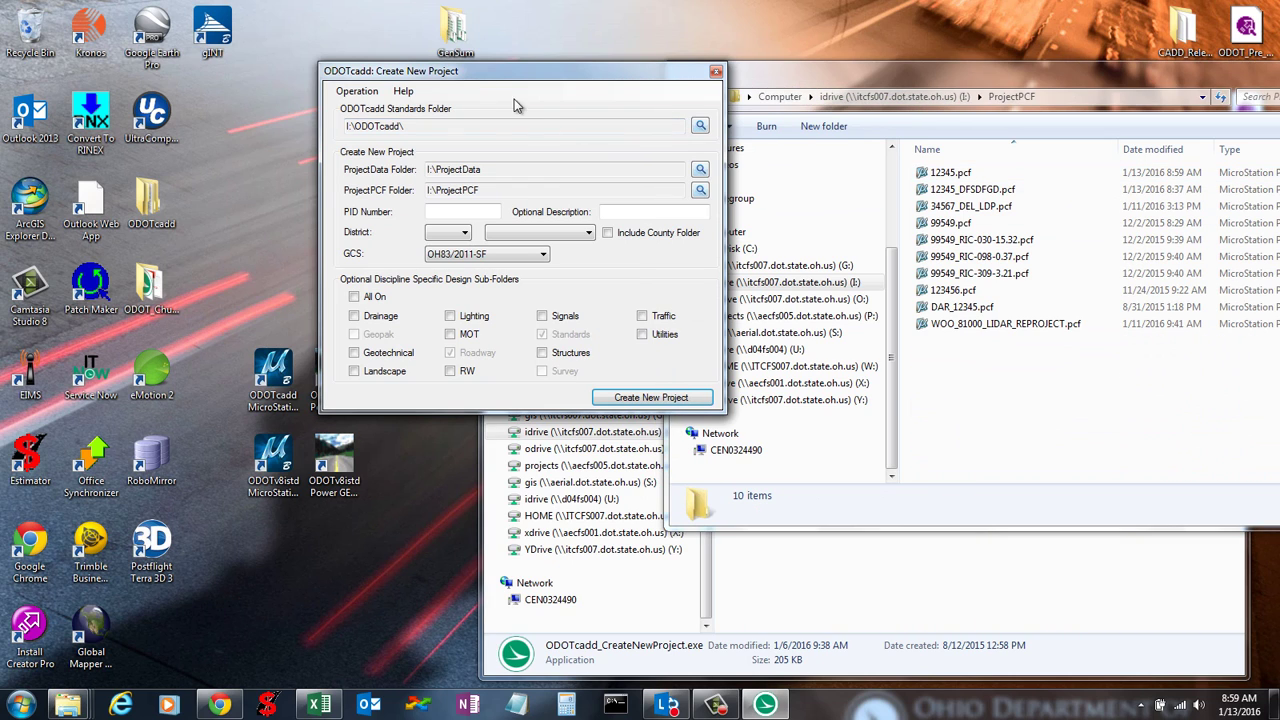
left_click(357, 91)
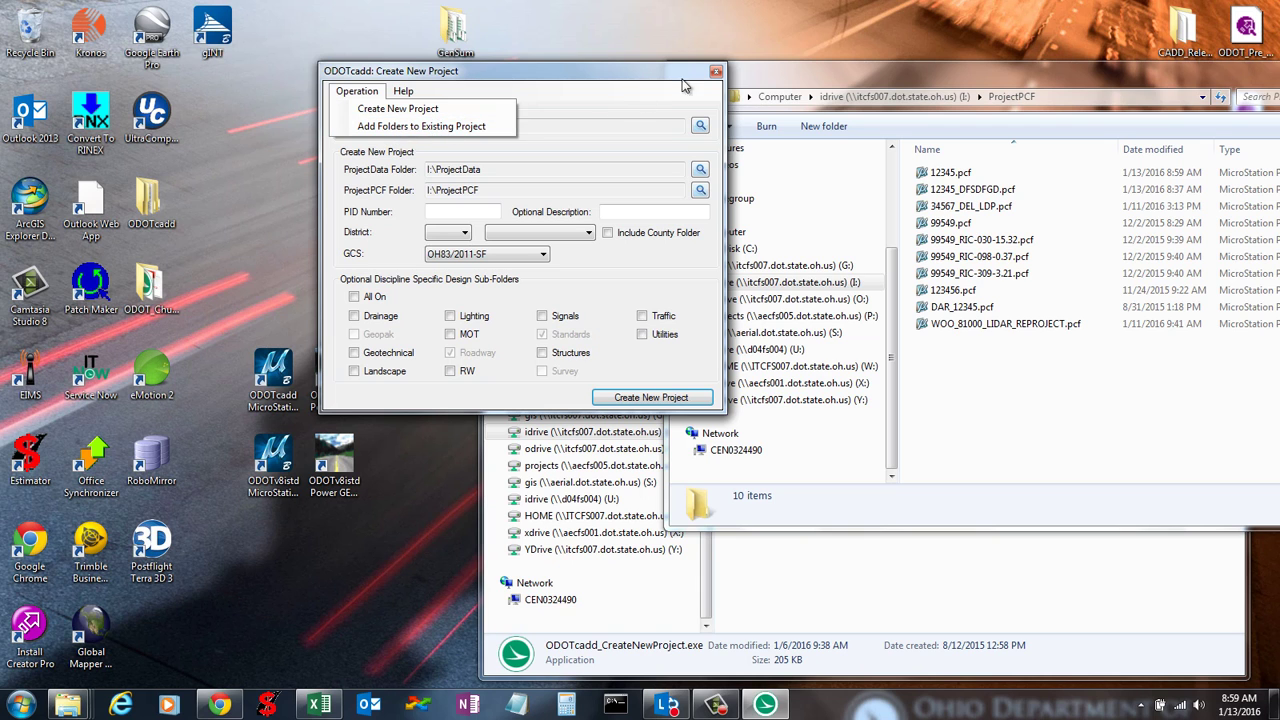
left_click(716, 71)
left_click_drag(595, 224, 577, 256)
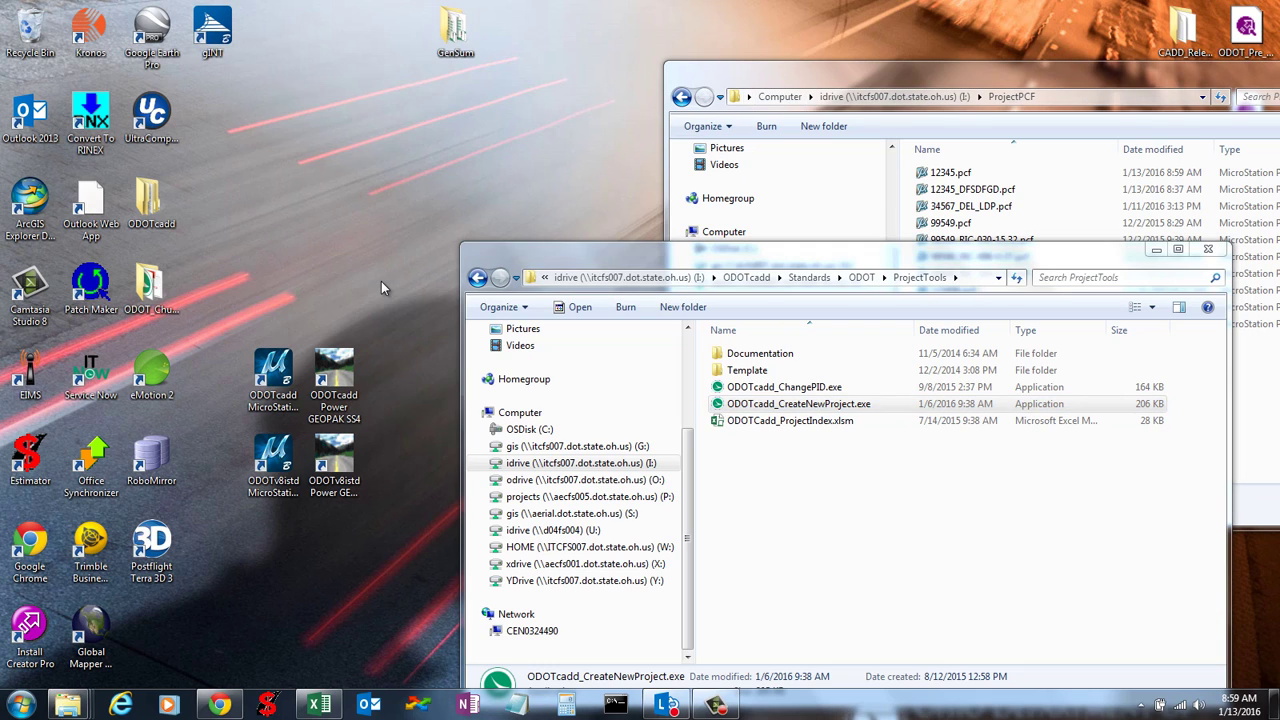
Launch ODOTcadd Power GEOPAK SS4, review the project list, choose project 99549 to see its Design folder, and close the program
double_click(364, 356)
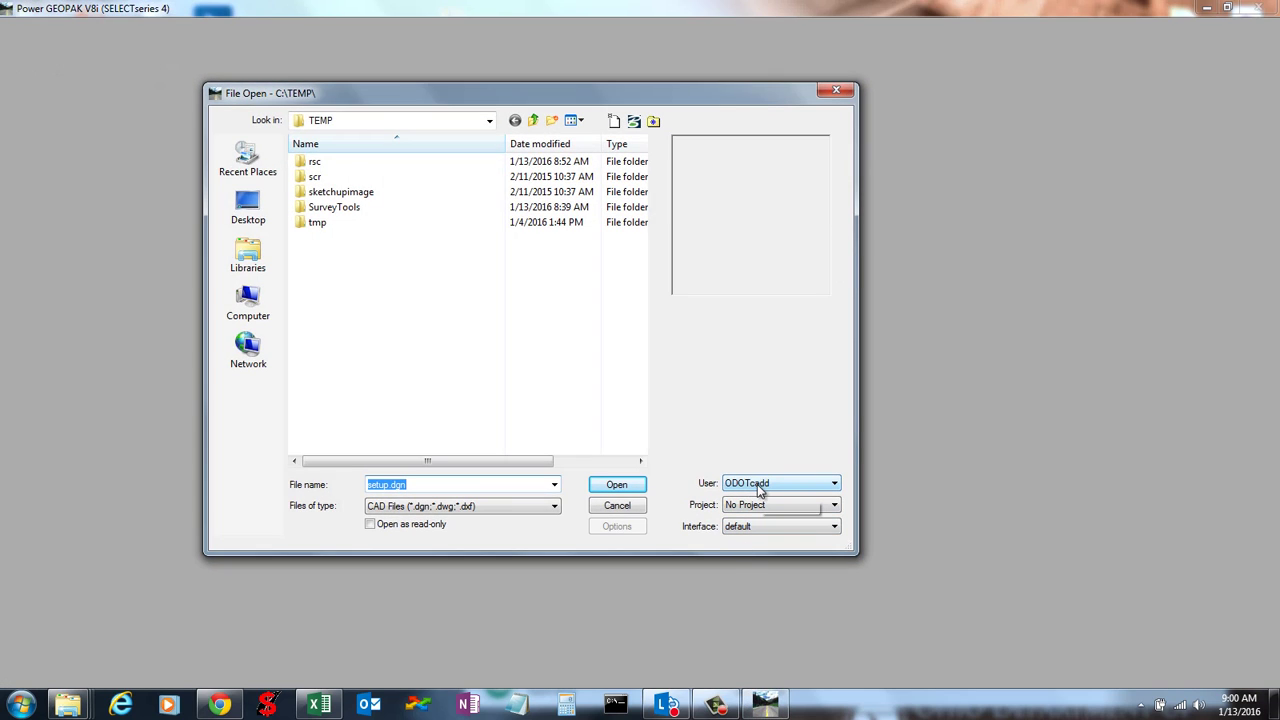
left_click(752, 506)
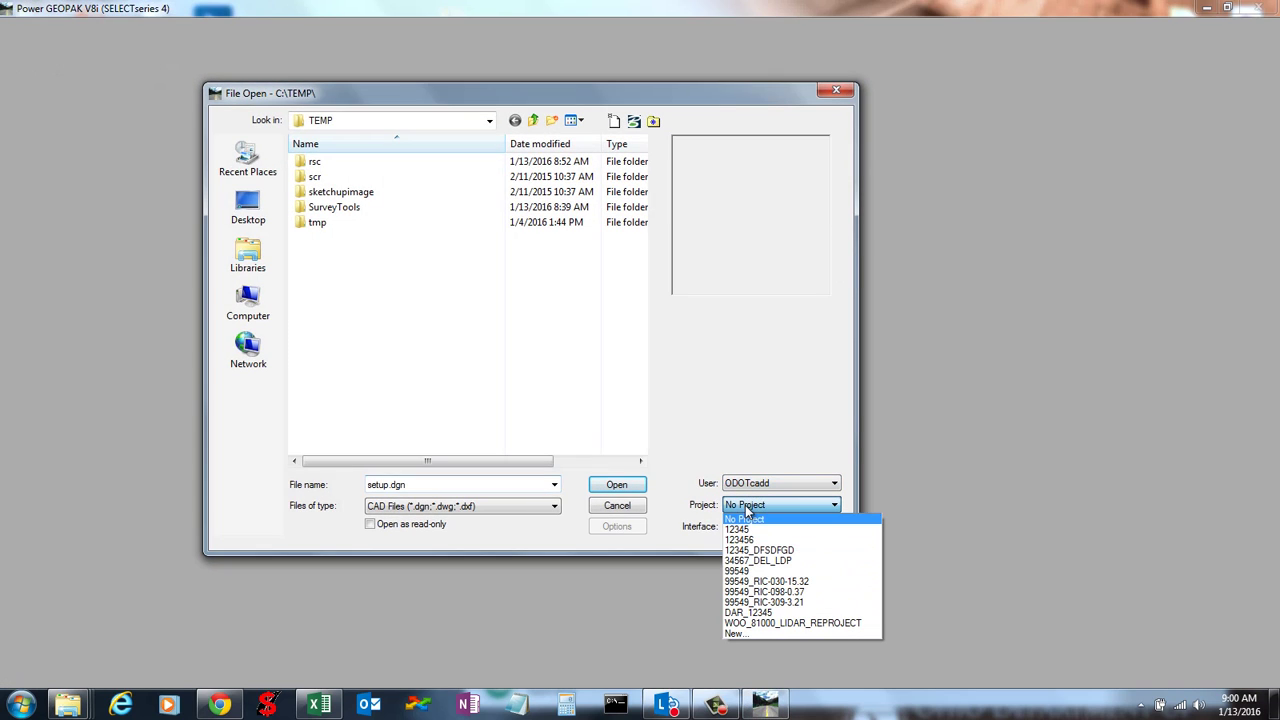
left_click(777, 572)
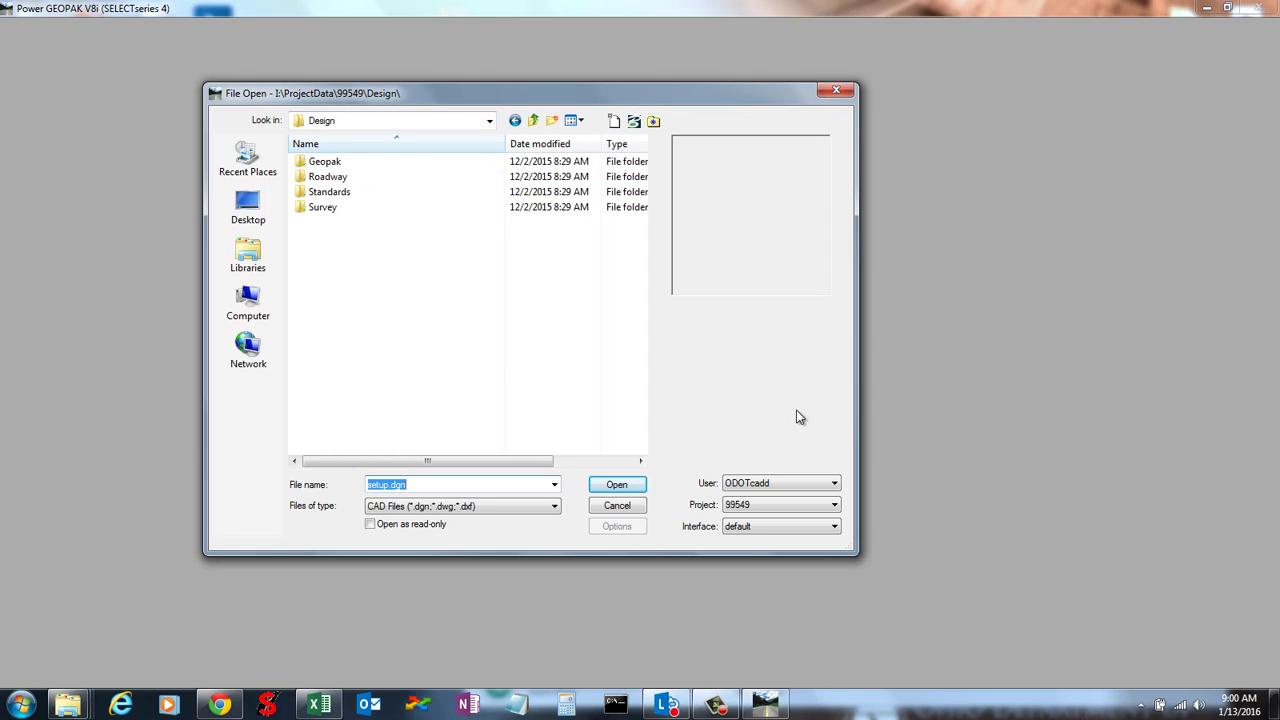
left_click(742, 510)
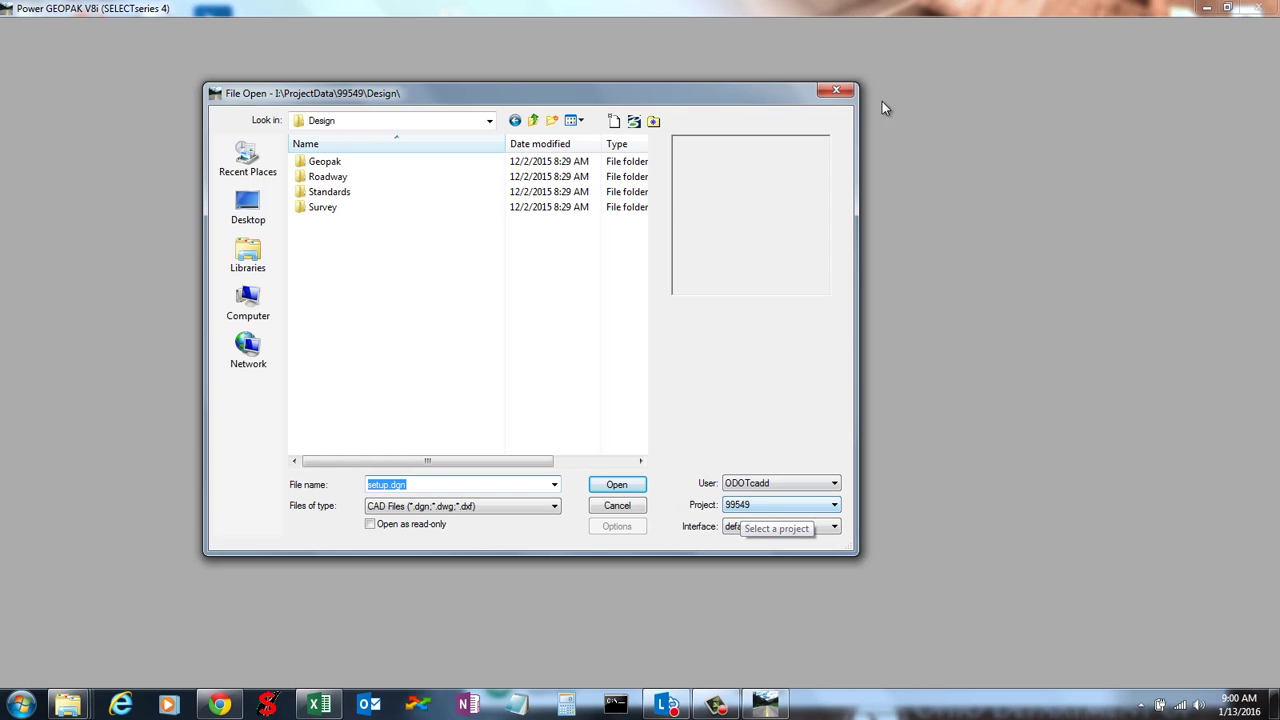
left_click(836, 91)
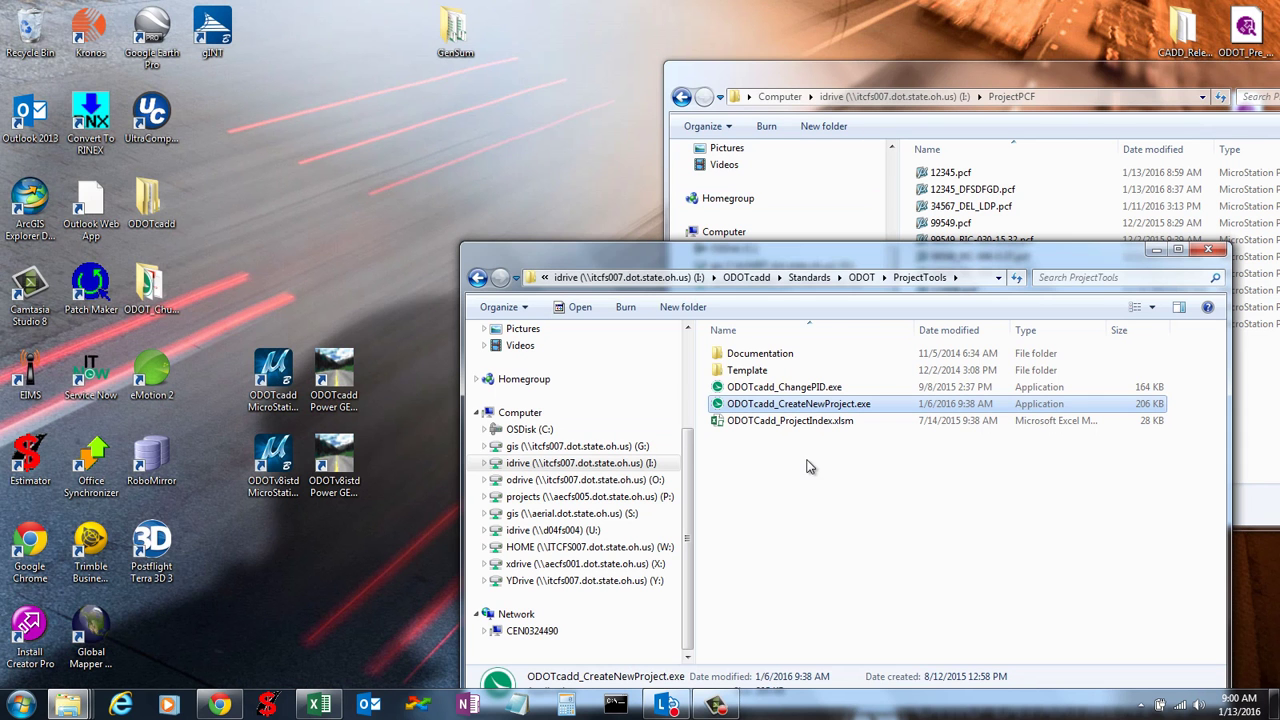
Launch ODOTv8istd Power GEOPAK SS4, examine the user and project settings in its file-open dialog, and cancel out of it
double_click(334, 465)
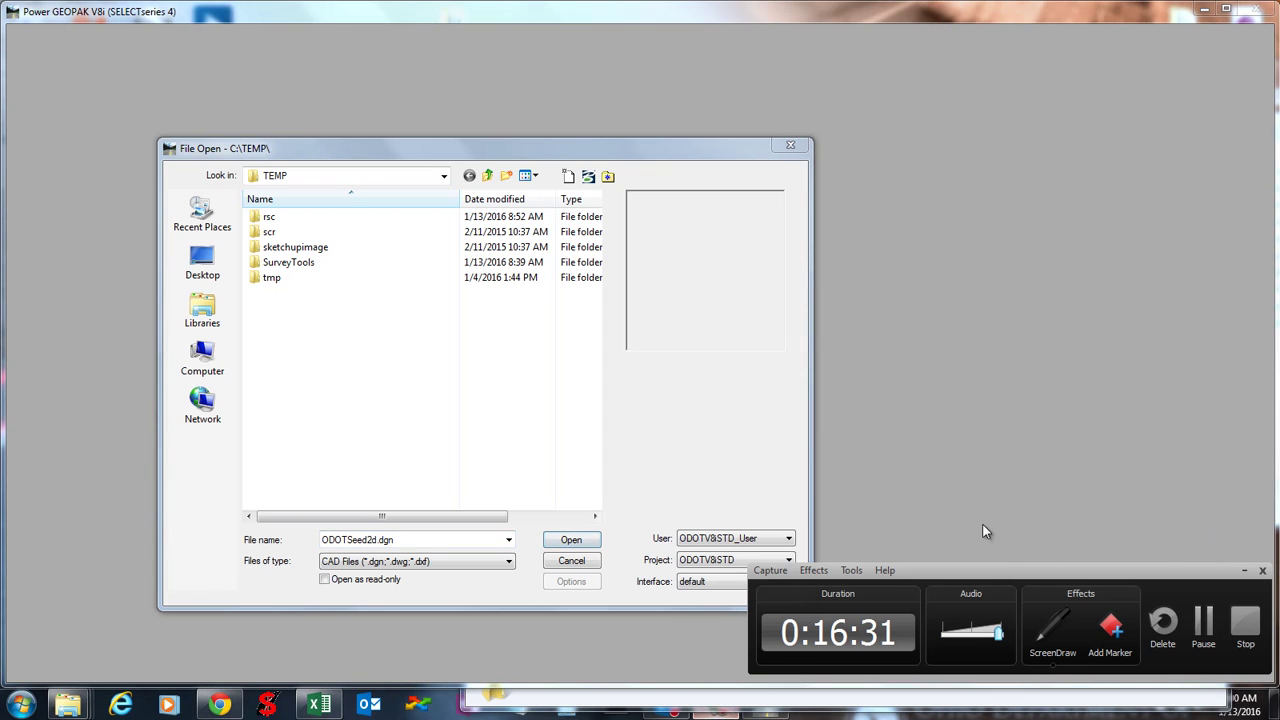
left_click(1244, 570)
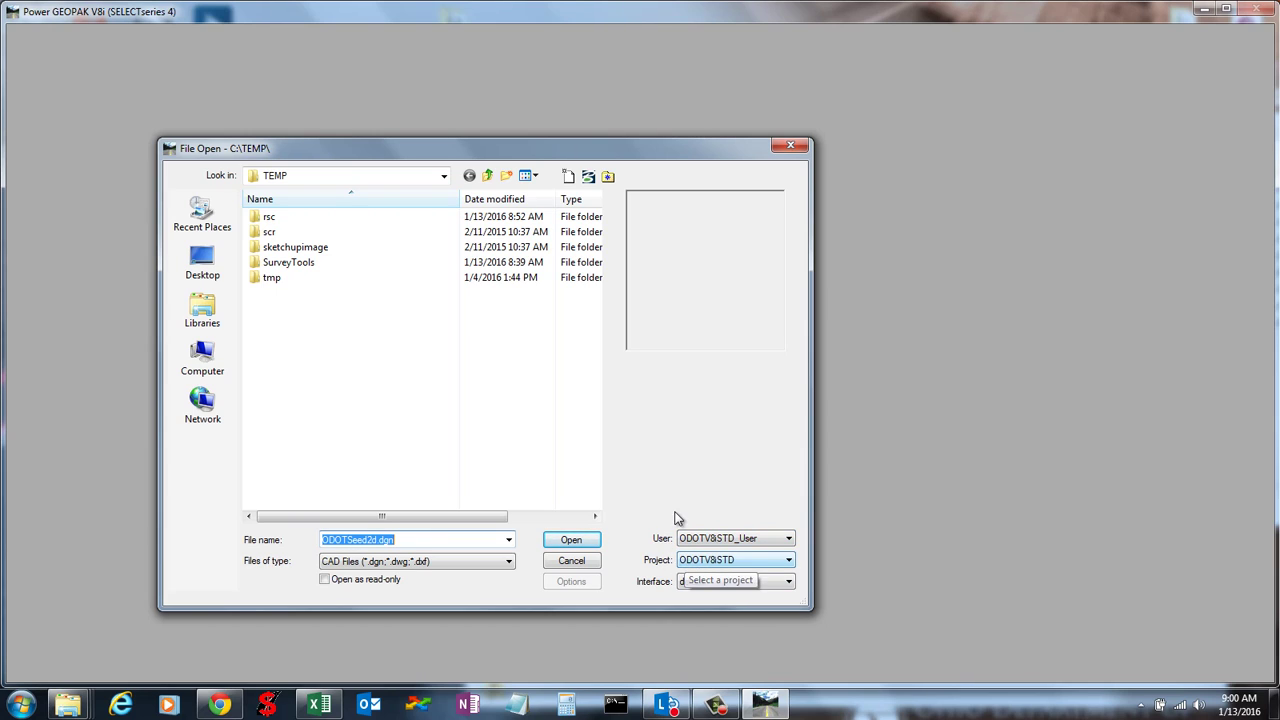
left_click(588, 566)
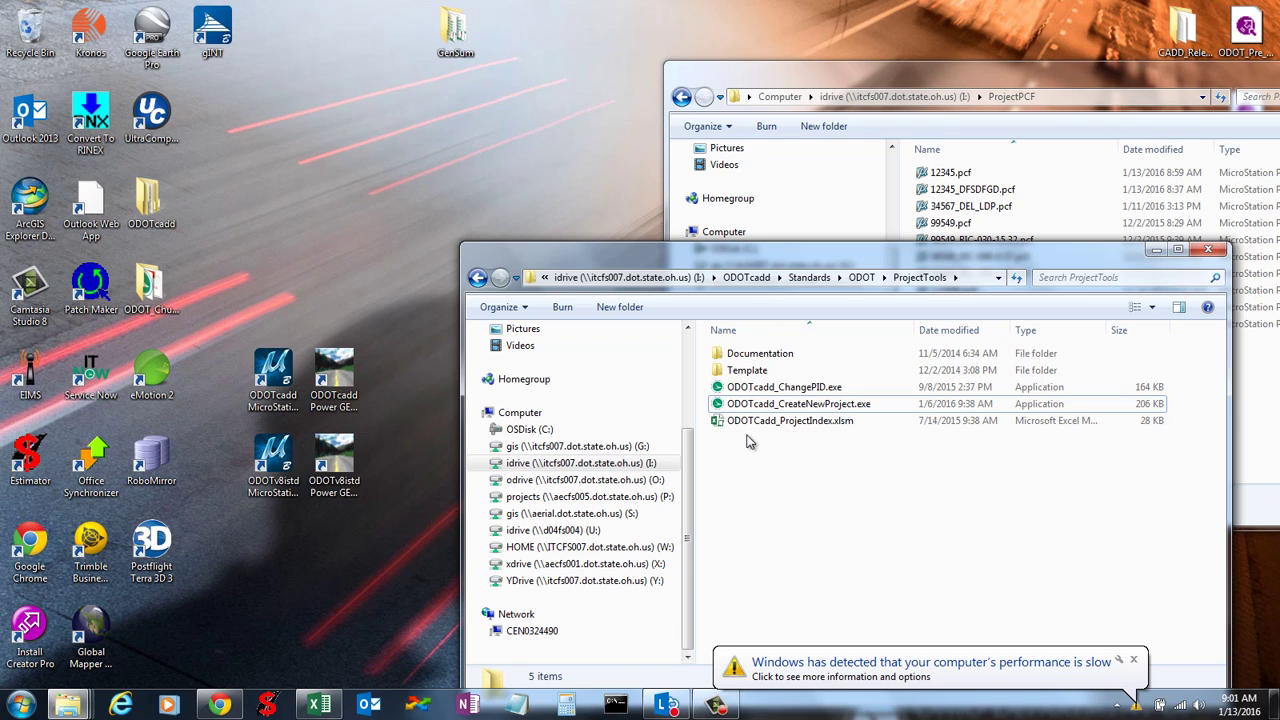
left_click(404, 258)
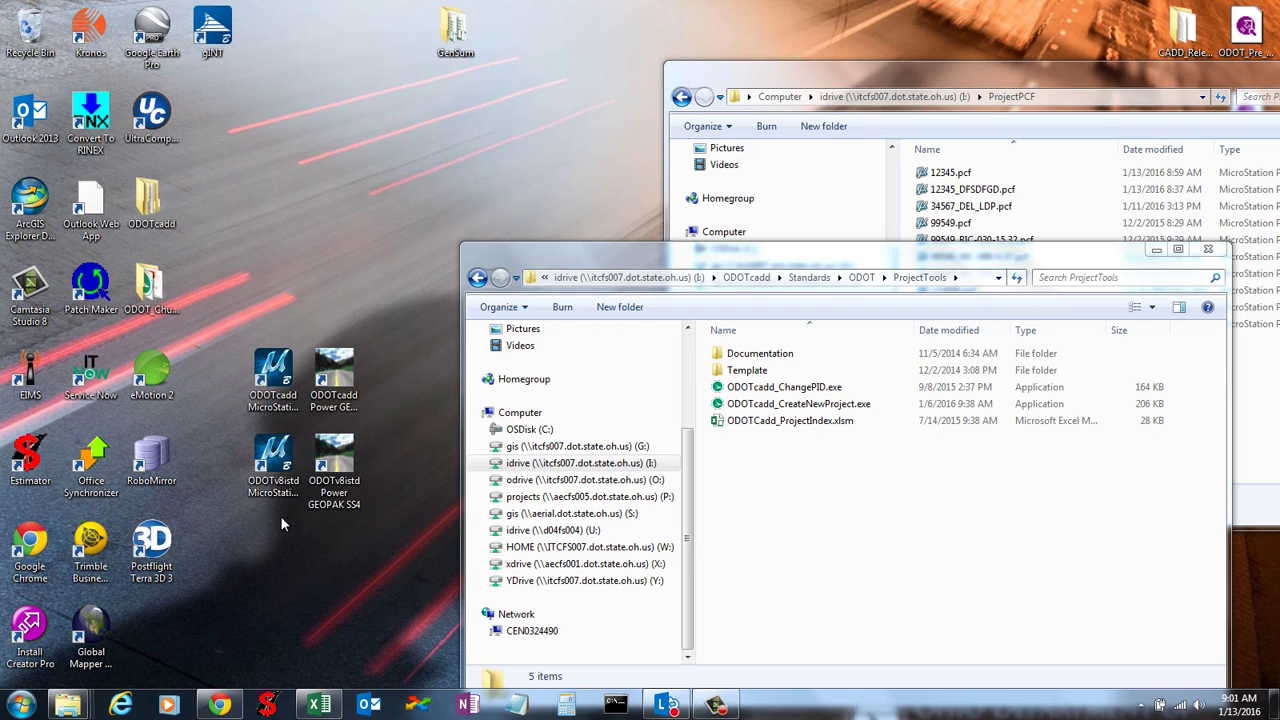
Open the CADD Services service request form in Chrome, choose Support Request, review its fields and close the browser
left_click(222, 705)
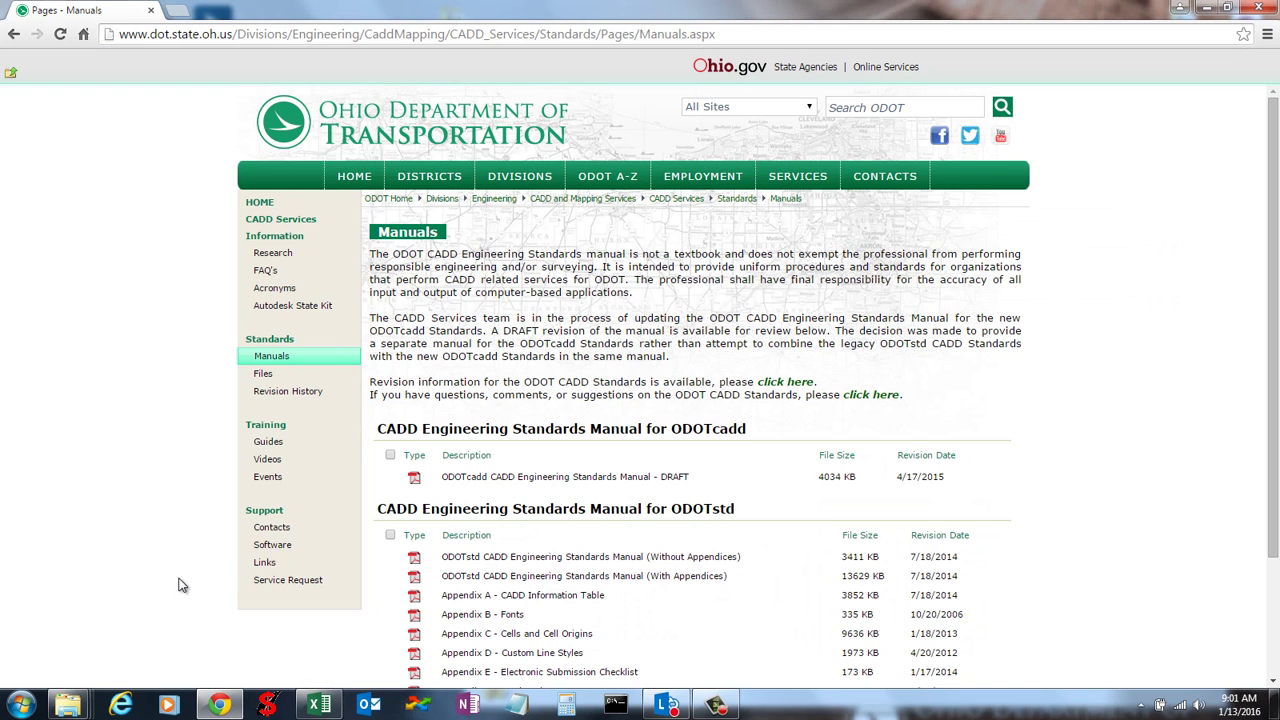
left_click(268, 579)
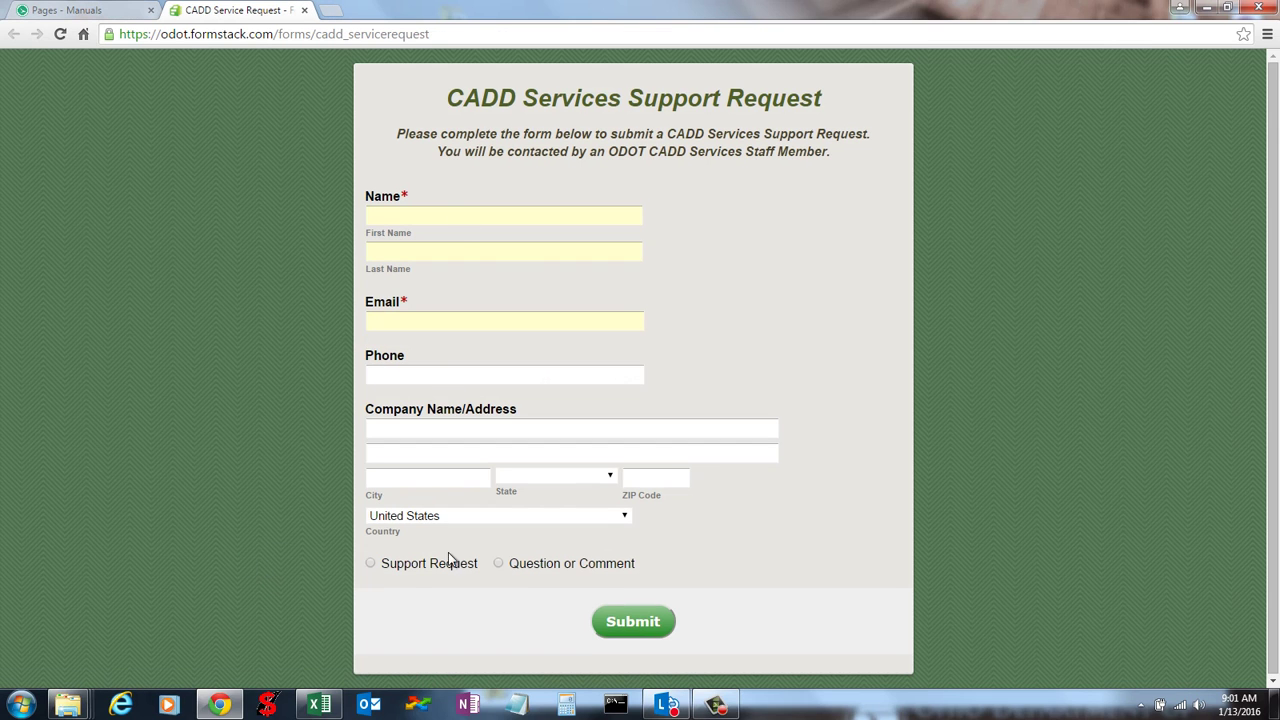
left_click(428, 563)
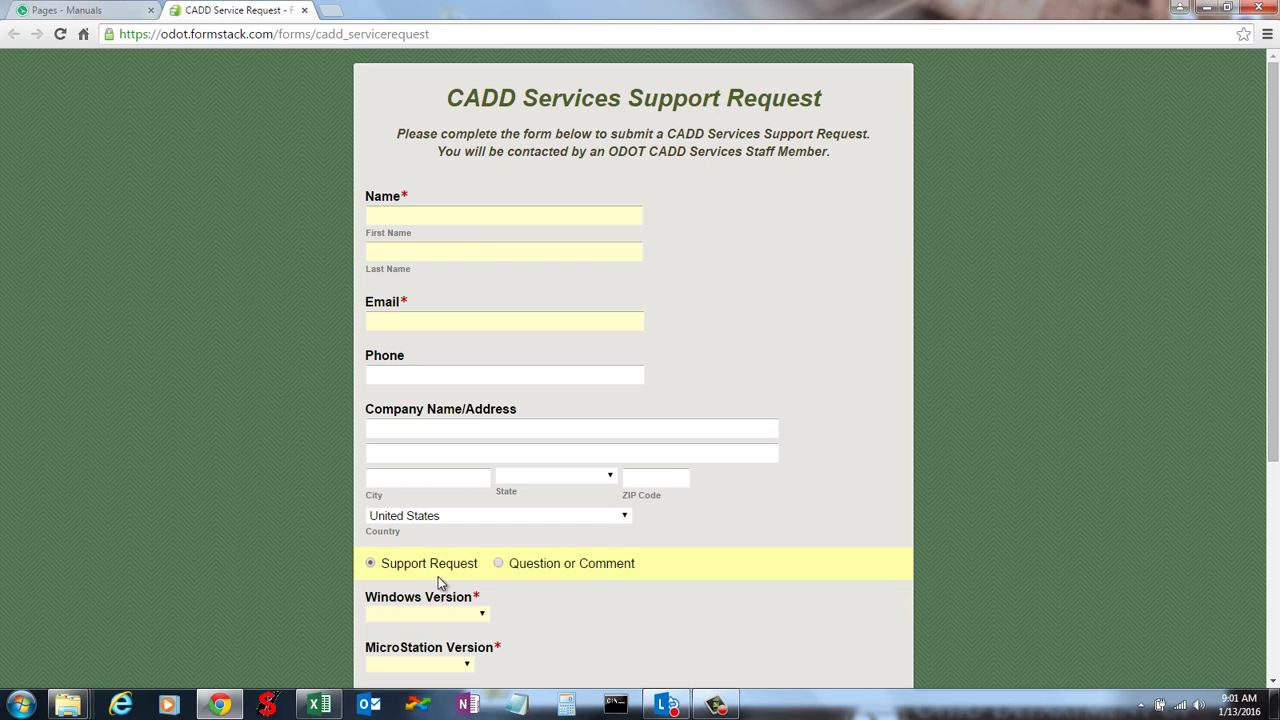
scroll(500, 540, "down", 4)
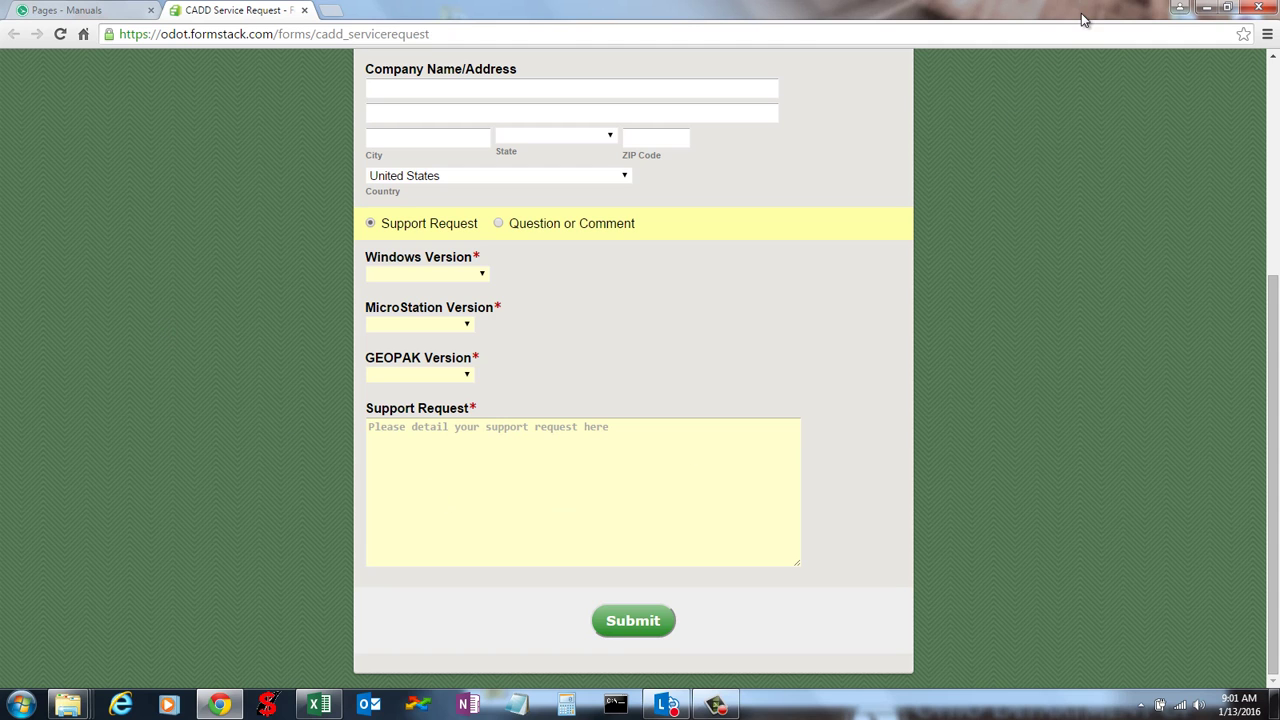
left_click(1260, 9)
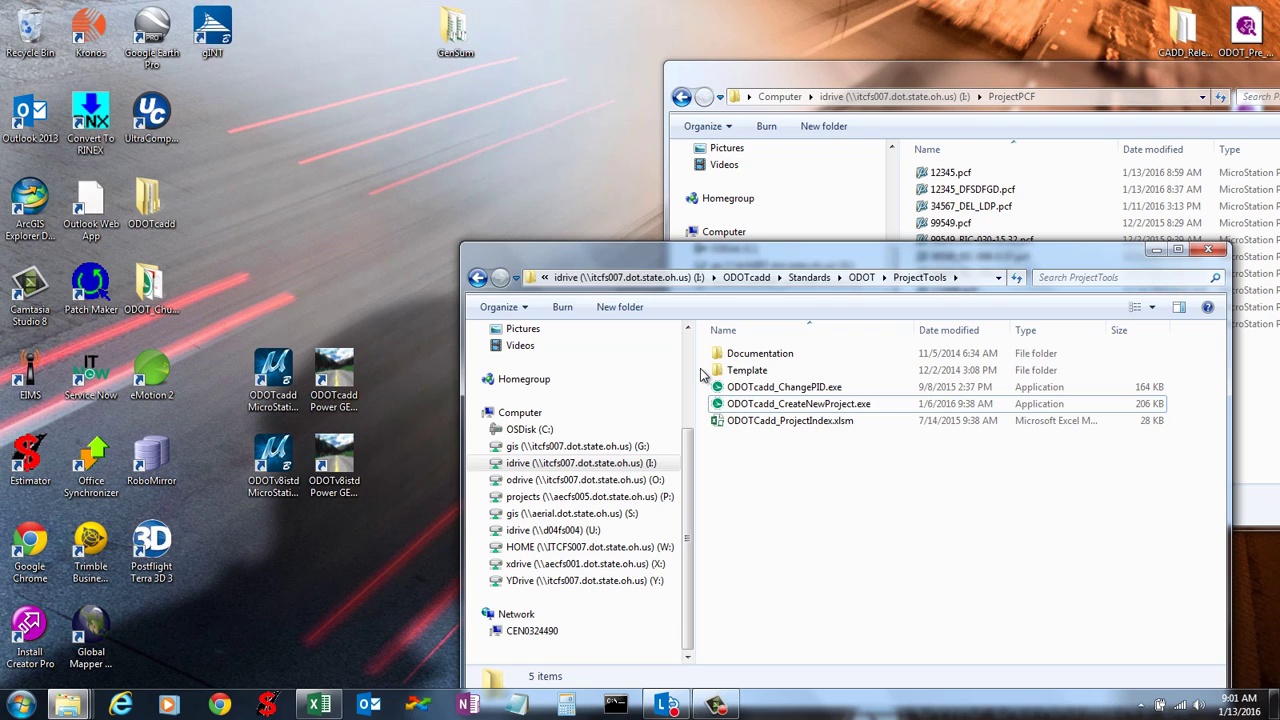
Move the ProjectTools folder window higher on the desktop and look through its folder tree
left_click_drag(727, 254, 720, 111)
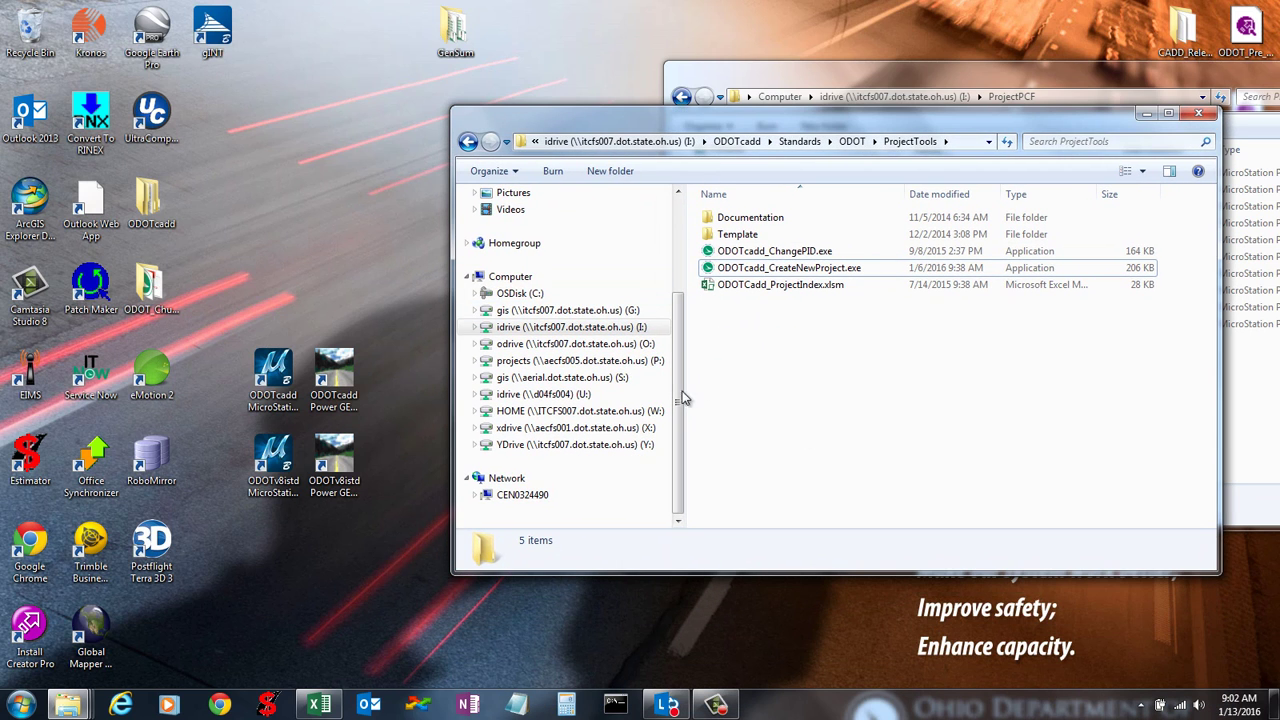
left_click_drag(685, 398, 680, 308)
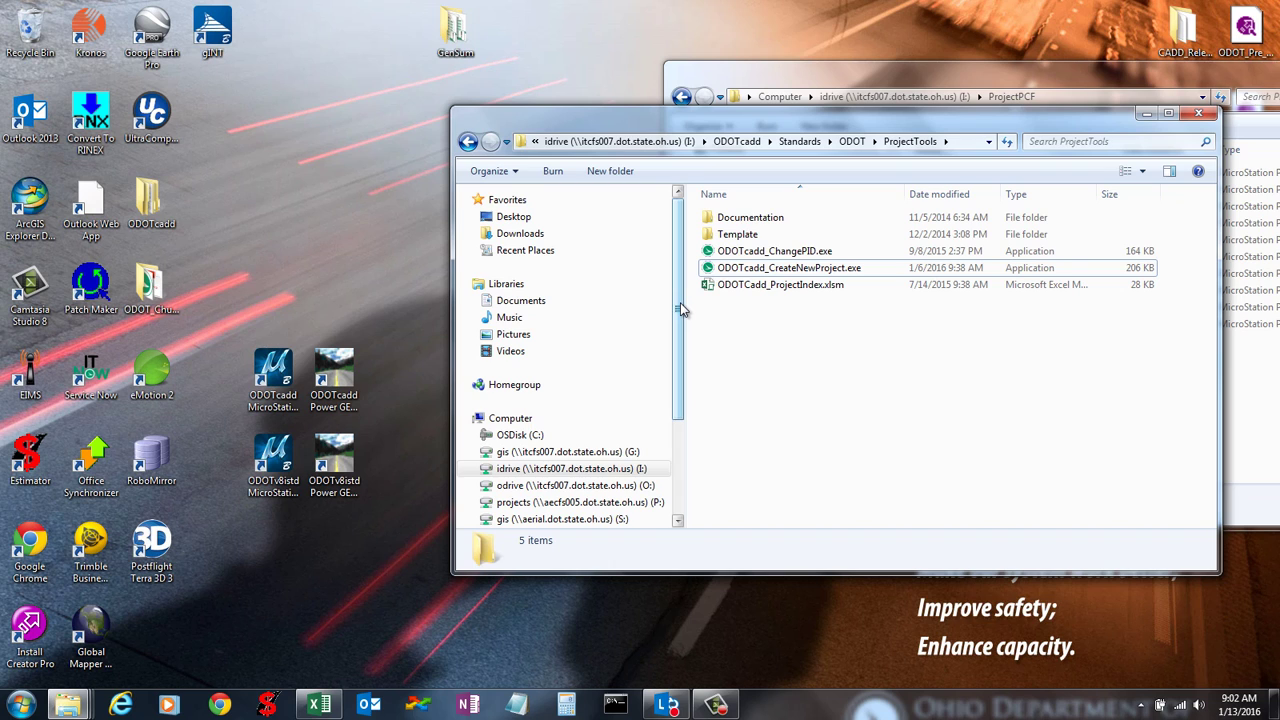